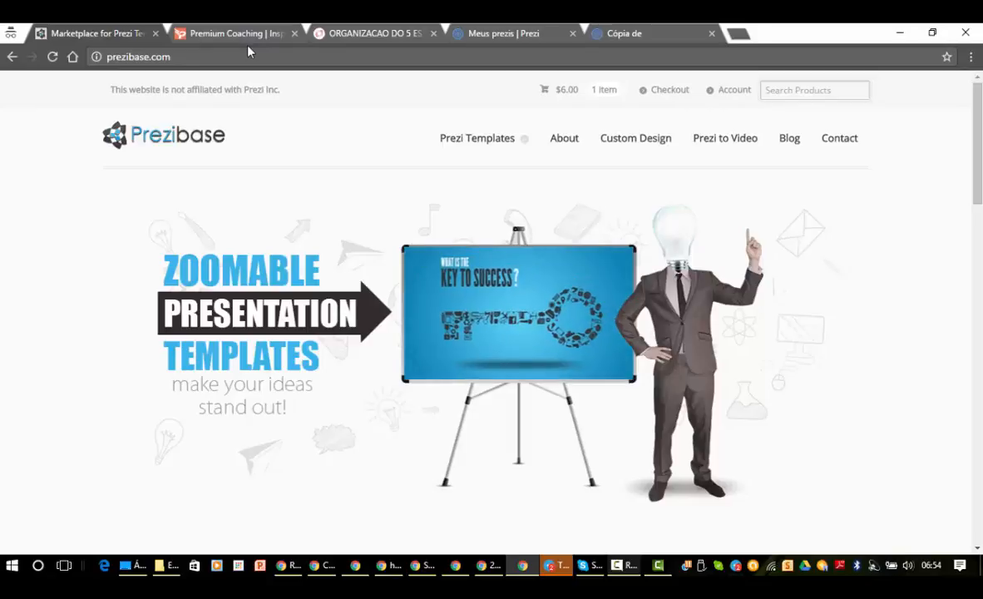
- Switch to the ORGANIZACAO DO 5 ESTRATEGIAS mind map in MindMeister and collapse its PARTE 2 branch
left_click(255, 37)
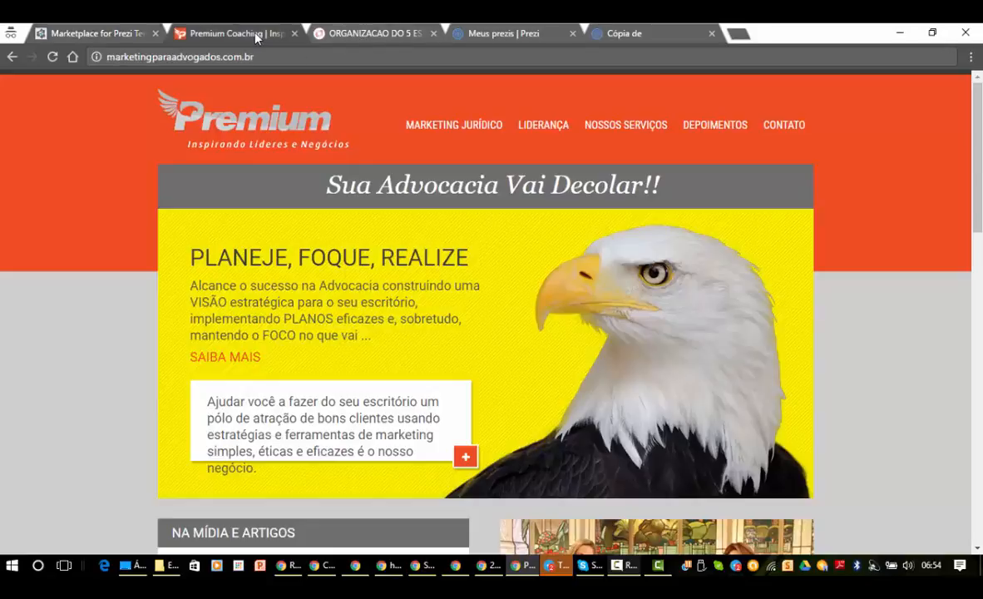
left_click(360, 33)
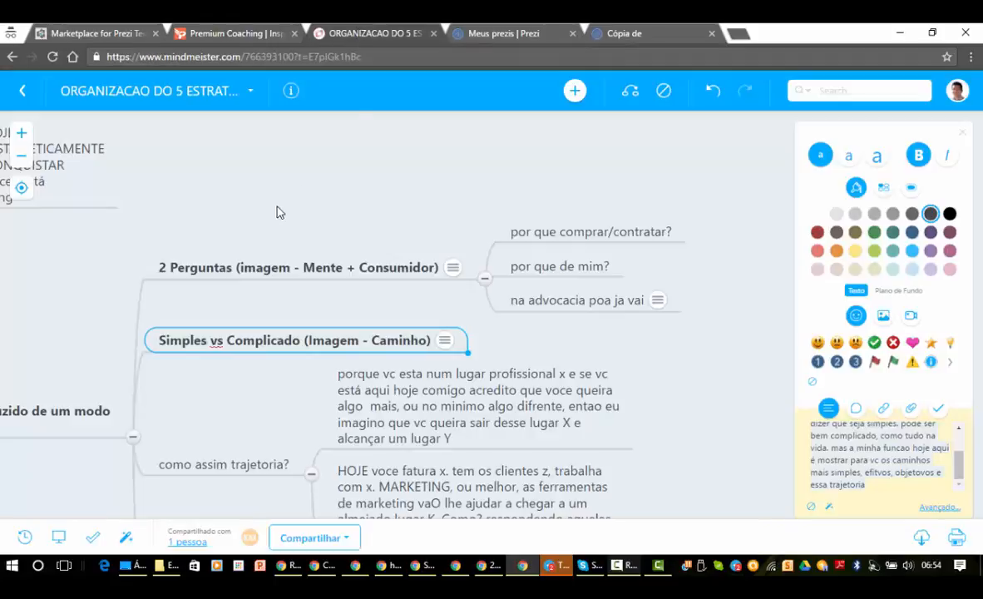
left_click_drag(94, 297, 299, 185)
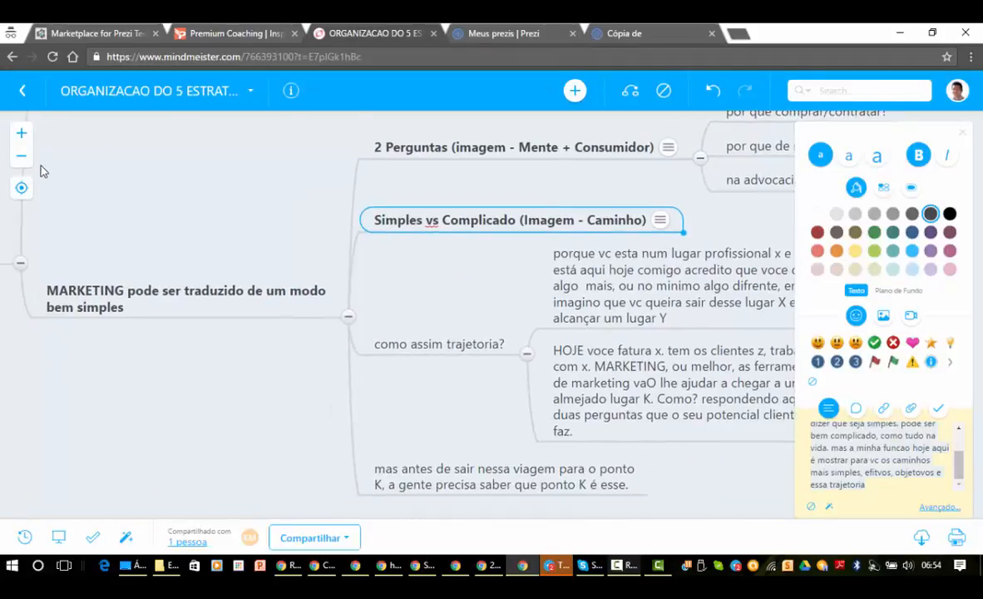
left_click(23, 157)
left_click(23, 158)
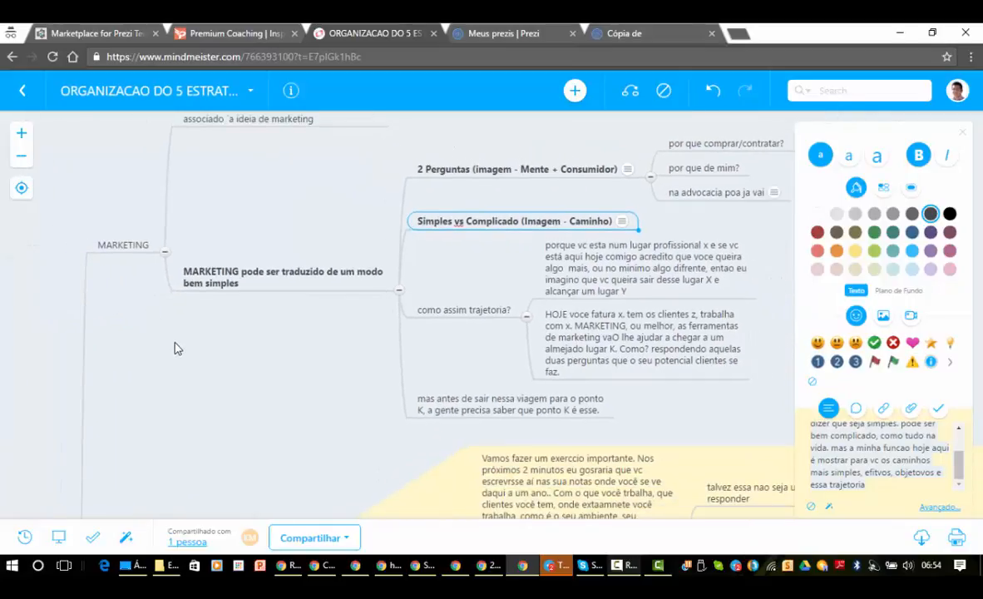
left_click_drag(175, 347, 299, 198)
left_click_drag(250, 419, 209, 343)
left_click(22, 157)
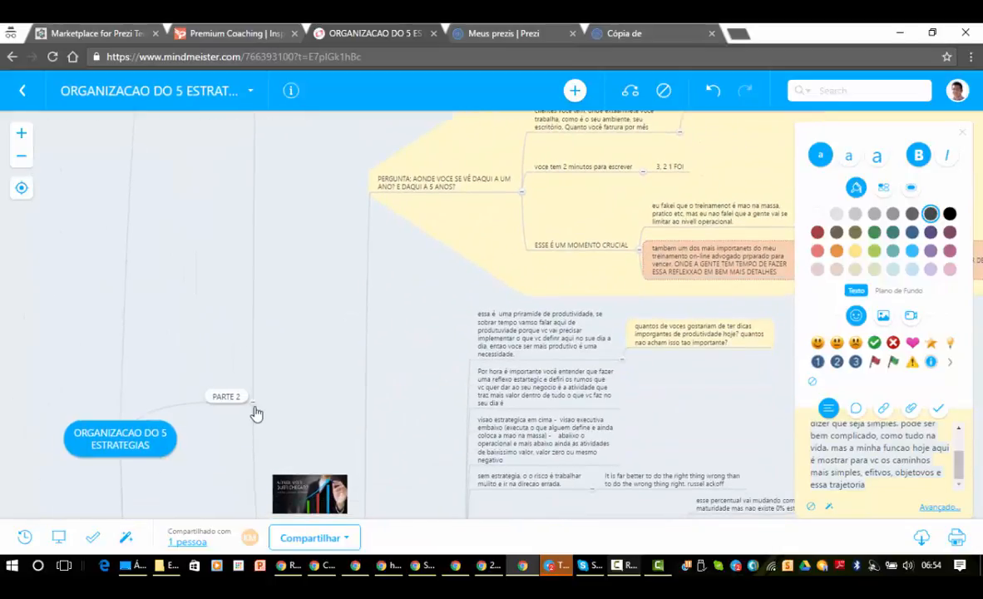
left_click(253, 404)
left_click_drag(300, 406, 338, 305)
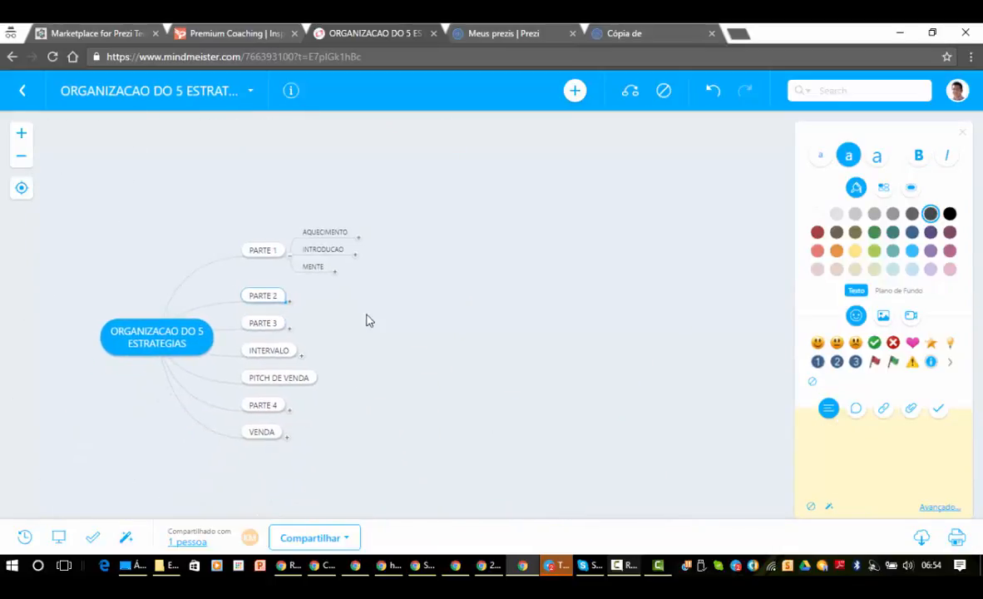
left_click(22, 134)
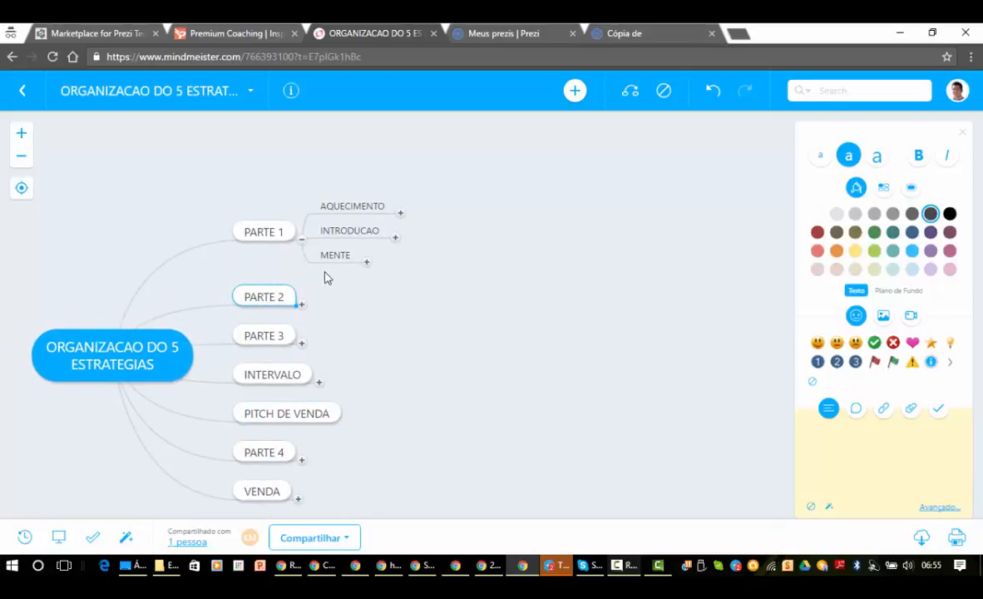
- Expand the INTRODUCAO branch under PARTE 1 and select the INTRODUCAO topic
left_click(368, 264)
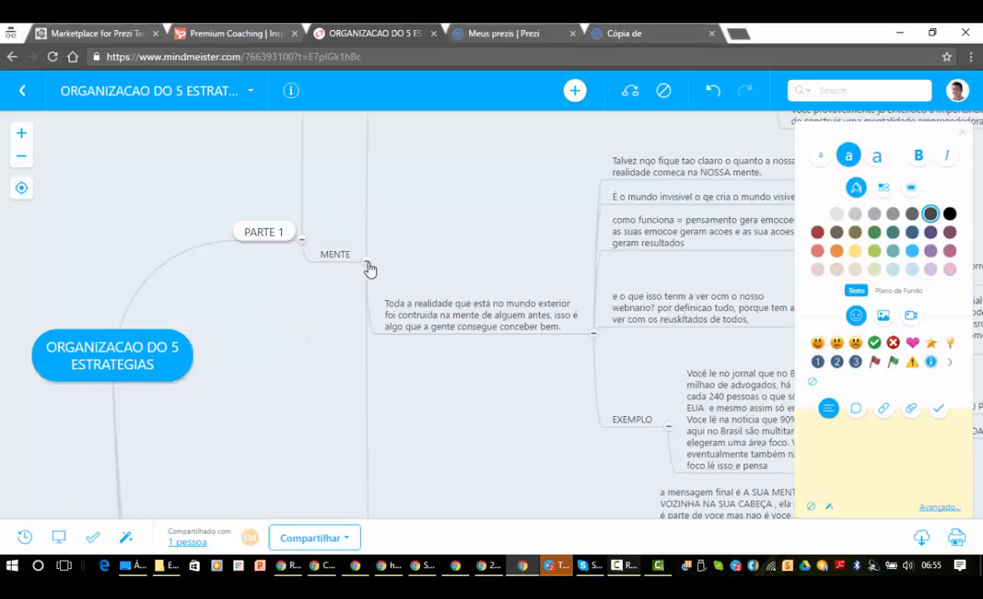
left_click(368, 265)
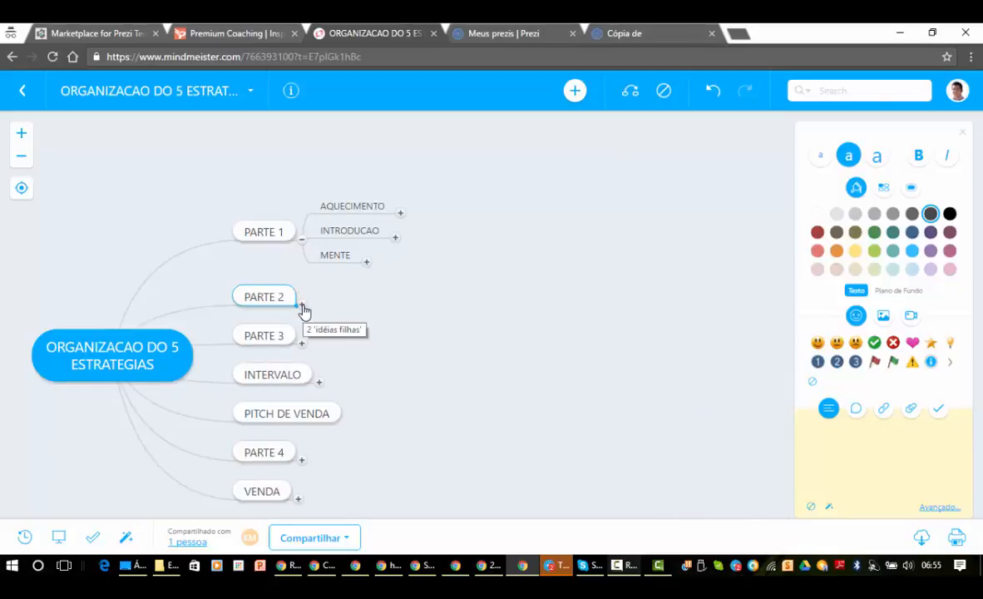
left_click(395, 238)
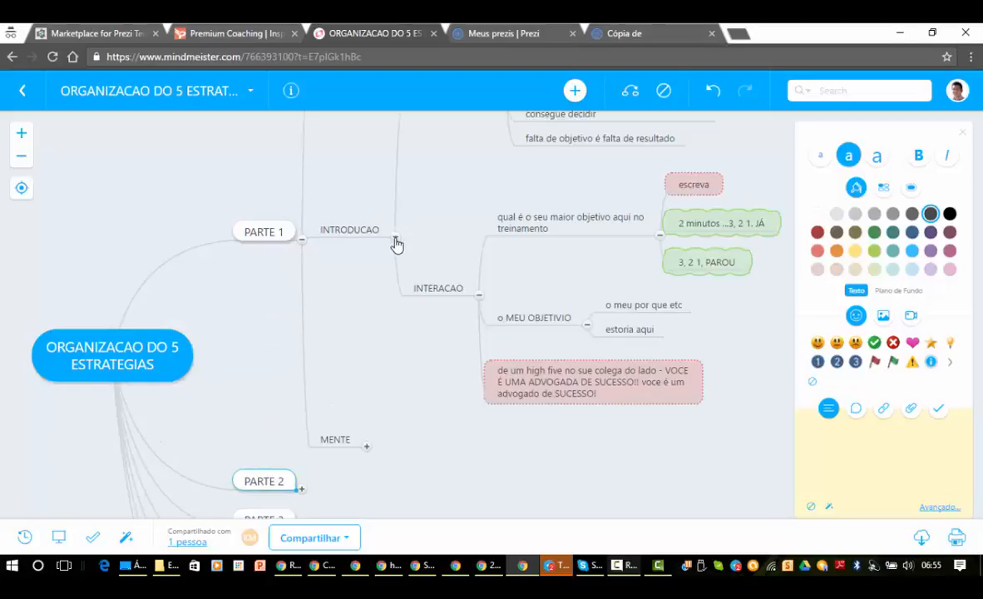
left_click_drag(459, 195, 492, 356)
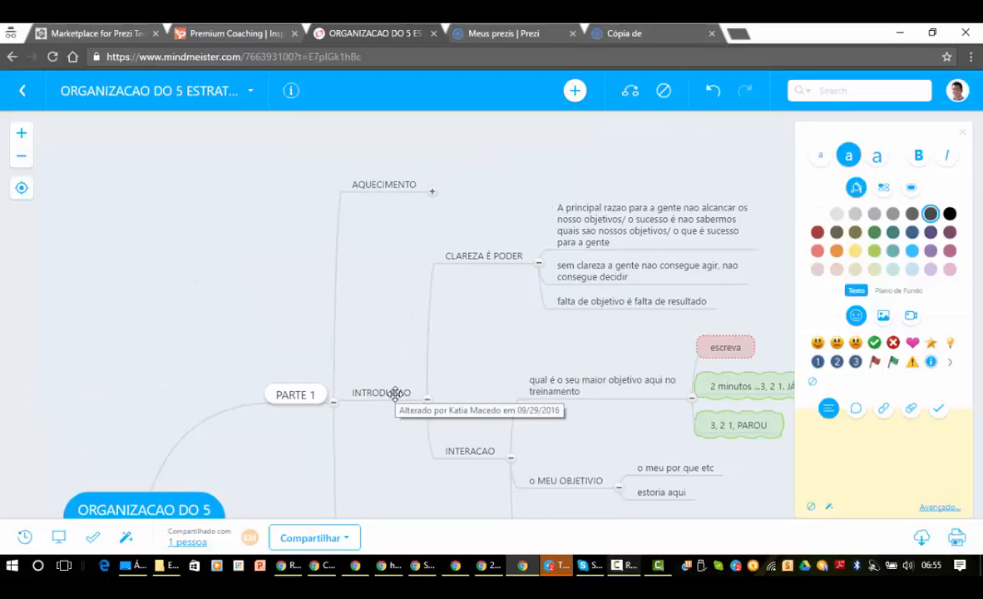
left_click_drag(382, 425, 349, 377)
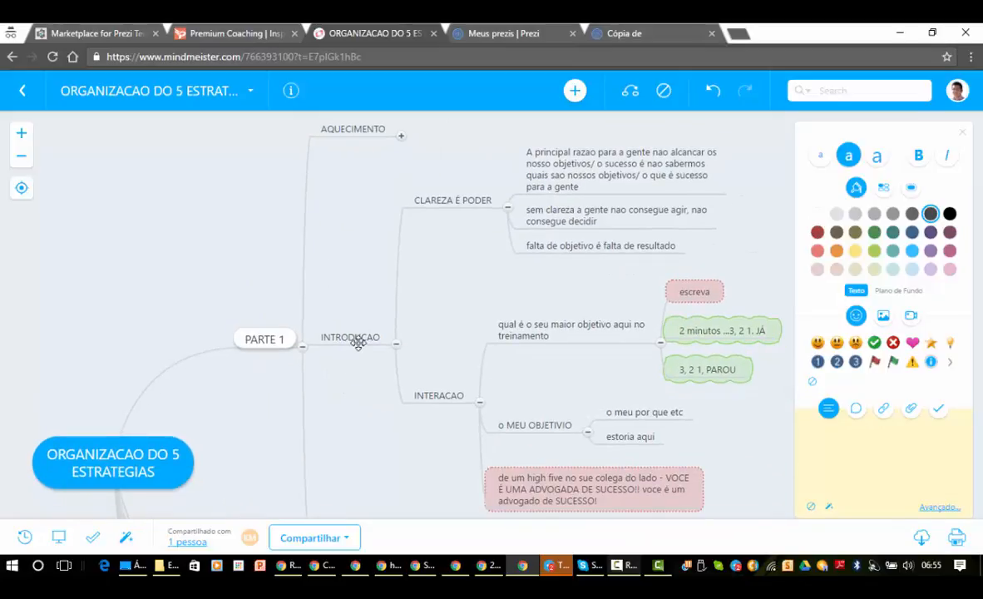
left_click(356, 337)
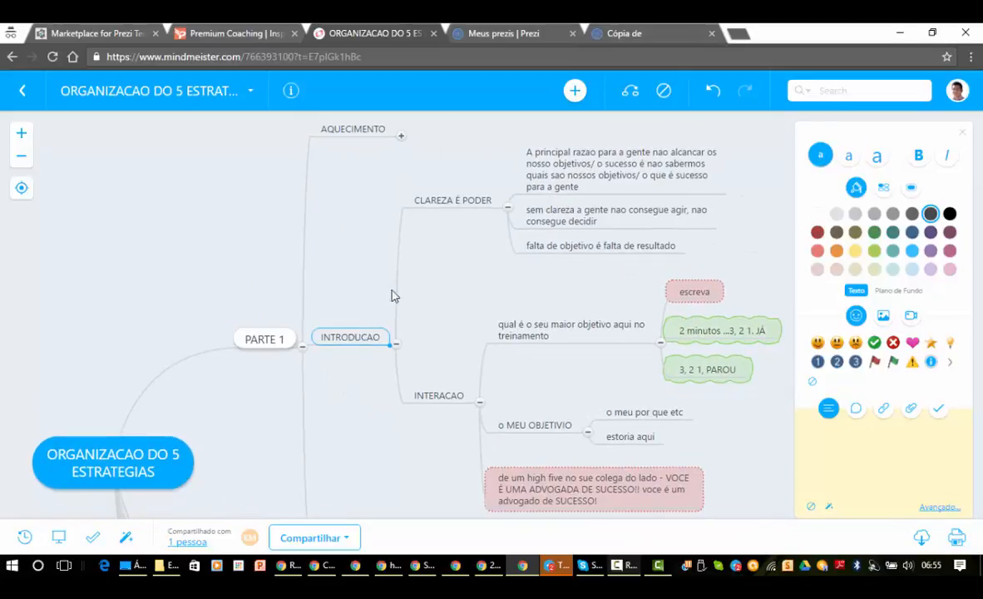
- Make the CLAREZA É PODER topic bold and select its text
left_click(462, 201)
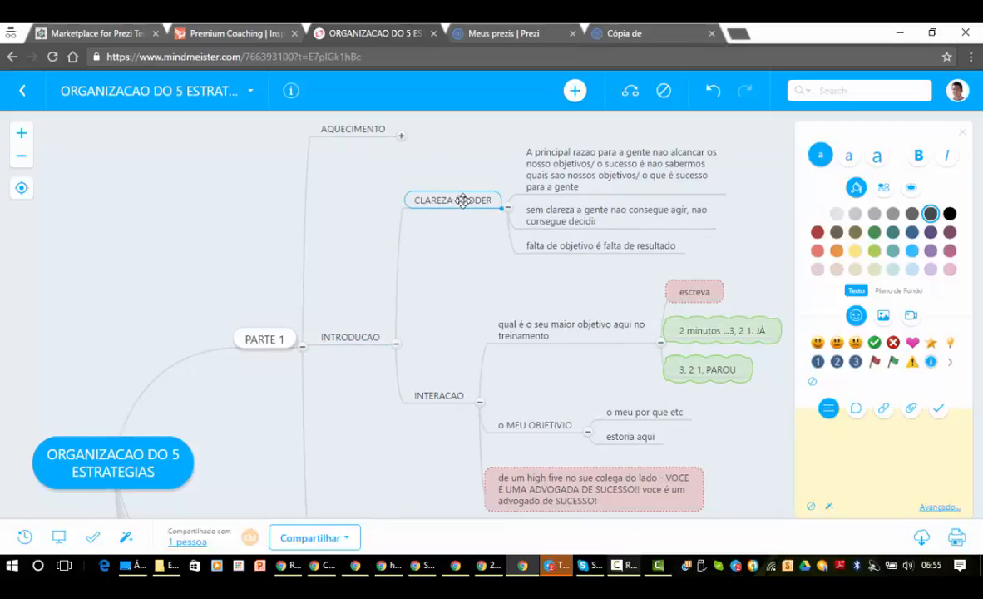
key("ctrl+b")
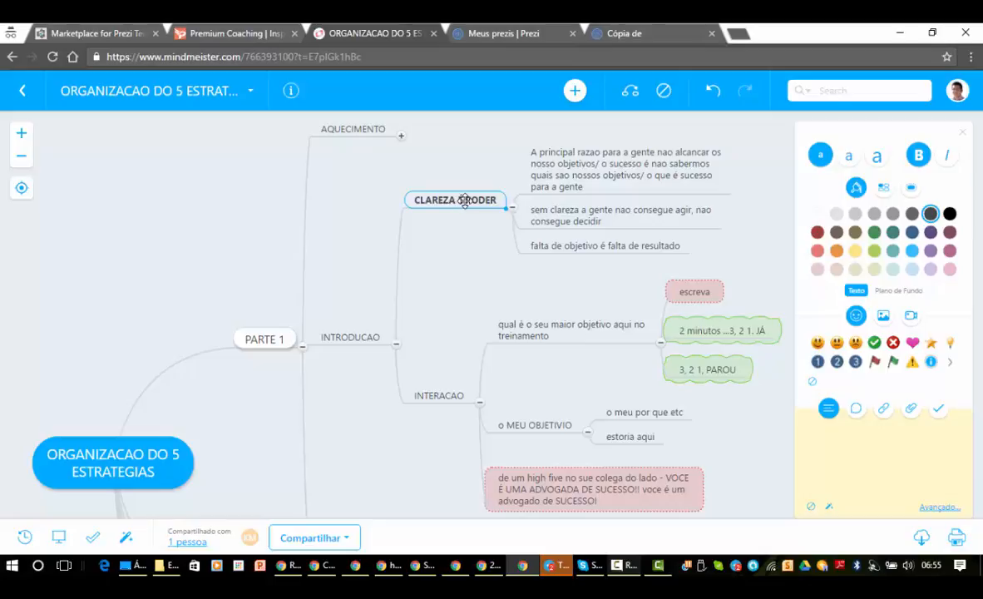
double_click(467, 201)
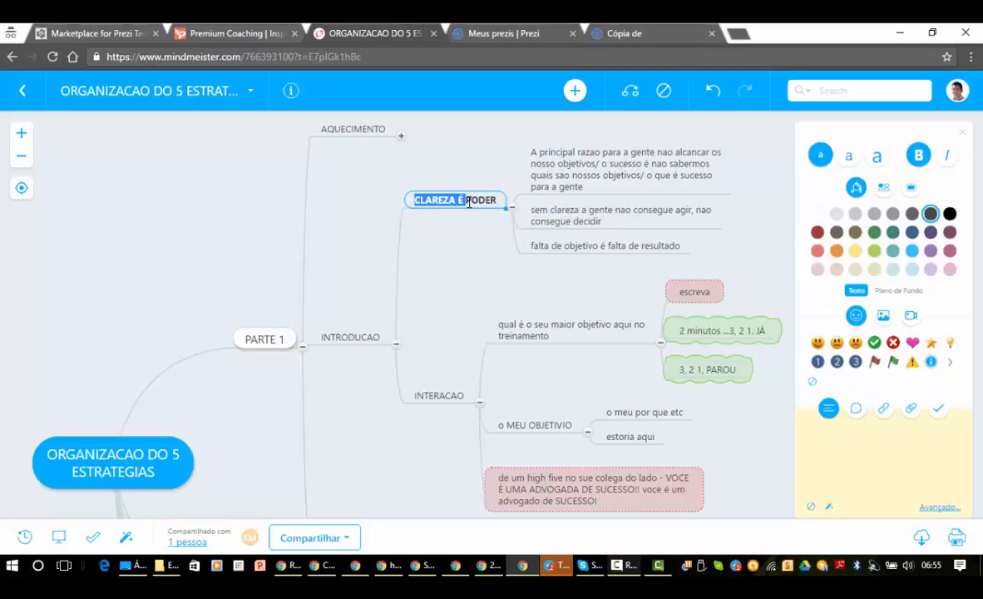
triple_click(481, 201)
- Switch to the "Cópia de" presentation in Prezi and delete the Thank You image from the first slide
left_click(634, 38)
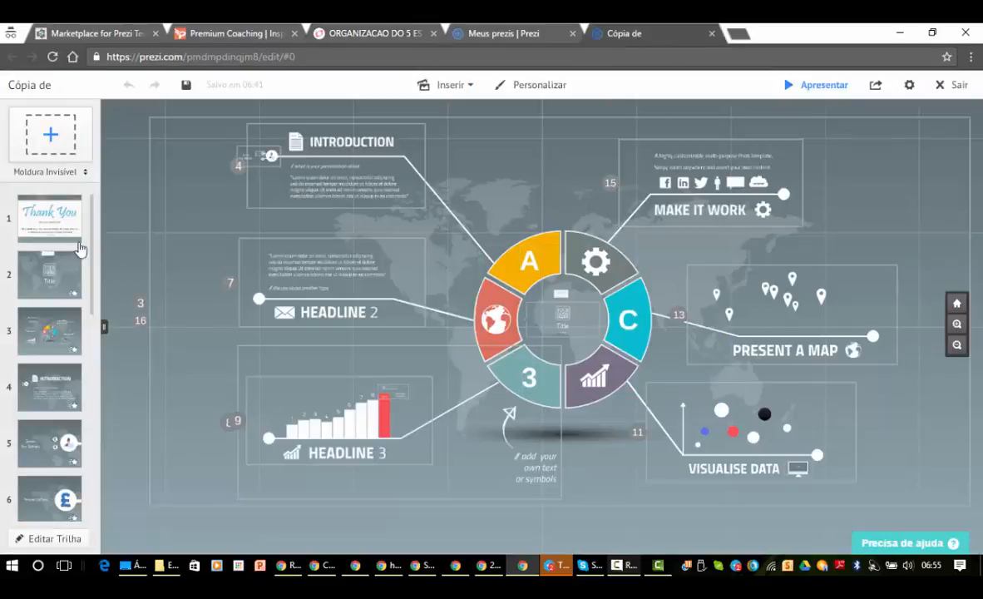
left_click(53, 233)
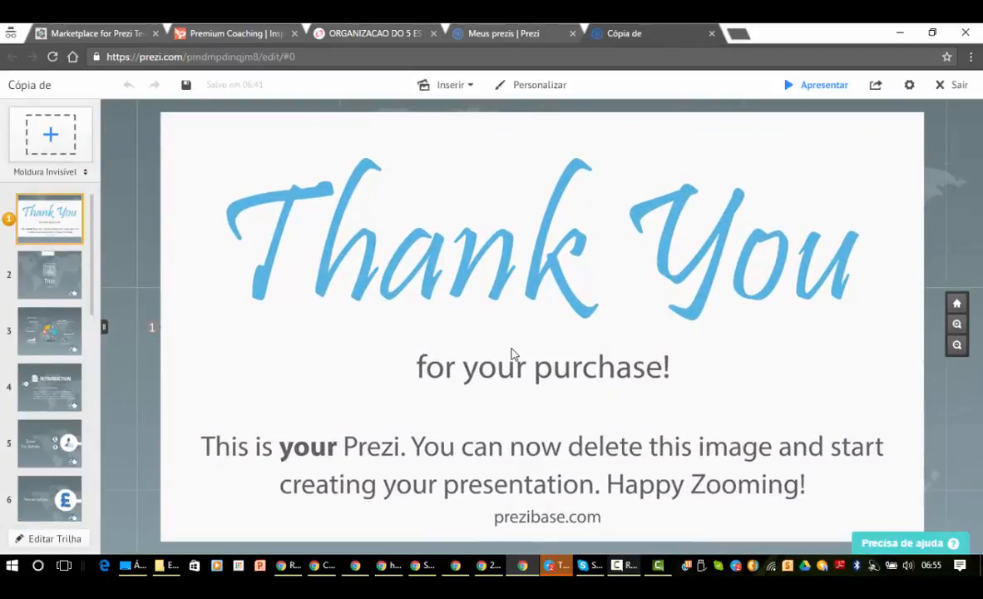
scroll(509, 344, "down", 2)
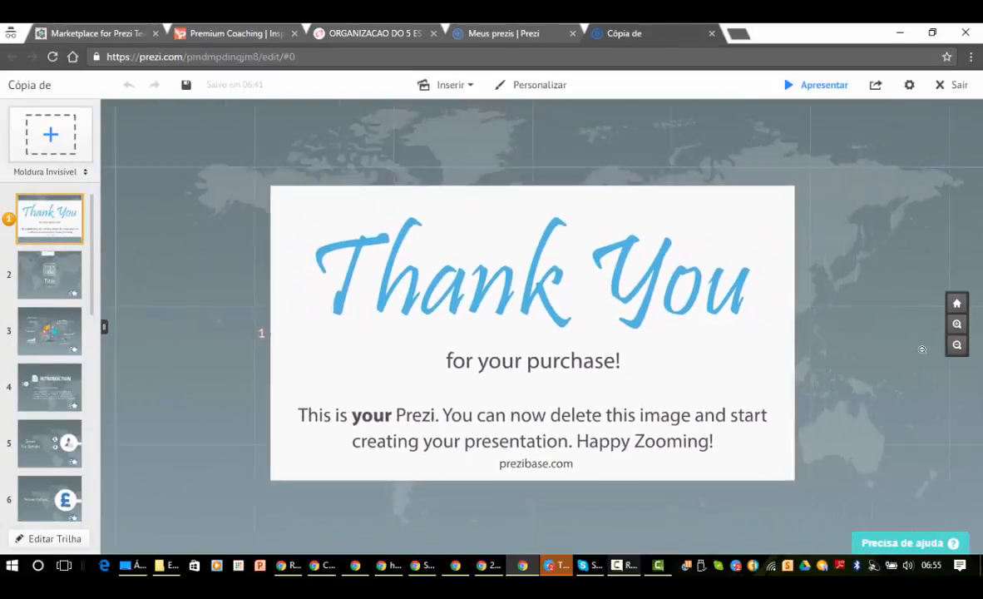
left_click(509, 337)
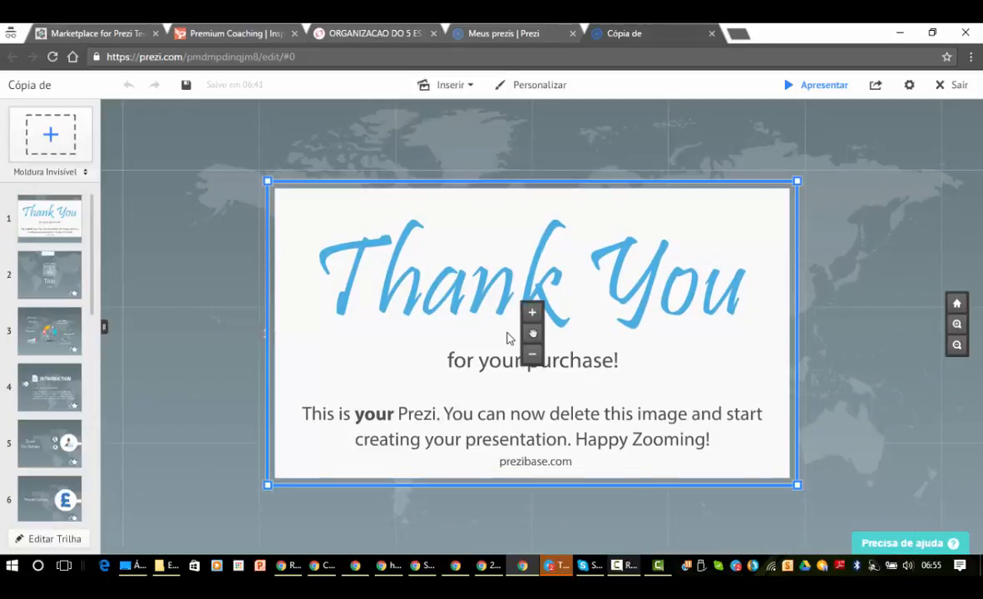
key("Delete")
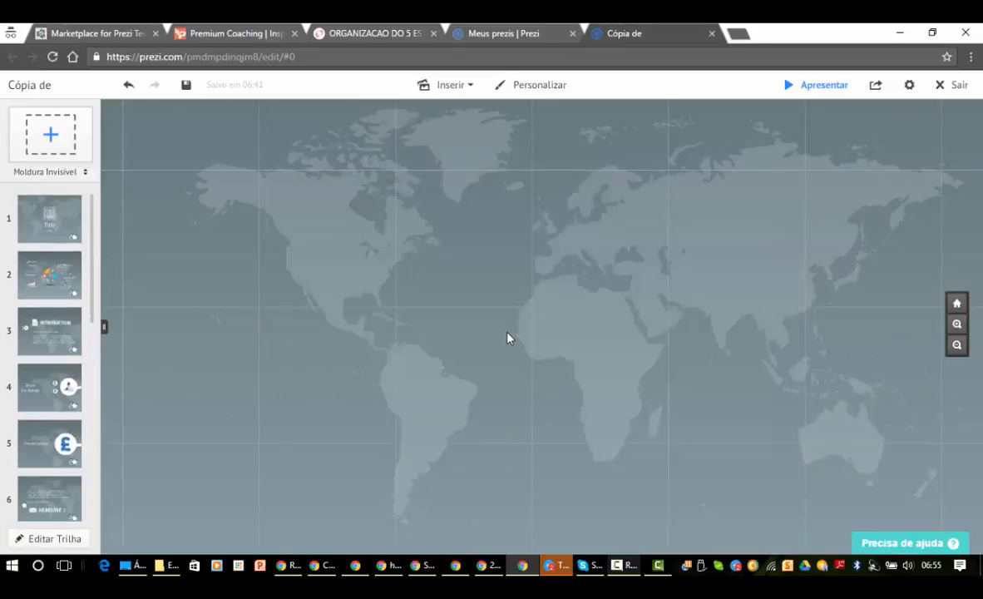
- Shift the first slide's frame with the logo placeholder, title and subtitle slightly up and to the left on the canvas
left_click(57, 231)
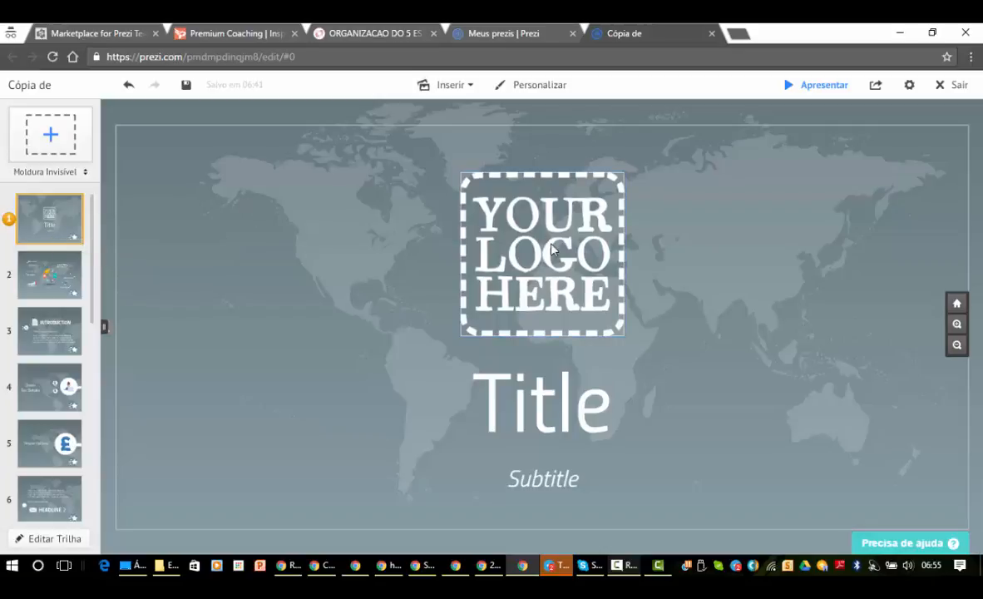
left_click(551, 249)
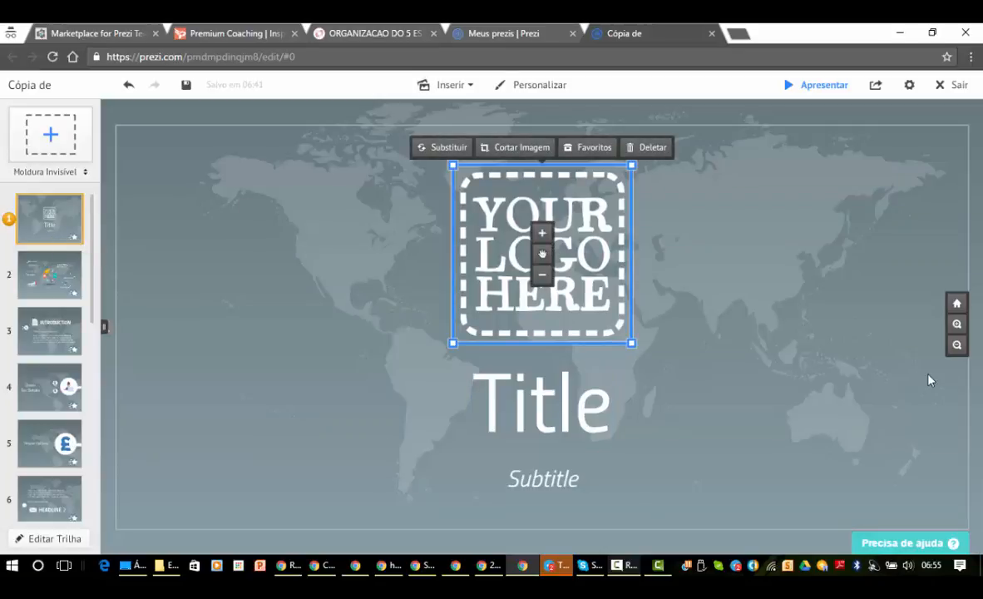
left_click(47, 287)
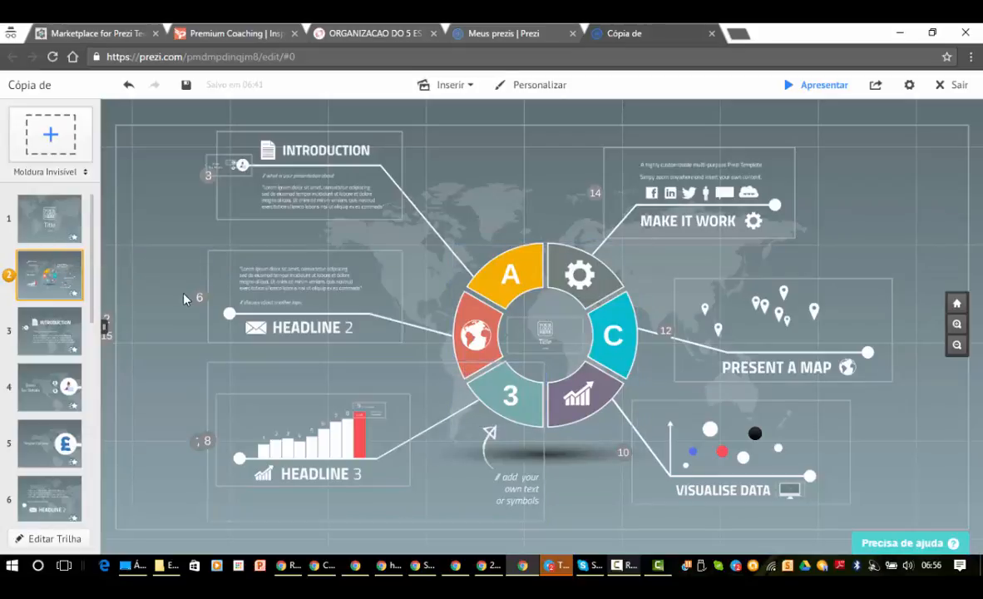
left_click(47, 224)
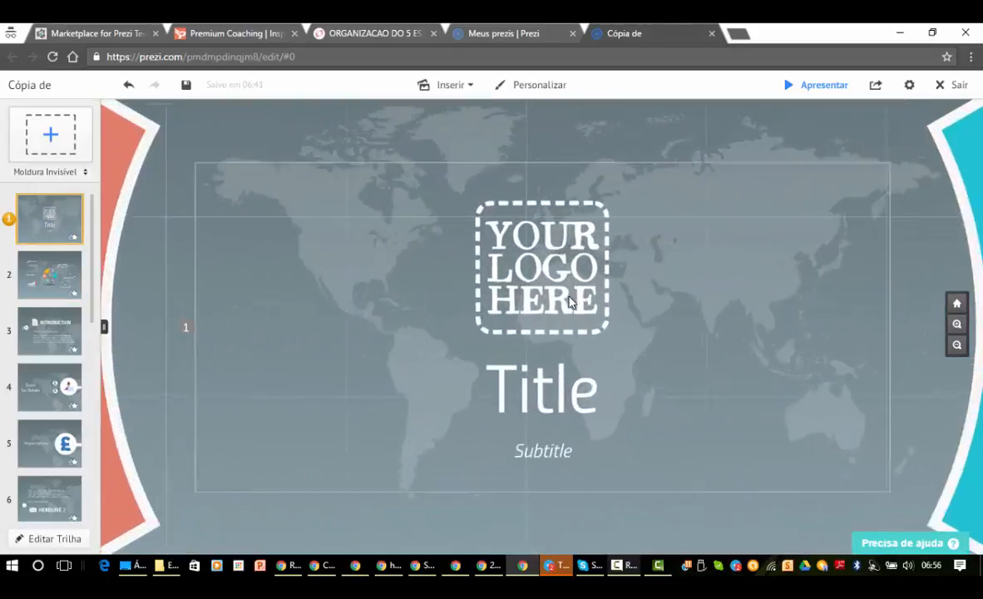
scroll(571, 303, "down", 3)
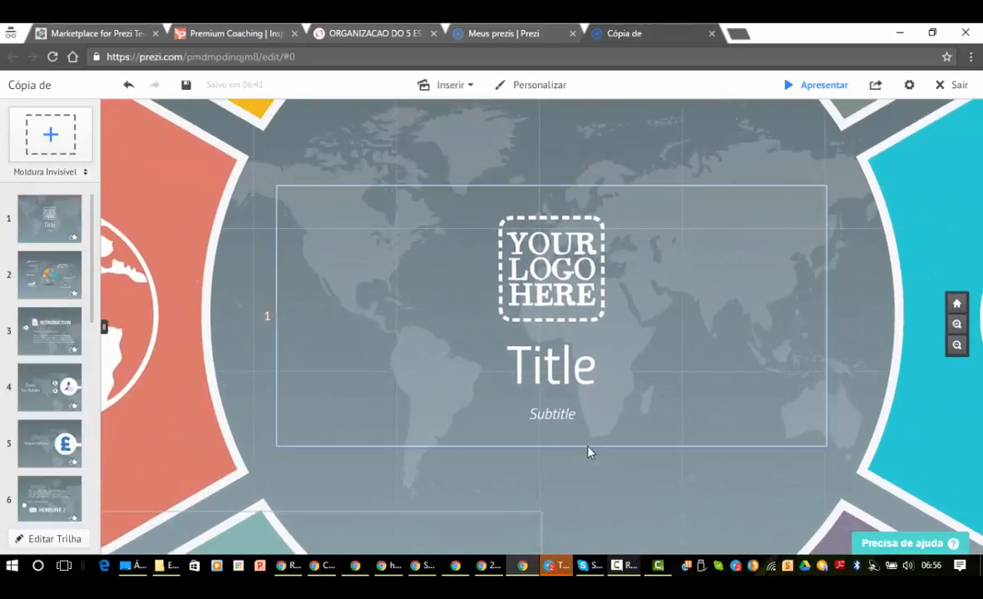
mouse_move(588, 451)
left_mouse_down()
mouse_move(588, 430)
mouse_move(584, 441)
left_mouse_up()
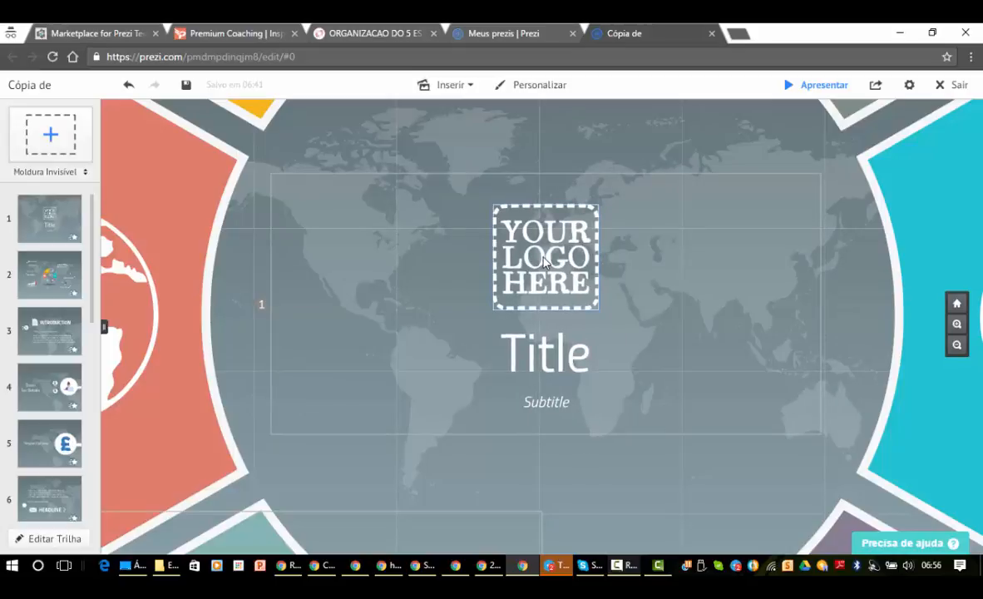
- Switch to the Premium Coaching website and open its header logo image on its own in a new tab
left_click(241, 35)
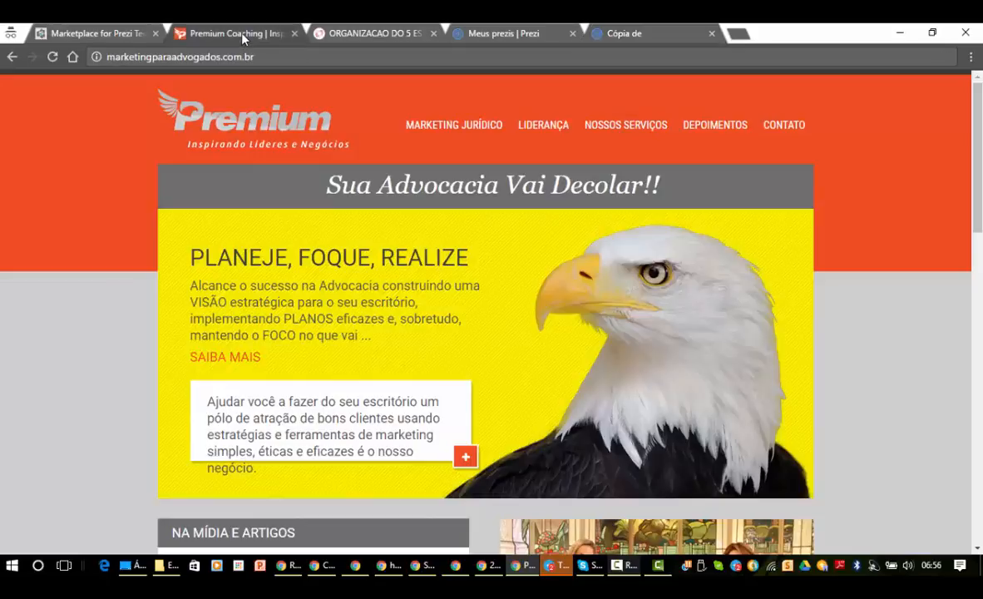
right_click(290, 115)
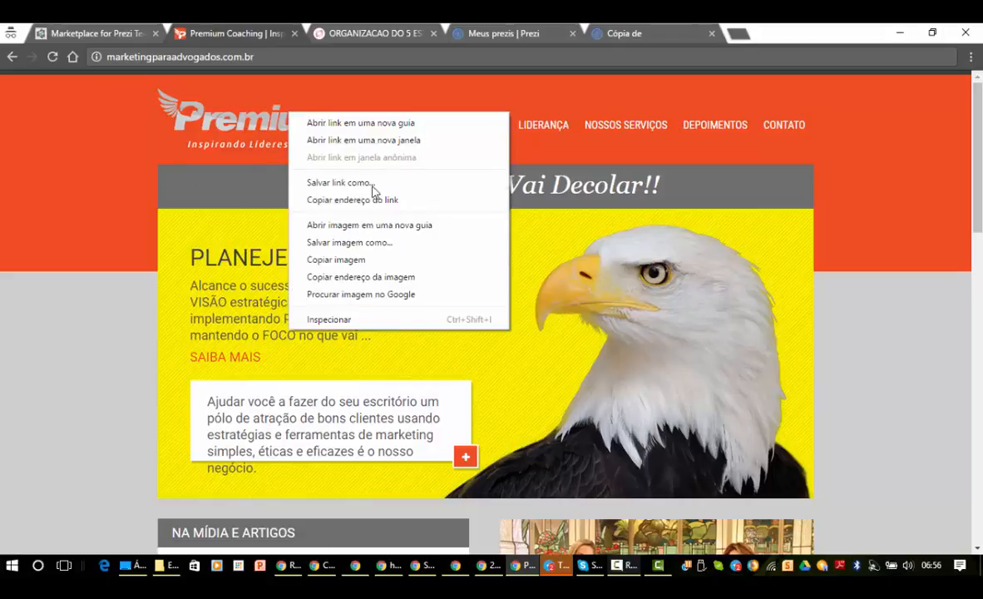
left_click(394, 223)
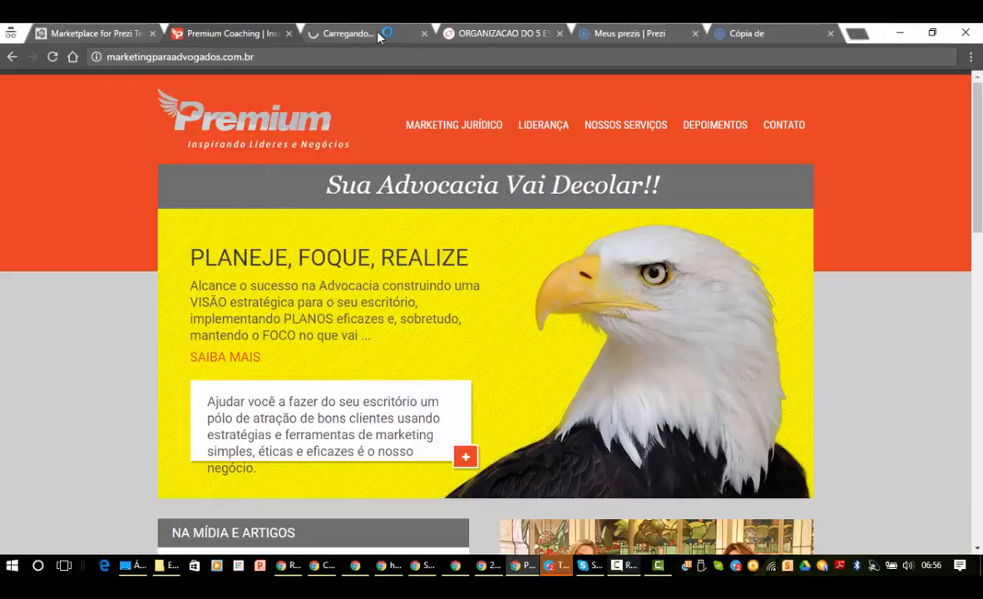
left_click(378, 35)
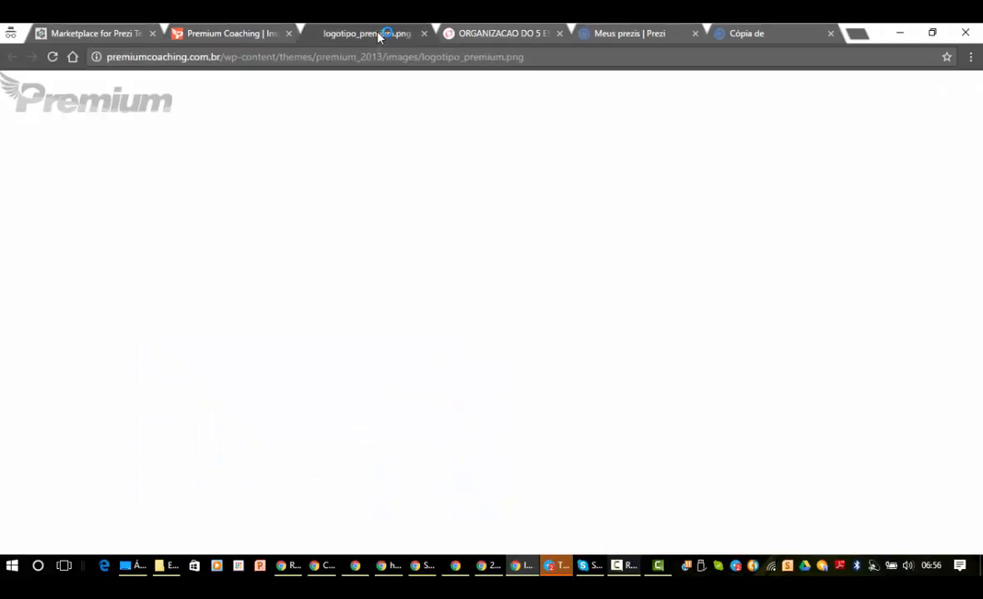
- Copy the web address of logotipo_premium.png and return to the Prezi presentation
left_click(369, 56)
key("ctrl+c")
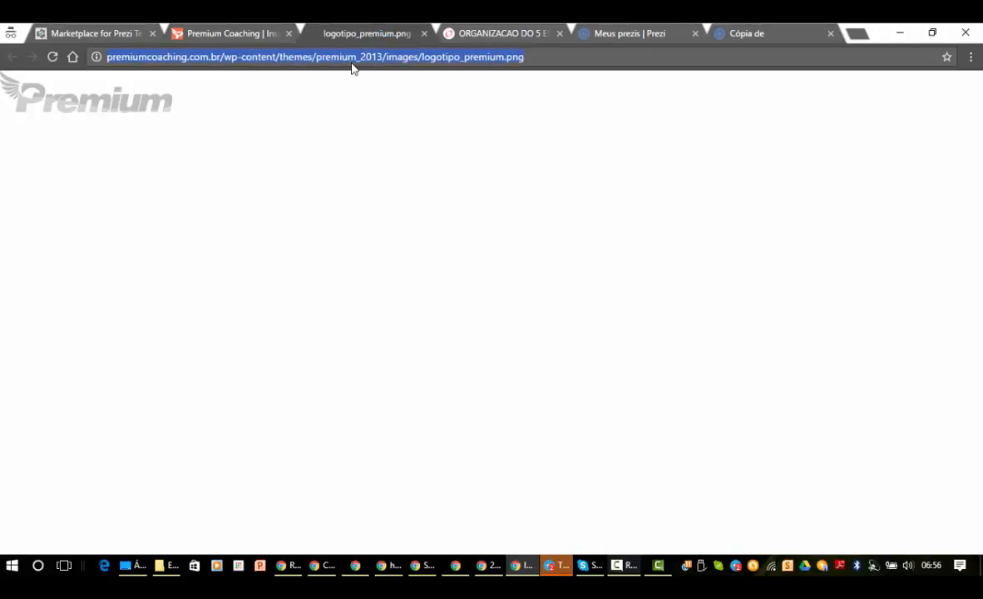
left_click(214, 35)
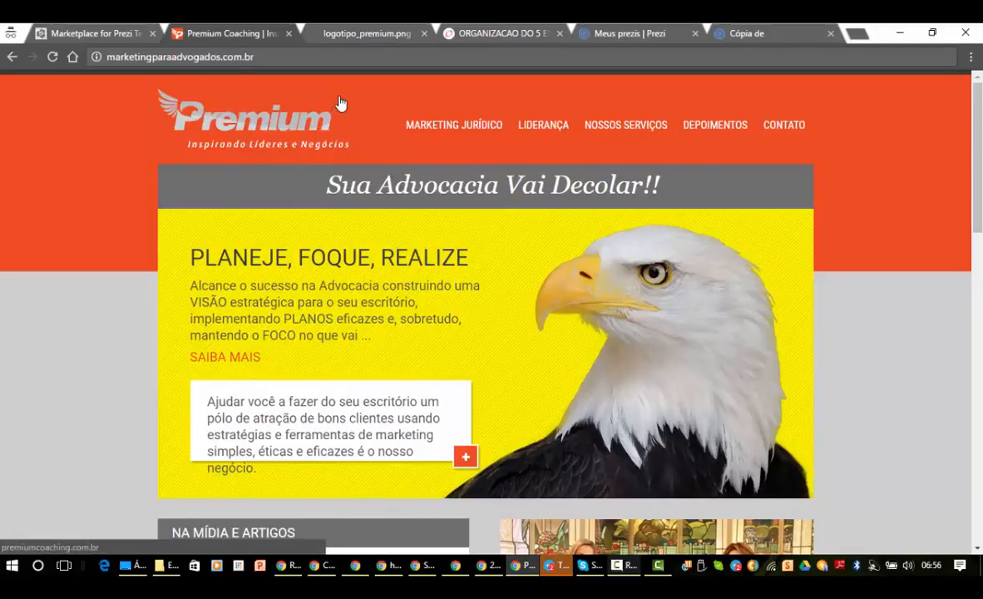
left_click(357, 38)
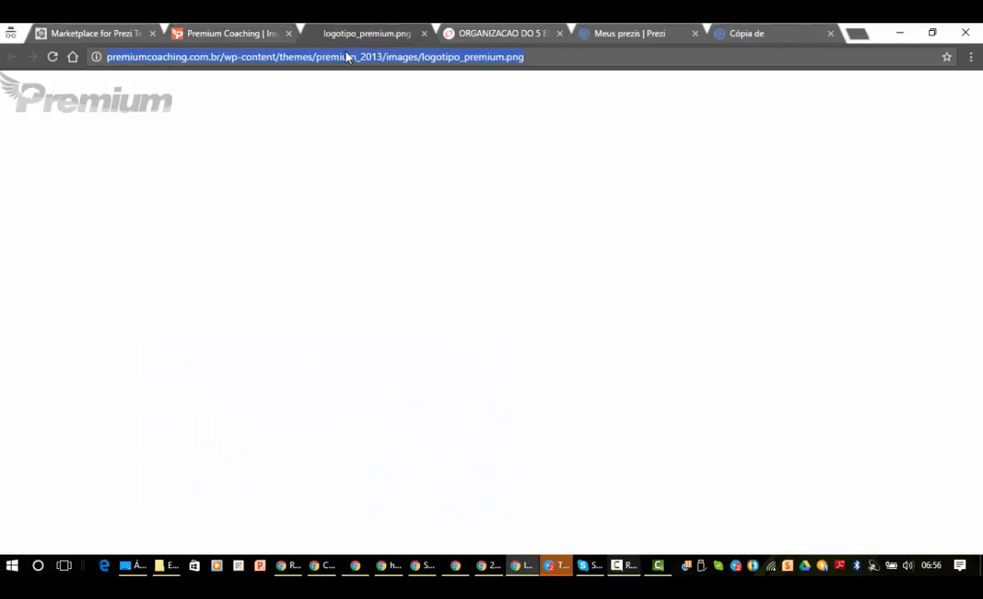
left_click(728, 33)
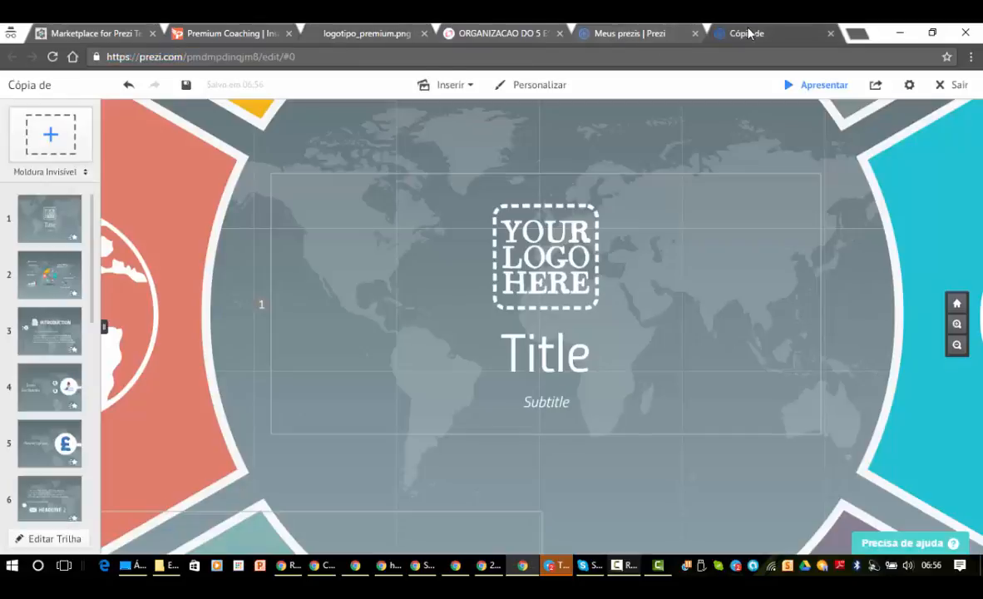
- Insert the Premium logo into the first slide from its copied web address and move it over the logo placeholder
key("ctrl+v")
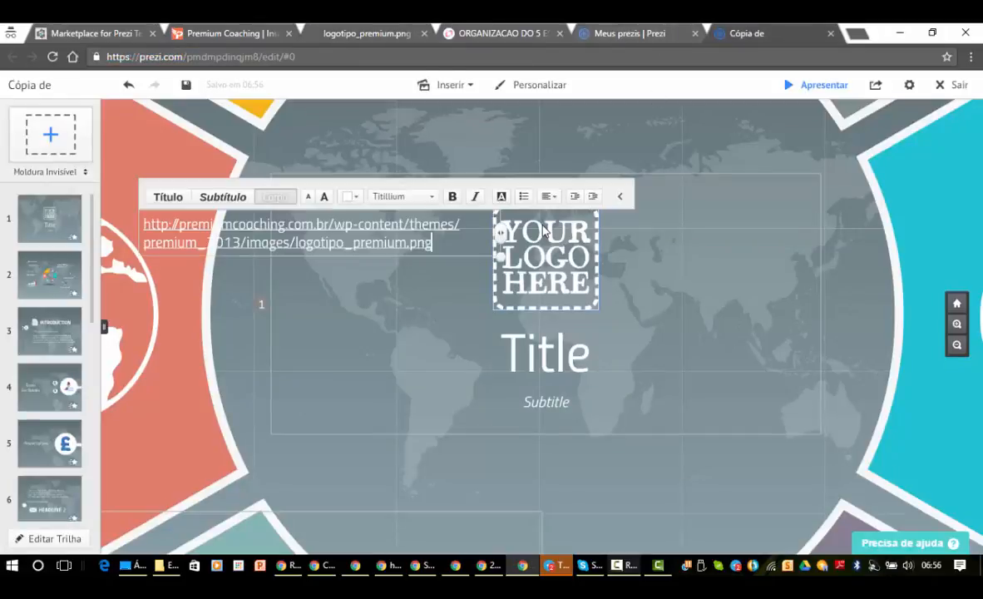
left_click(411, 321)
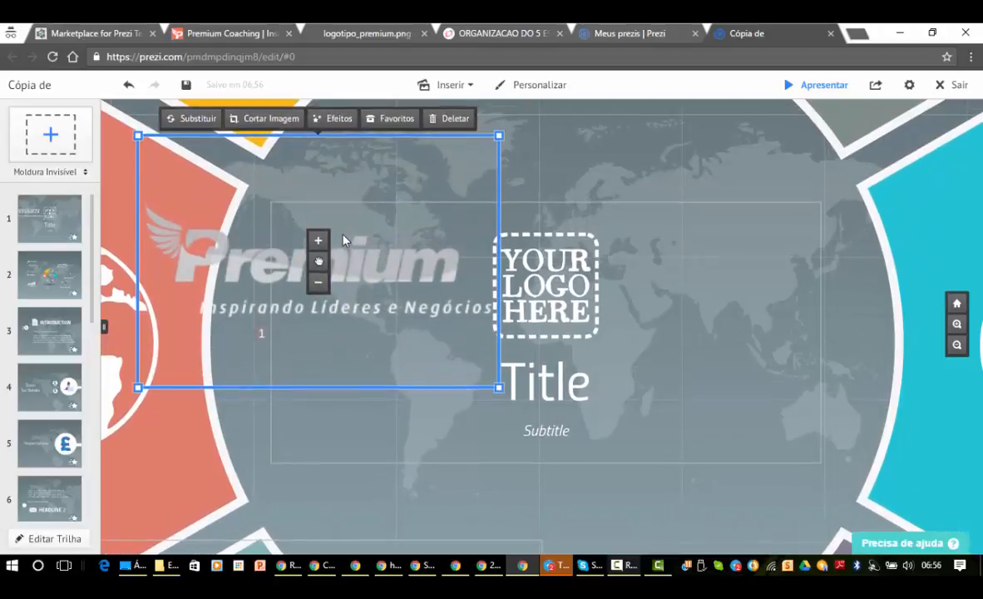
left_click_drag(340, 263, 547, 287)
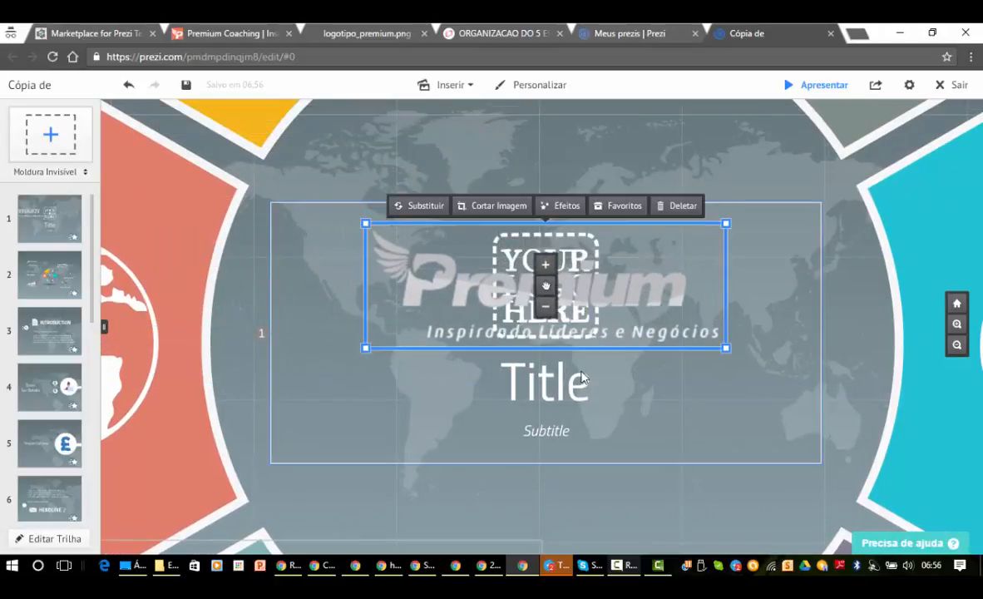
- Replace the YOUR LOGO HERE placeholder with the Premium logo, deleting the placeholder and centering the logo above the title
left_click_drag(546, 286, 545, 181)
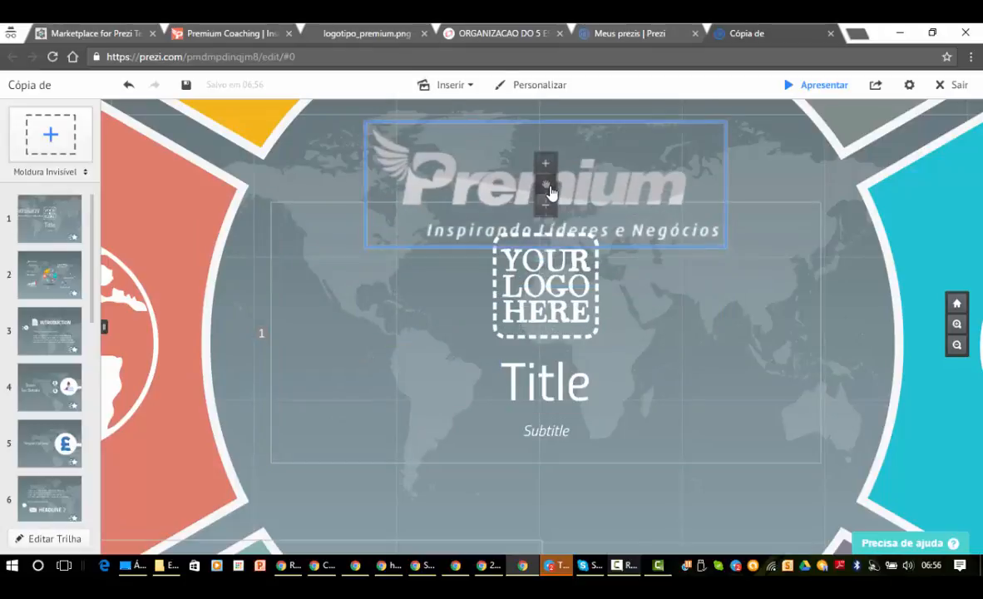
left_click(547, 288)
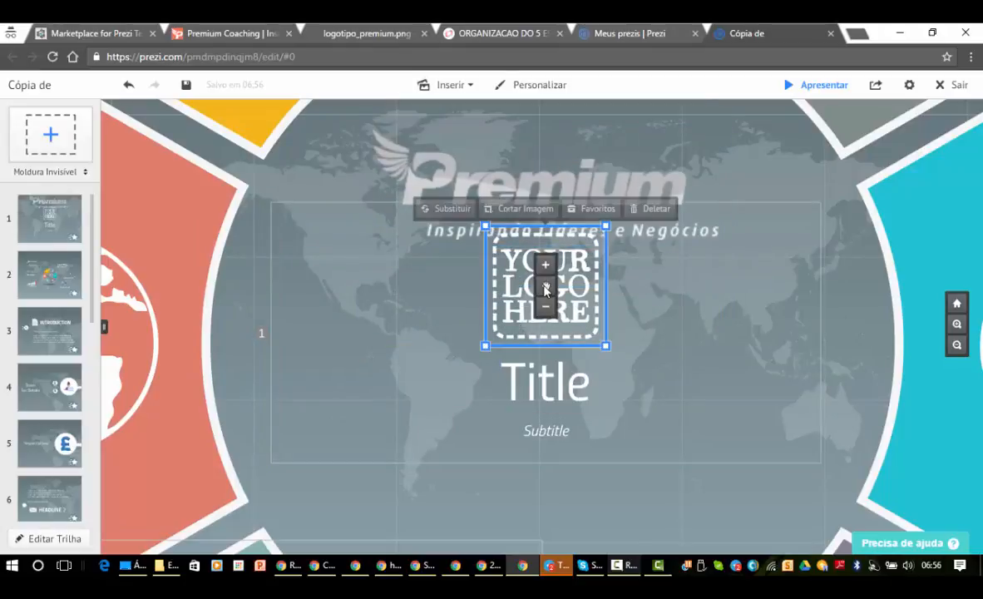
left_click(656, 208)
left_click_drag(560, 209, 560, 308)
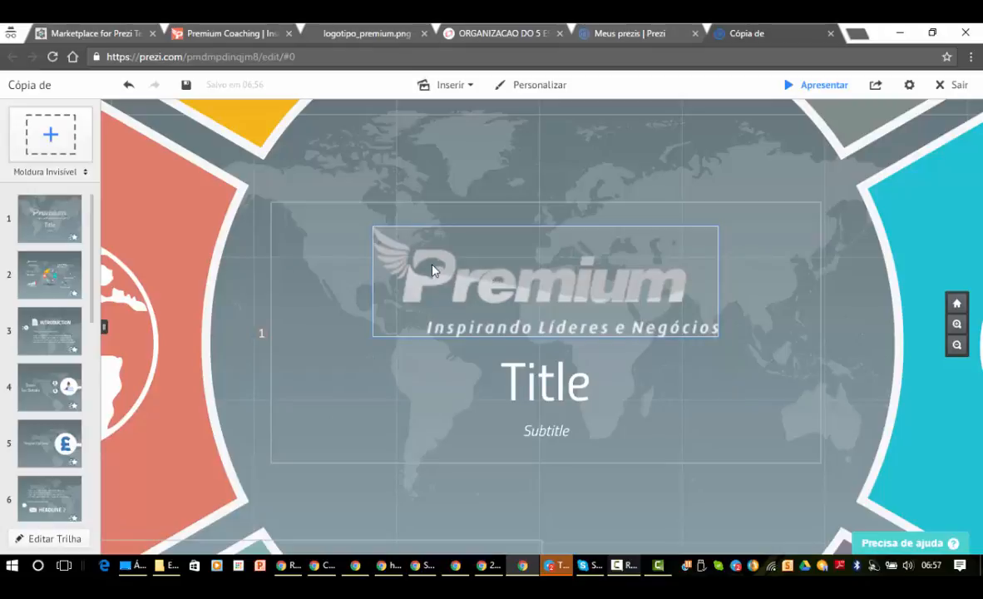
- Write an enlarged PNG note beside the Premium logo's wing and delete it again
scroll(432, 270, "up", 5)
scroll(432, 271, "up", 2)
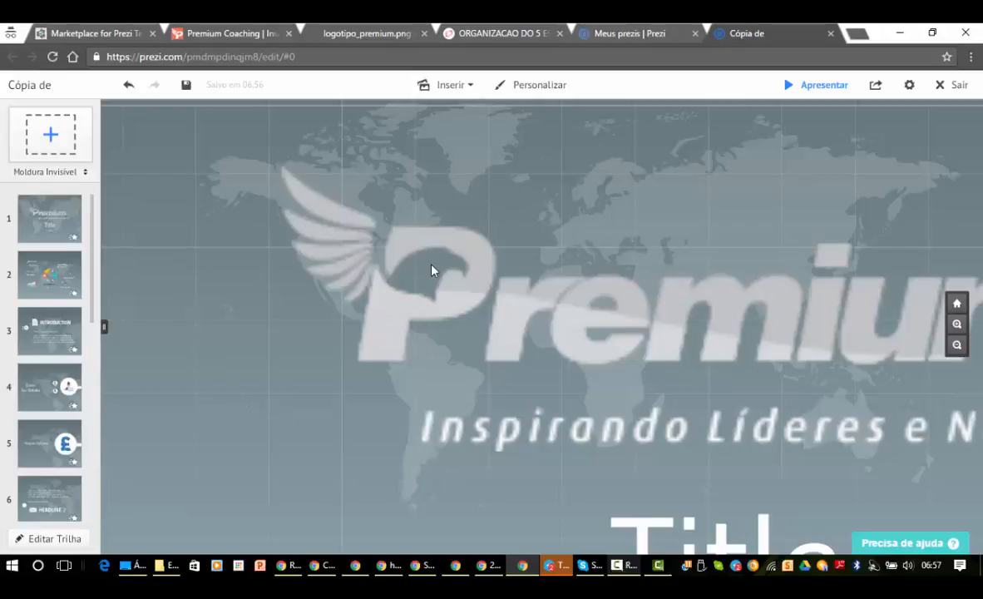
double_click(175, 341)
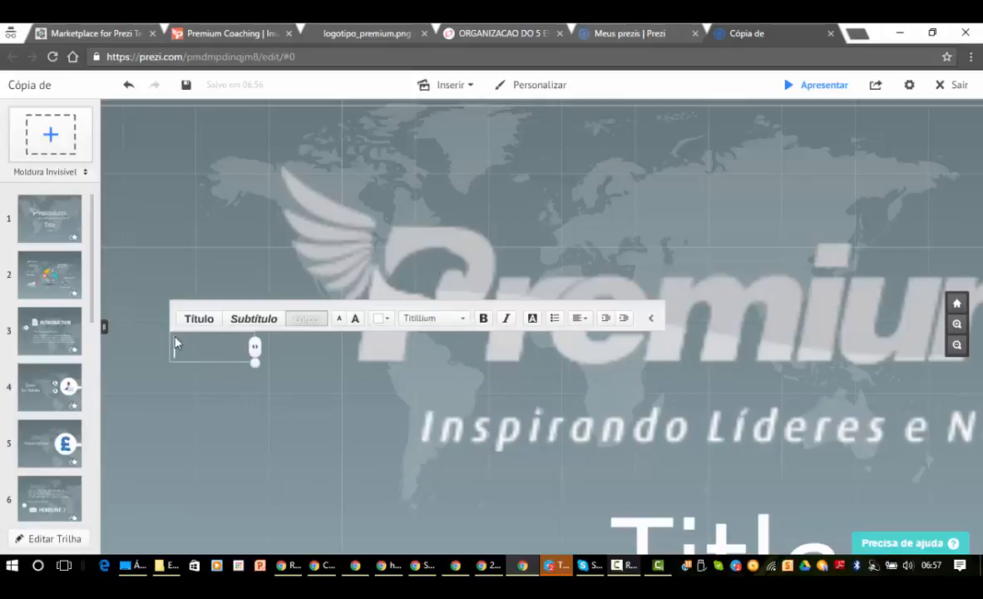
type("PNG")
left_click_drag(256, 362, 446, 477)
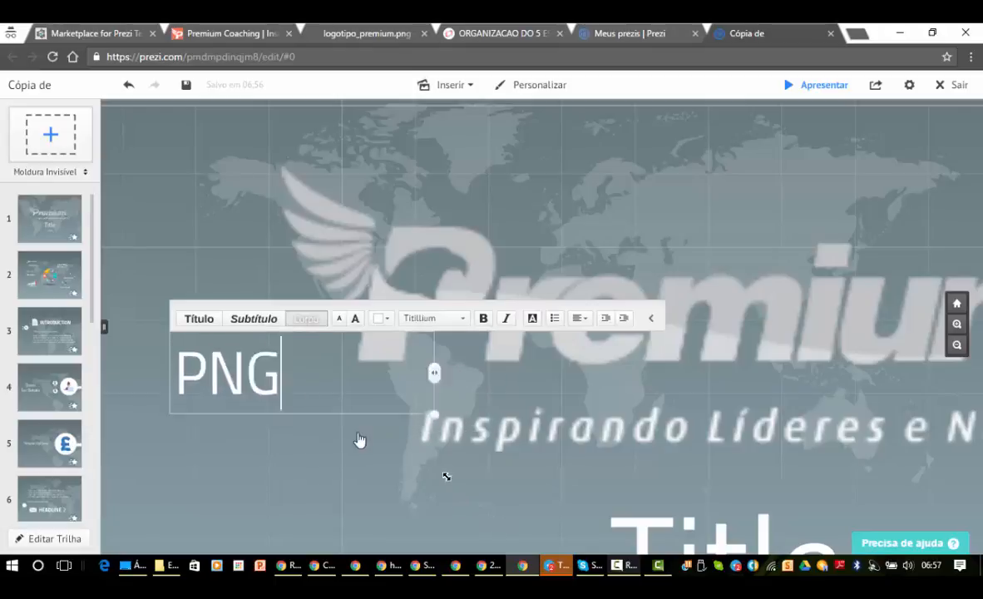
left_click(208, 405)
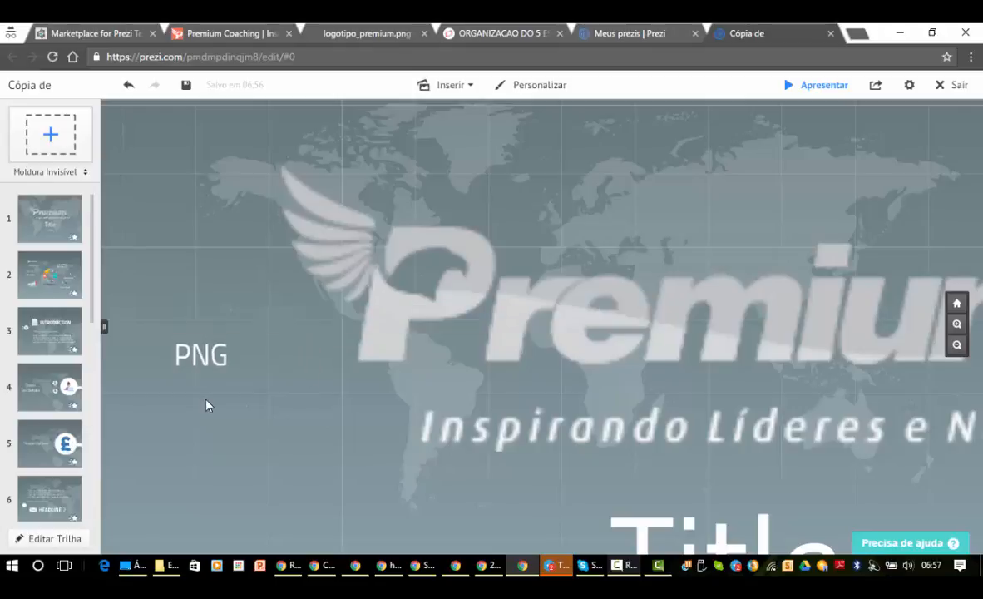
left_click(202, 356)
key("Delete")
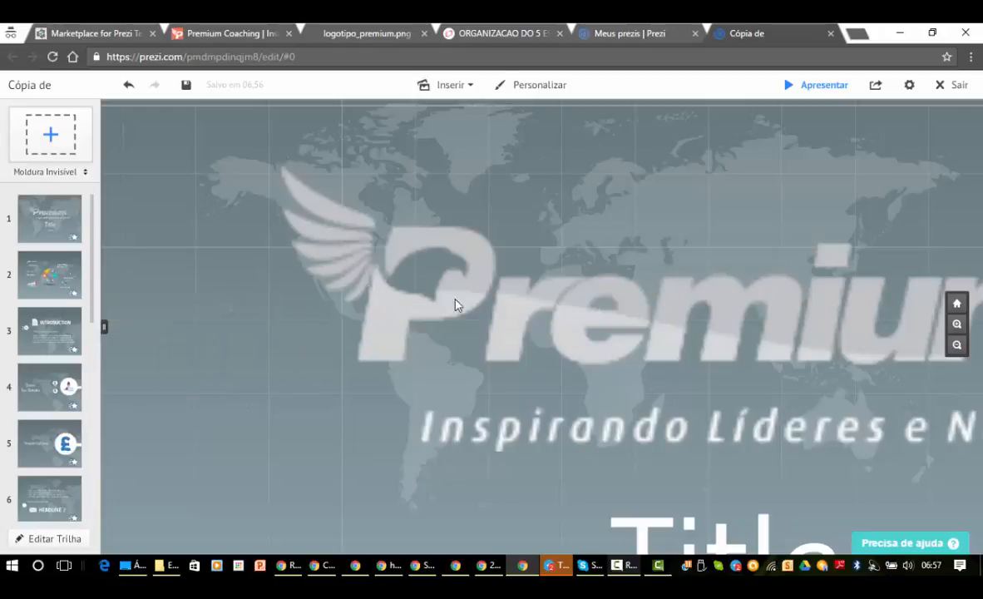
scroll(424, 288, "up", 2)
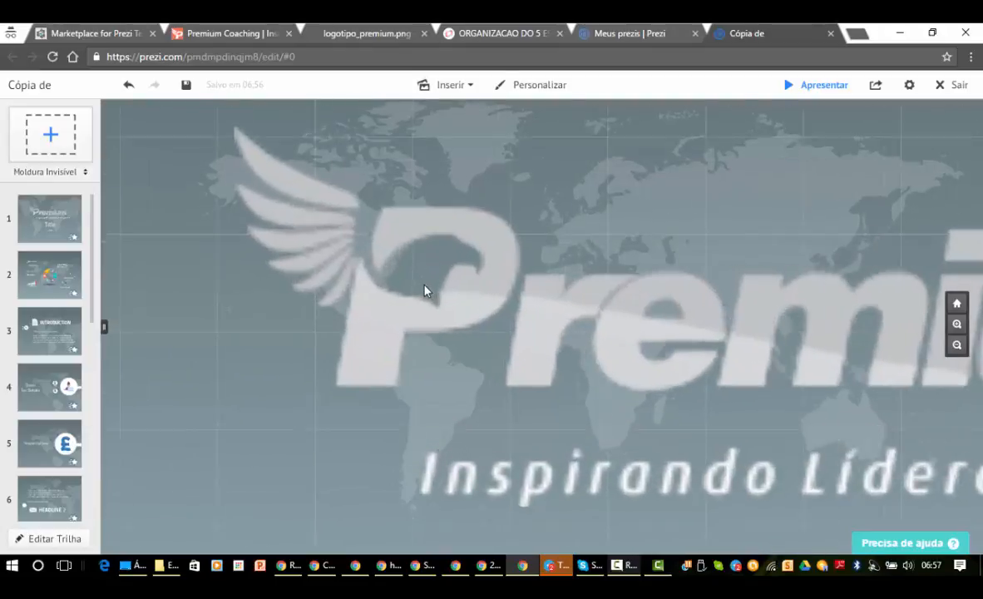
scroll(423, 285, "down", 1)
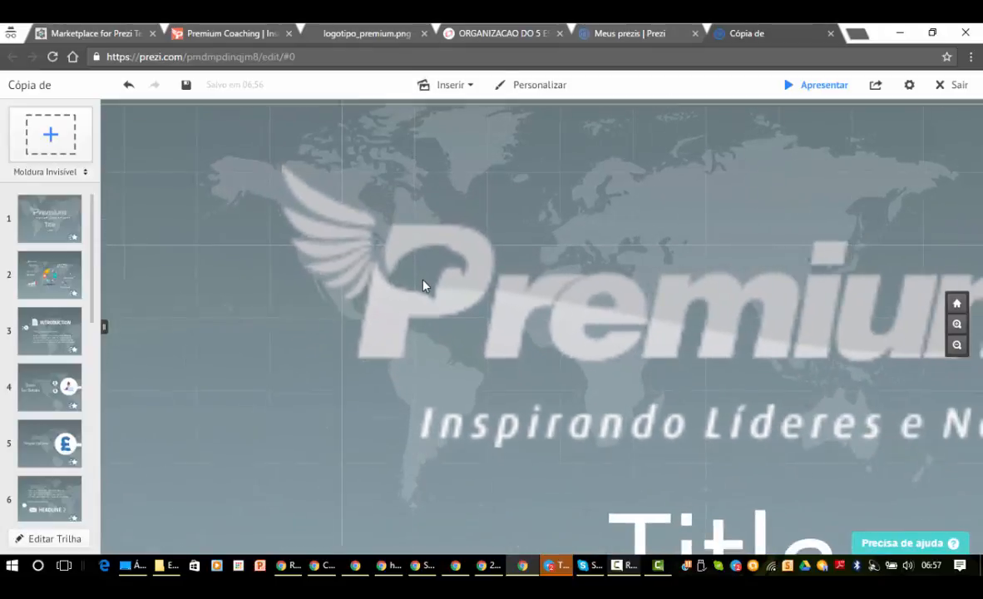
scroll(422, 284, "down", 3)
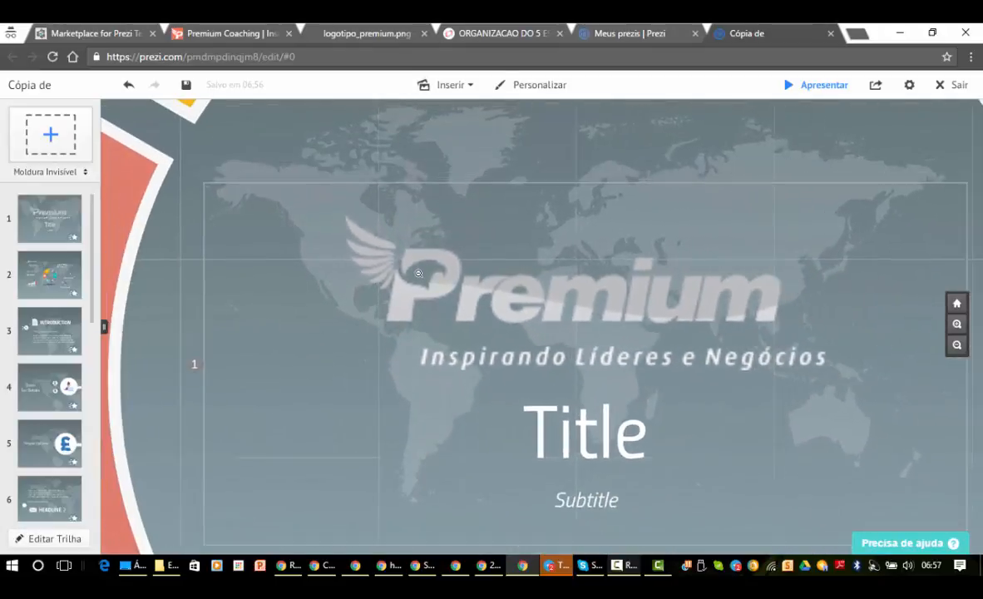
- Copy the topic text CLAREZA É PODER from the MindMeister mind map and return to the Prezi presentation
left_click(487, 35)
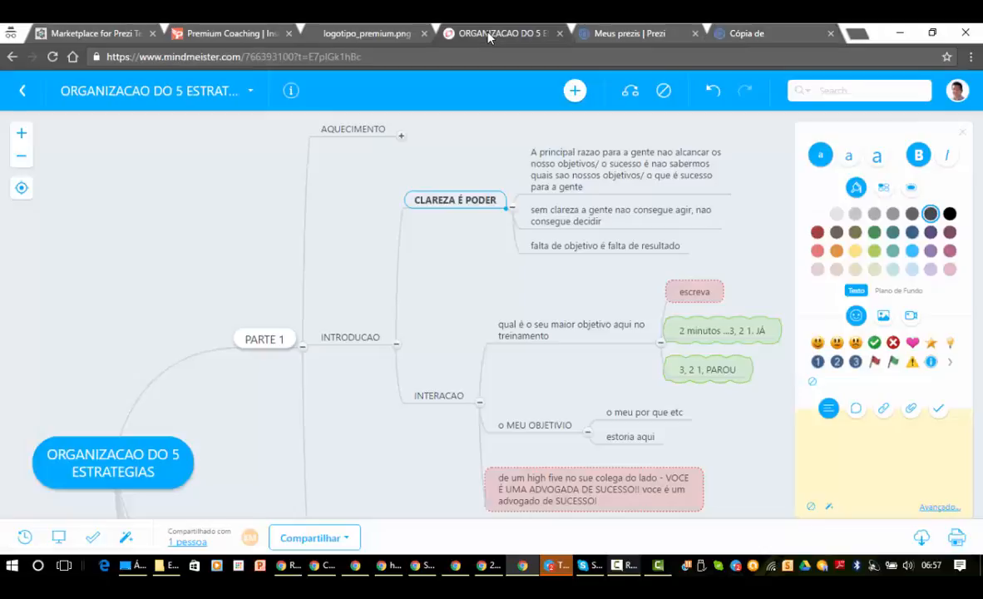
double_click(460, 202)
key("ctrl+c")
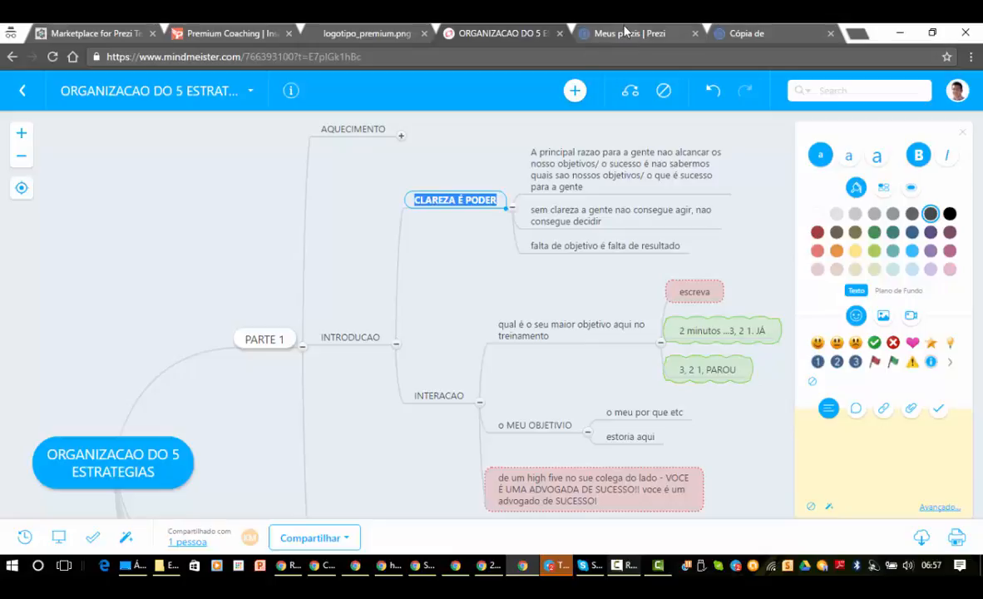
left_click(751, 33)
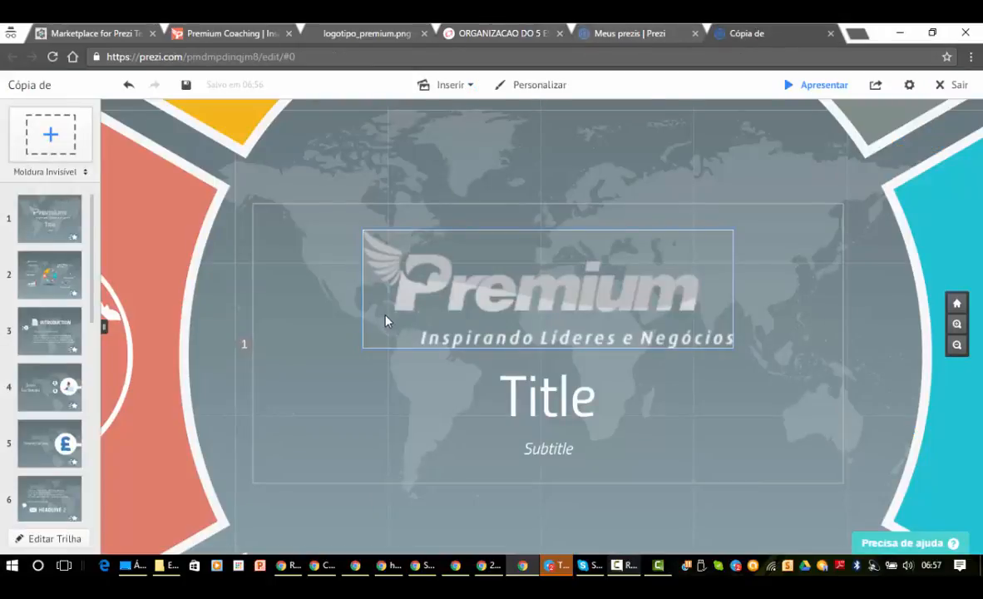
- Try a slightly enlarged invisible frame on a feather of the Premium logo's wing and delete it
scroll(371, 262, "up", 5)
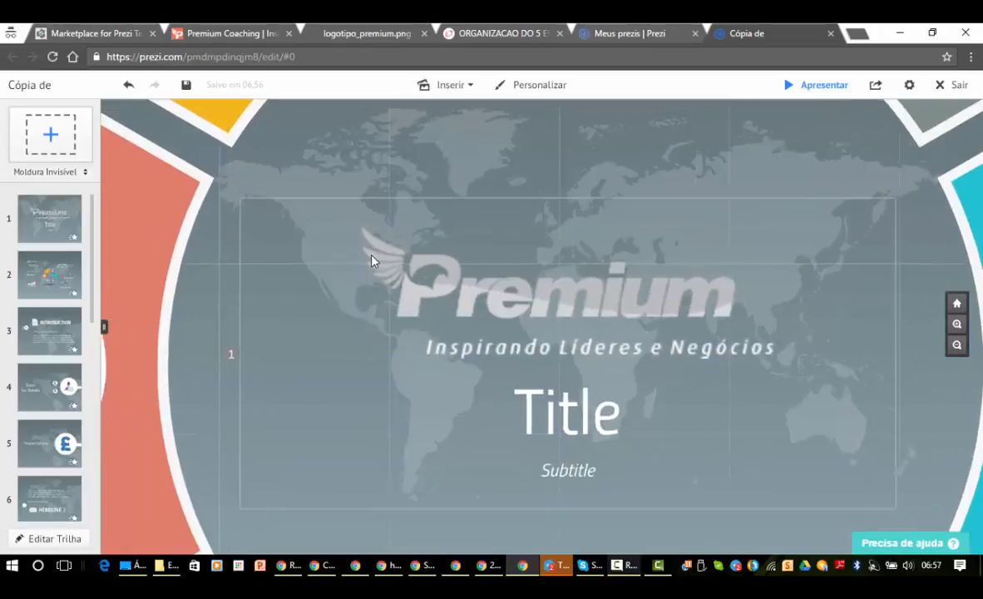
scroll(374, 273, "up", 5)
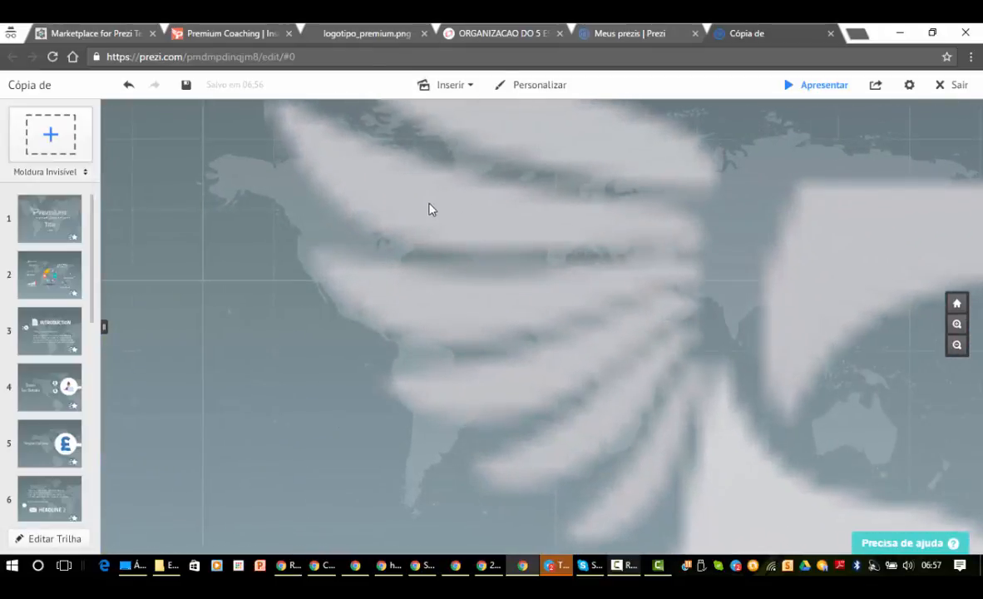
scroll(426, 208, "up", 3)
left_click_drag(255, 158, 434, 193)
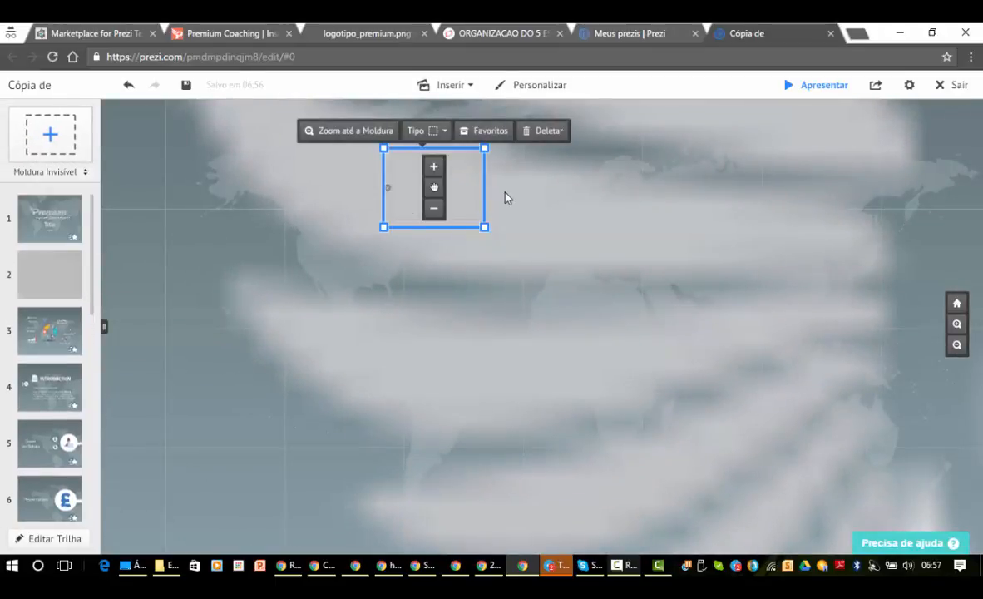
mouse_move(485, 226)
left_mouse_down()
mouse_move(511, 245)
mouse_move(492, 233)
left_mouse_up()
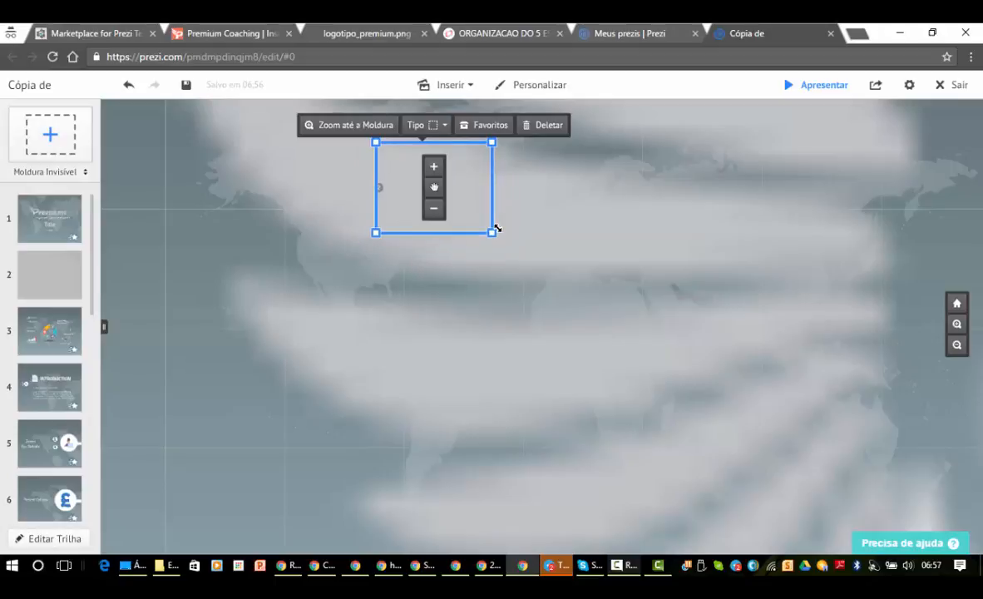
left_click(544, 126)
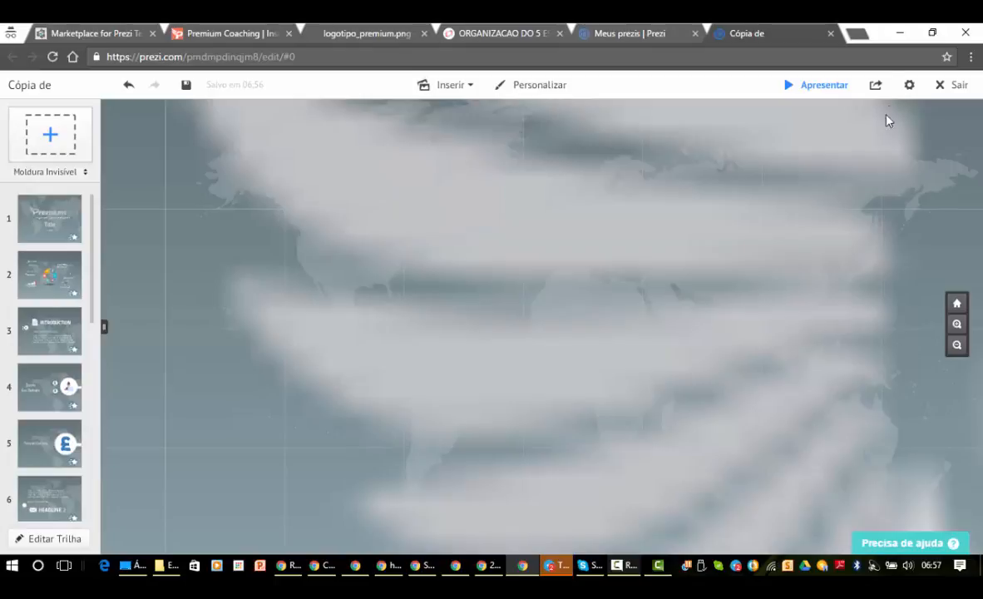
- Try the 4:3 screen ratio in the presentation settings and turn the ratio back off
left_click(909, 86)
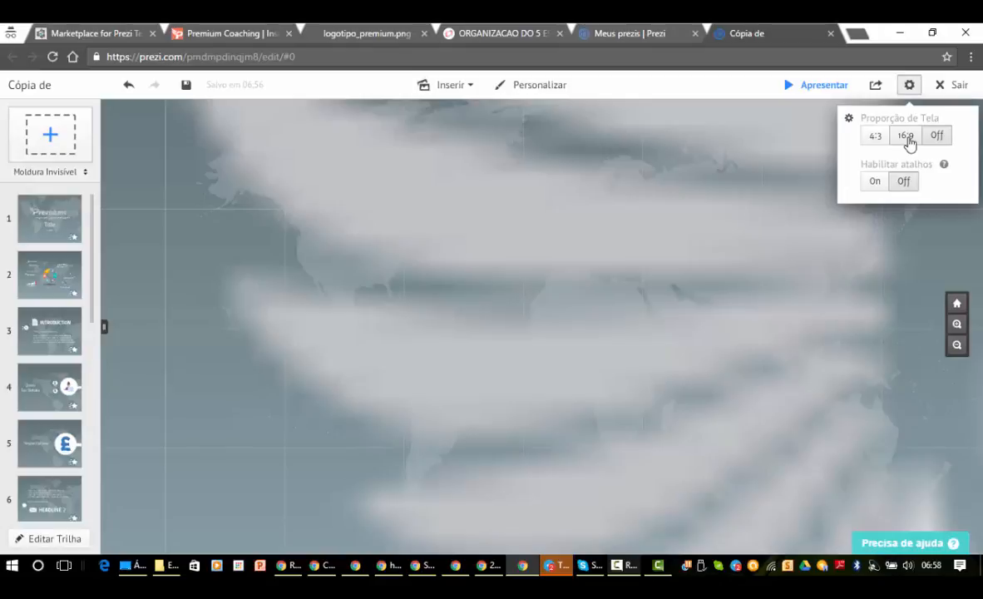
left_click(876, 137)
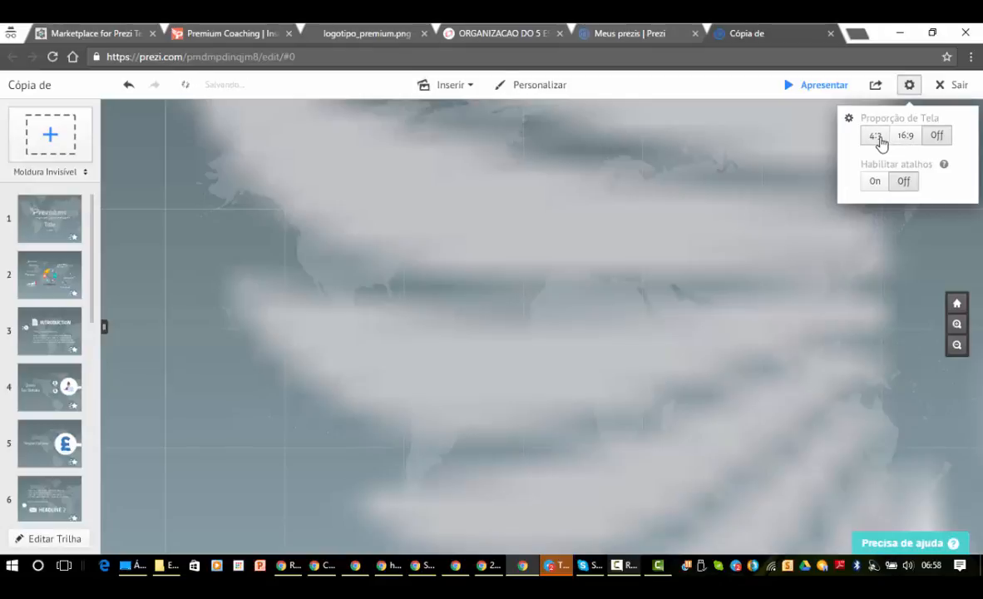
left_click(936, 137)
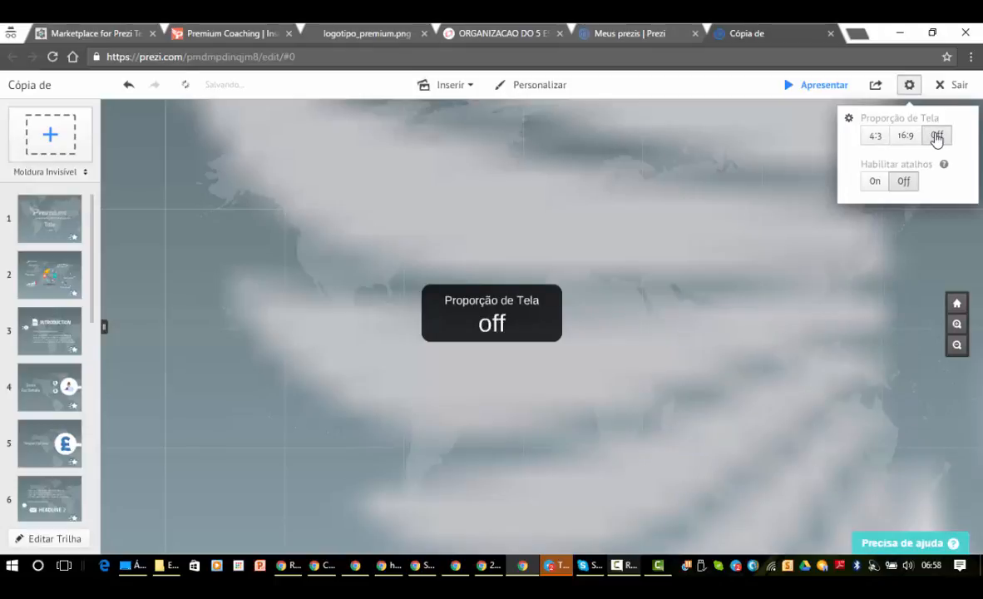
left_click(909, 87)
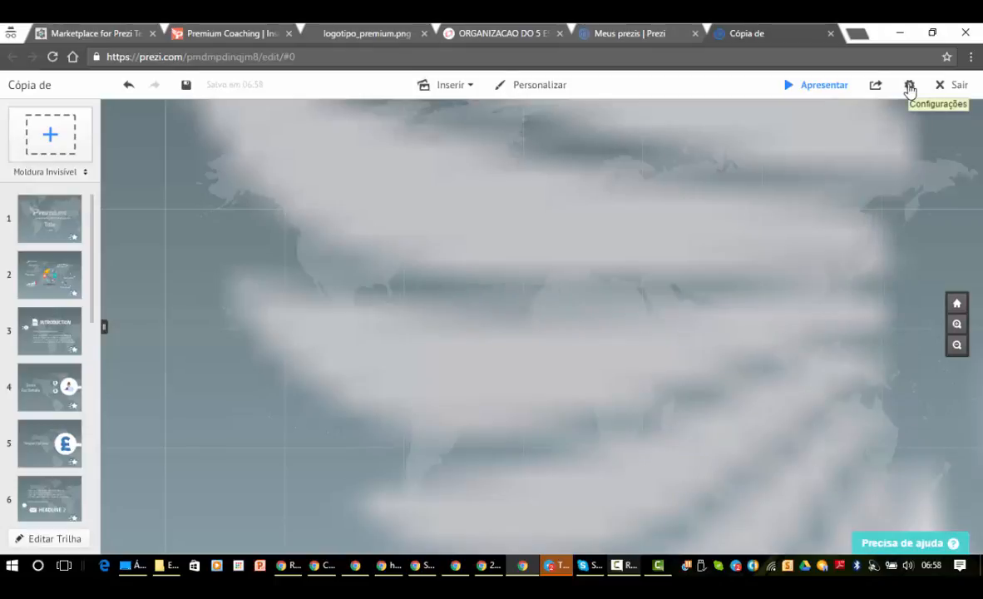
- Add an invisible frame on a wing feather of the Premium logo, tilt it slightly clockwise and zoom to it
left_click_drag(58, 137, 397, 208)
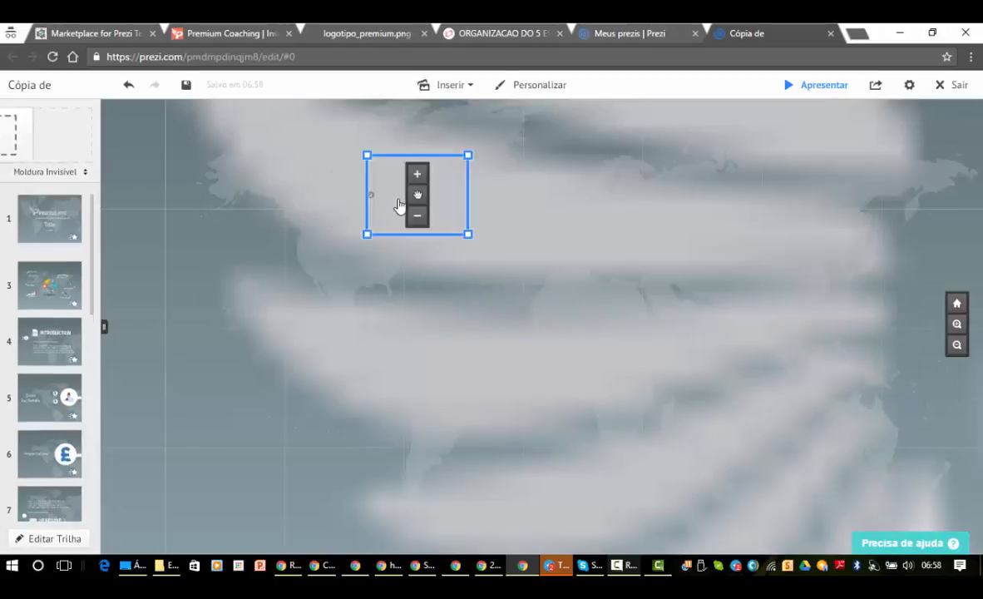
left_click_drag(479, 237, 470, 267)
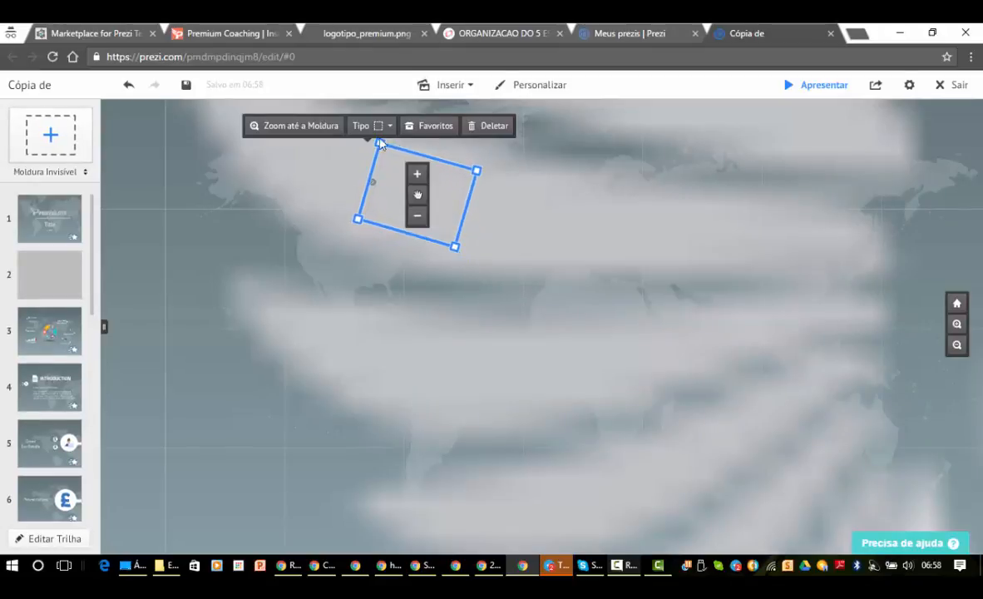
left_click(305, 126)
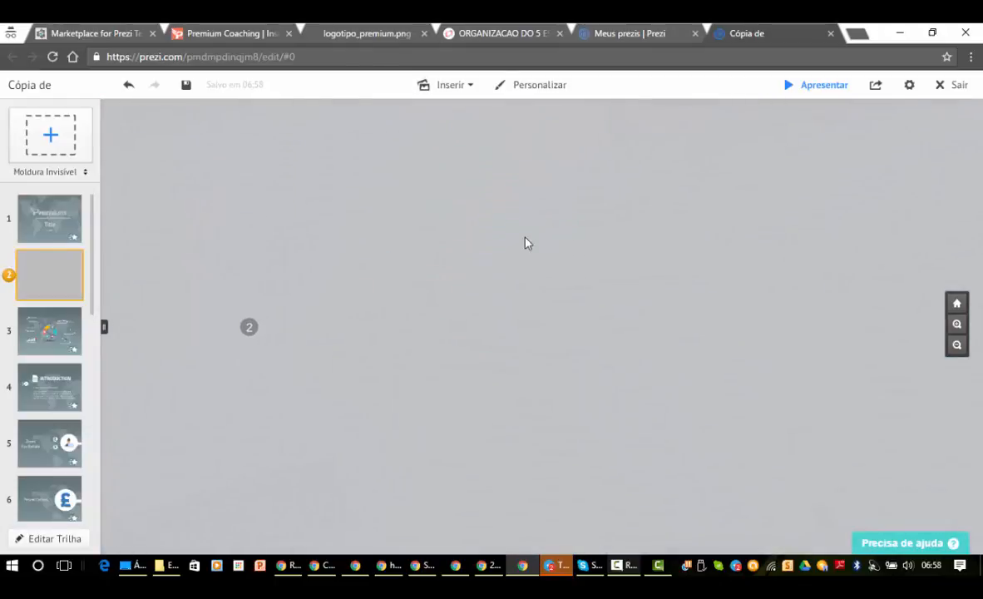
- Paste CLAREZA É PODER as text into the new frame, enlarge it and move it to the frame's middle
left_click(347, 178)
key("ctrl+v")
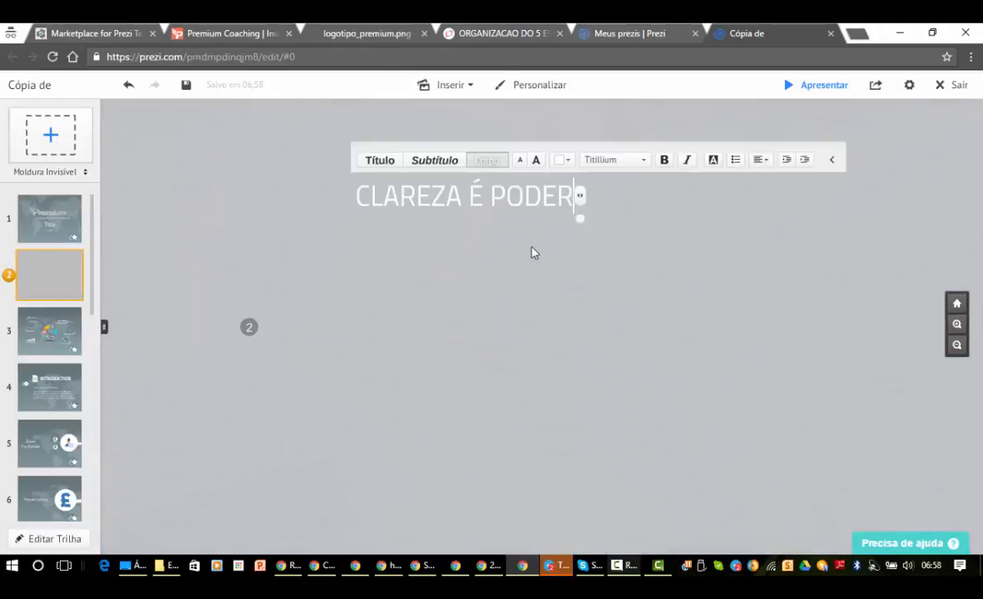
left_click_drag(582, 220, 732, 309)
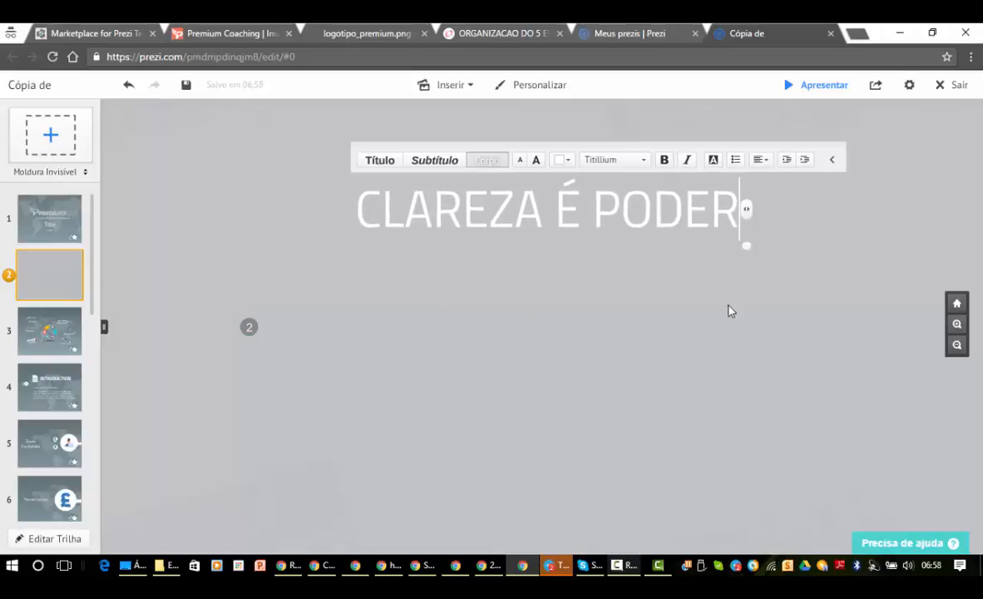
scroll(722, 293, "down", 5)
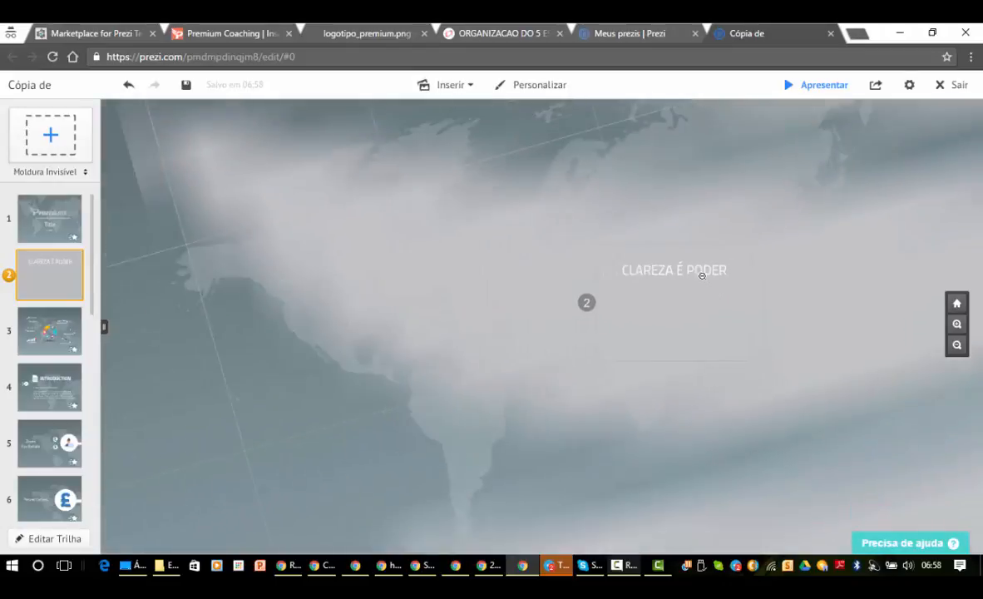
left_click_drag(702, 275, 700, 306)
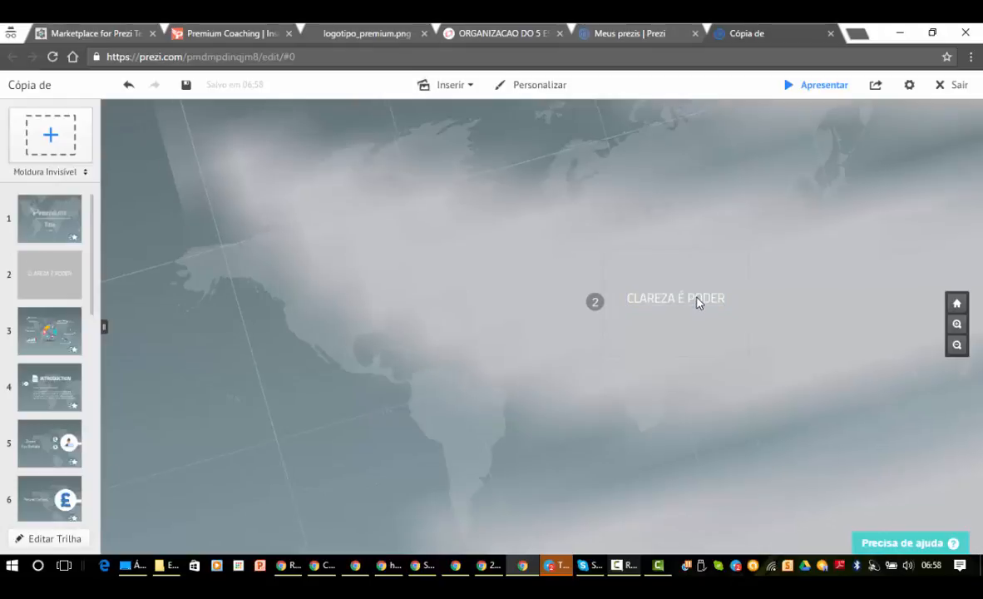
- Switch to the MindMeister mind map and copy the text of the INTERACAO topic under INTRODUCAO
scroll(698, 306, "down", 2)
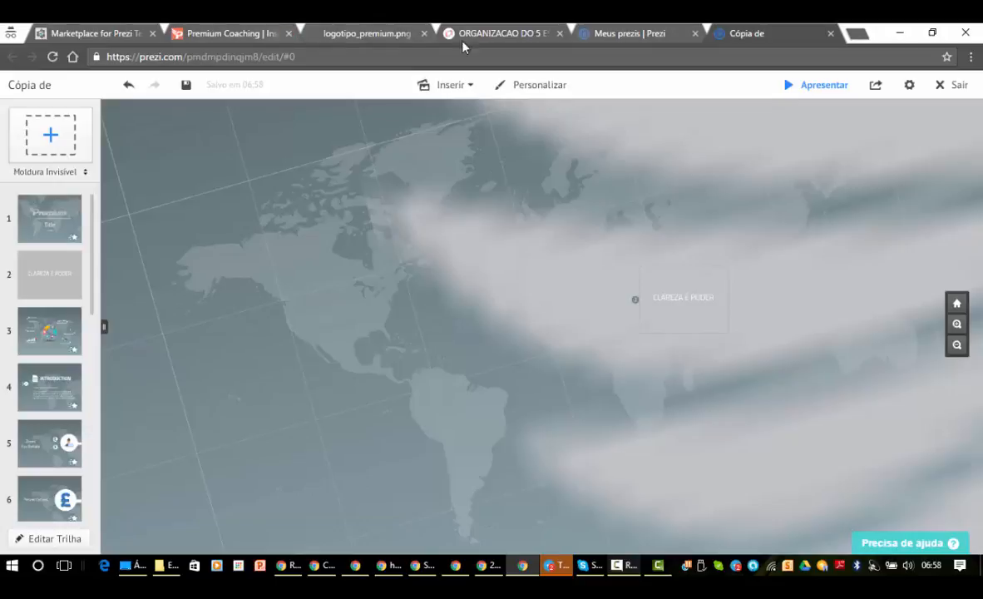
left_click(487, 37)
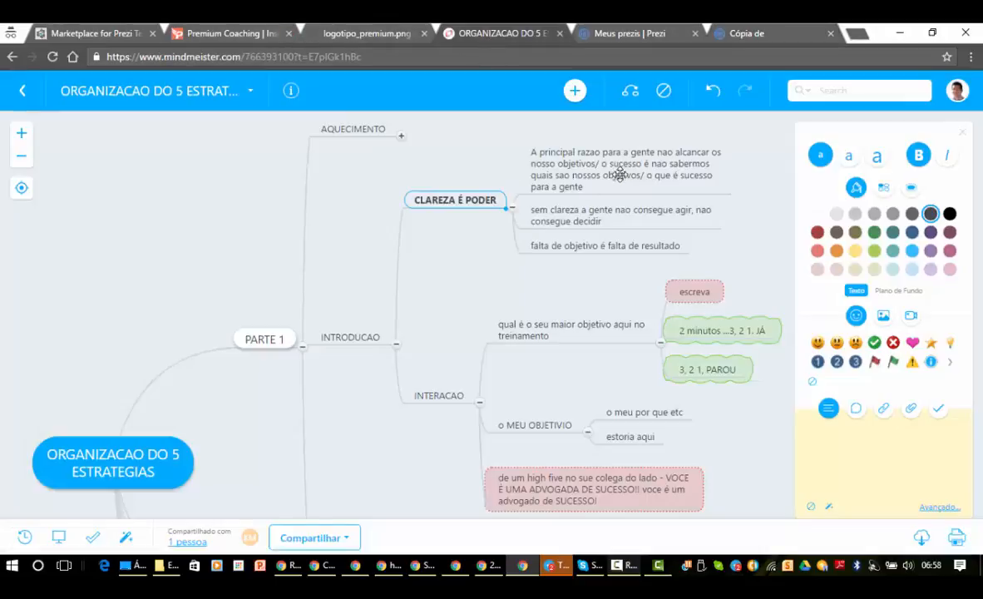
left_click(446, 395)
left_click(449, 394)
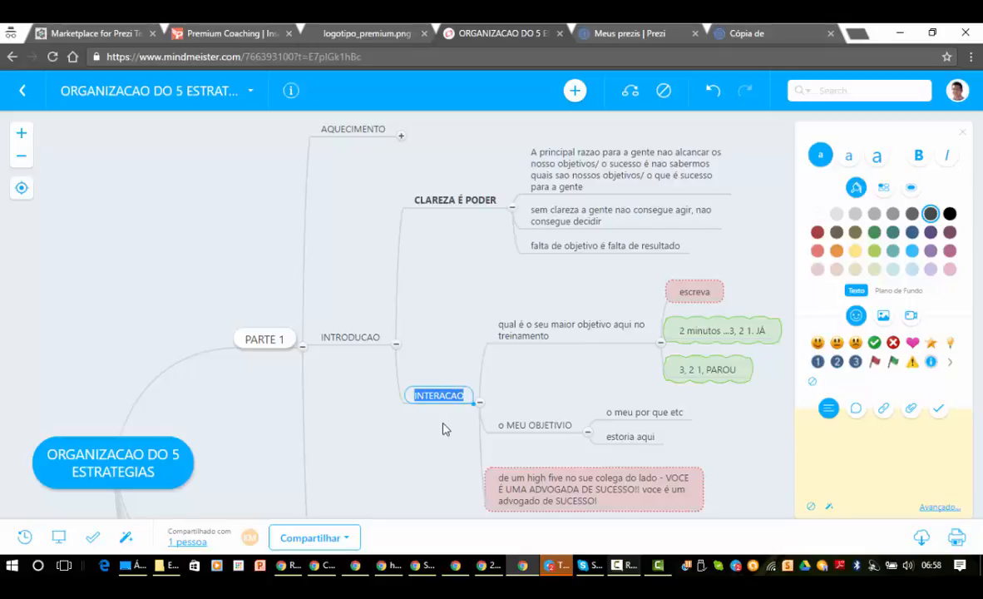
left_click(324, 242)
left_click(439, 395)
- Switch to Prezi, add an invisible frame on the feather below CLAREZA É PODER, tilt it counterclockwise along the feather and zoom to it
left_click(785, 32)
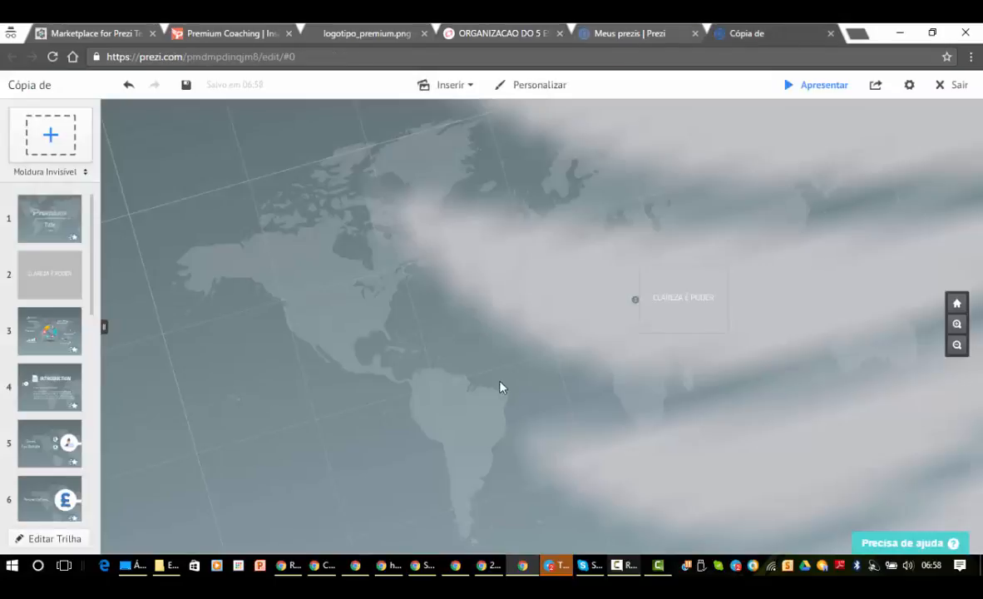
left_click_drag(500, 387, 235, 270)
left_click_drag(51, 135, 491, 371)
left_click_drag(588, 413, 487, 353)
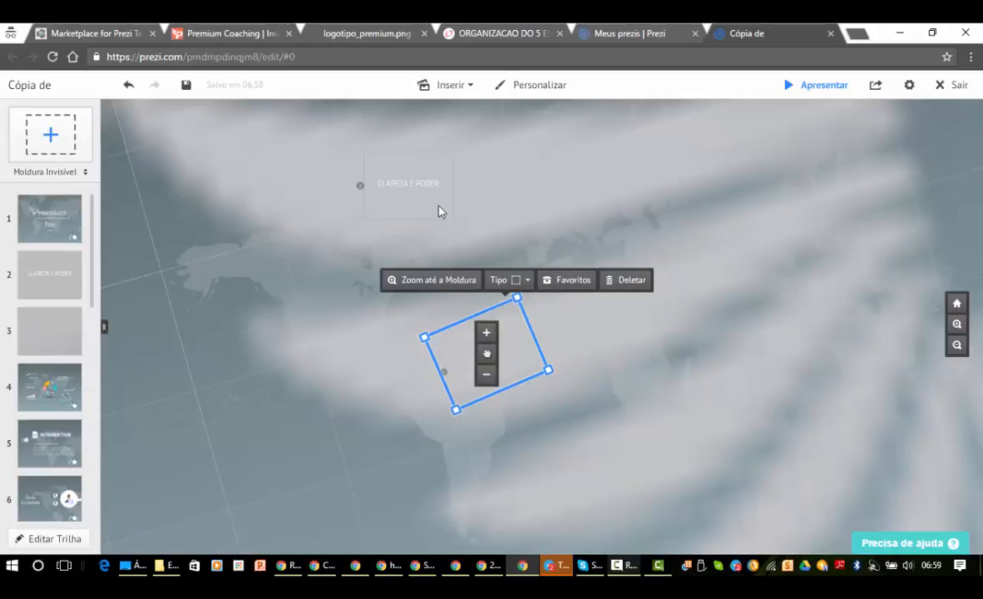
left_click(440, 212)
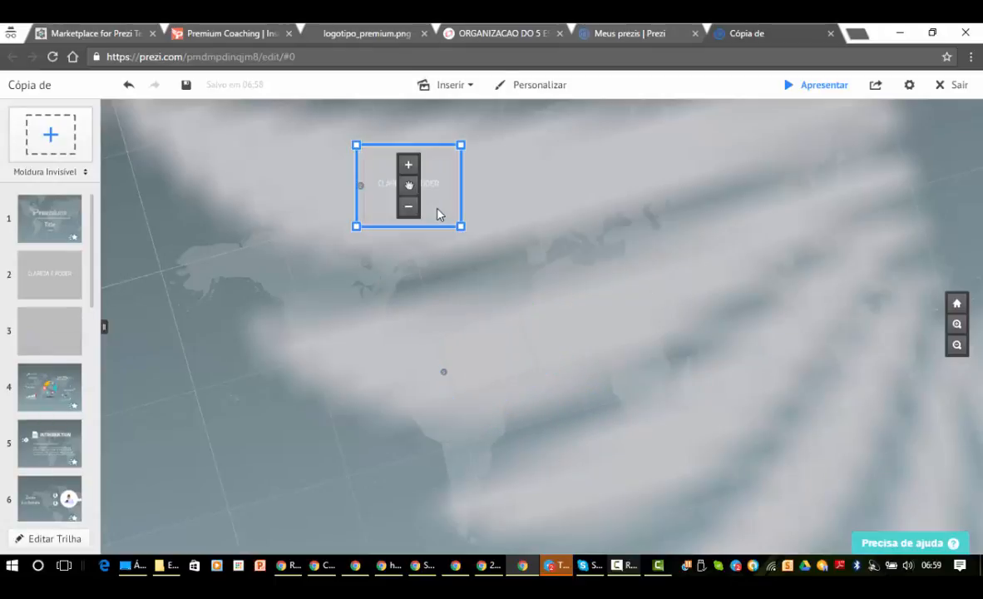
left_click(469, 349)
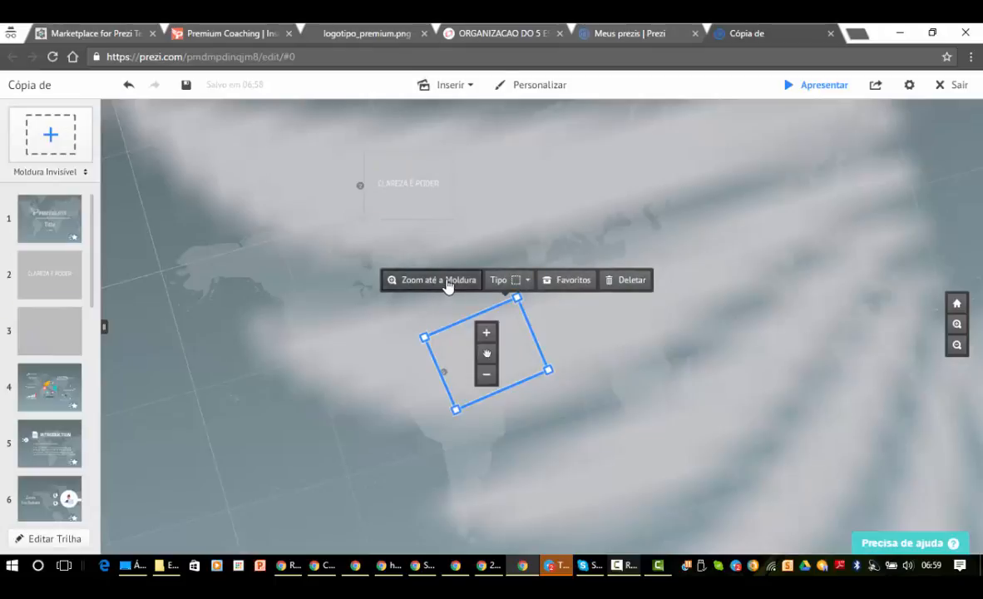
left_click(450, 281)
- Paste INTERACAO as text into the new frame and correct its spelling to INTERAÇÃO
left_click(372, 304)
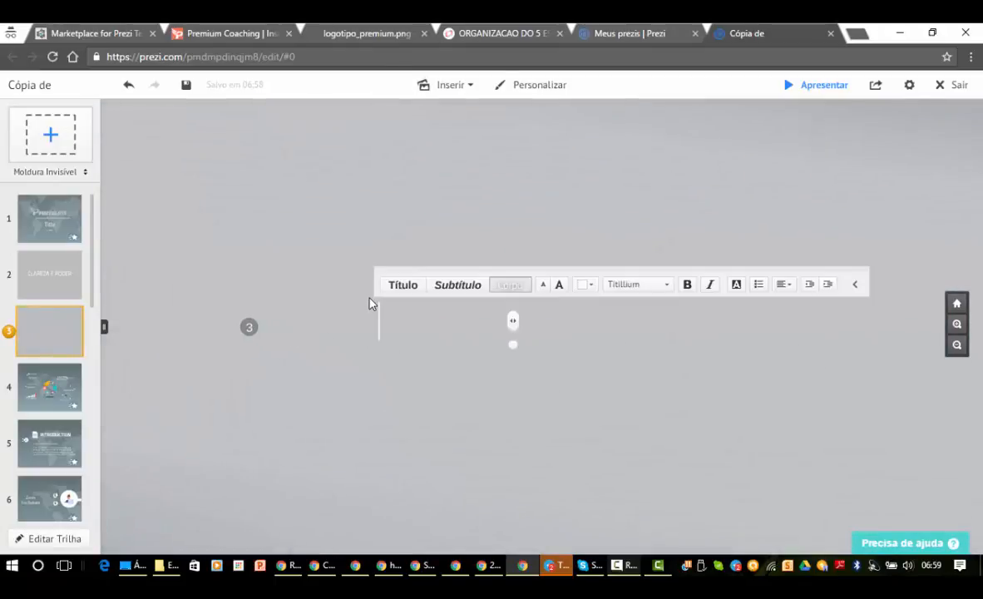
type("INTERACAO")
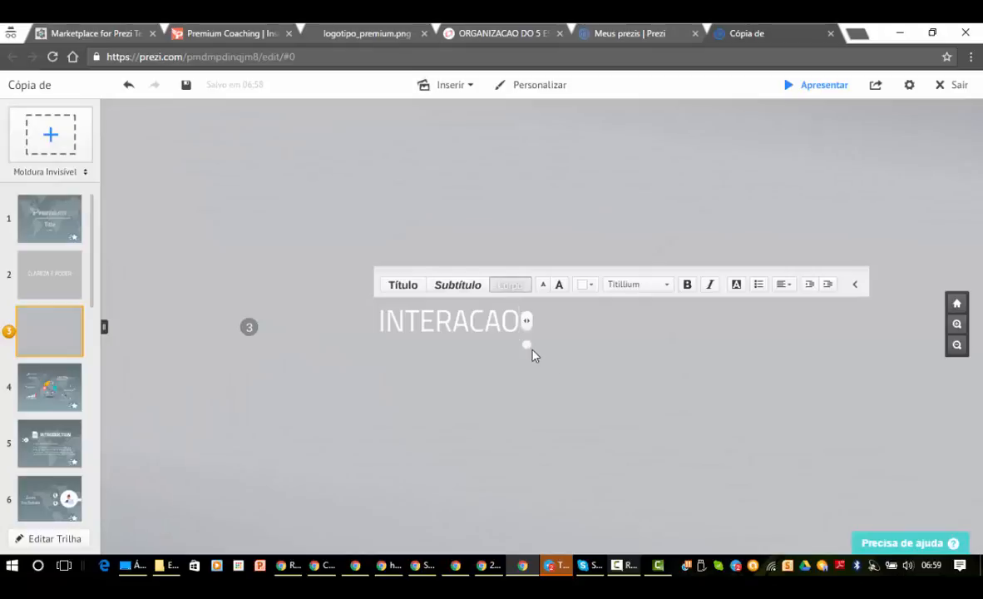
left_click(504, 323)
key("BackSpace")
key("BackSpace")
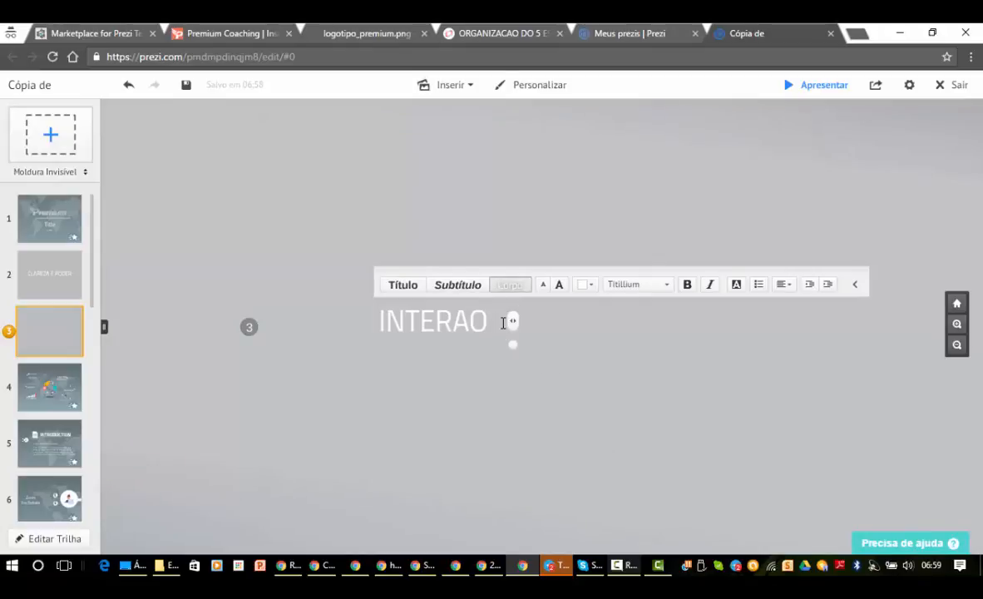
type("ÇÃ")
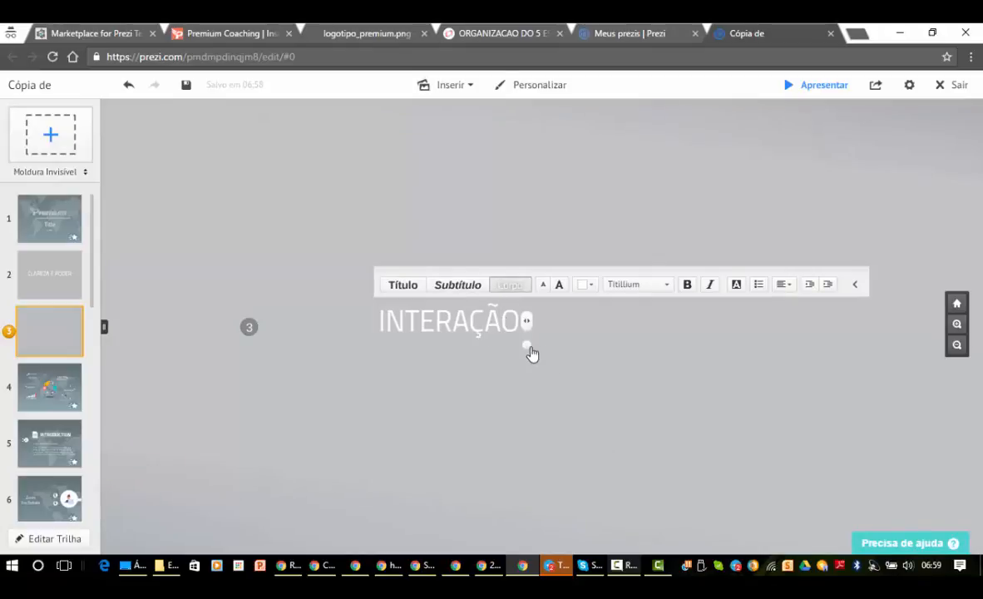
- Enlarge the INTERAÇÃO text and move it to the middle of its frame
left_click_drag(533, 354, 729, 441)
left_click(786, 447)
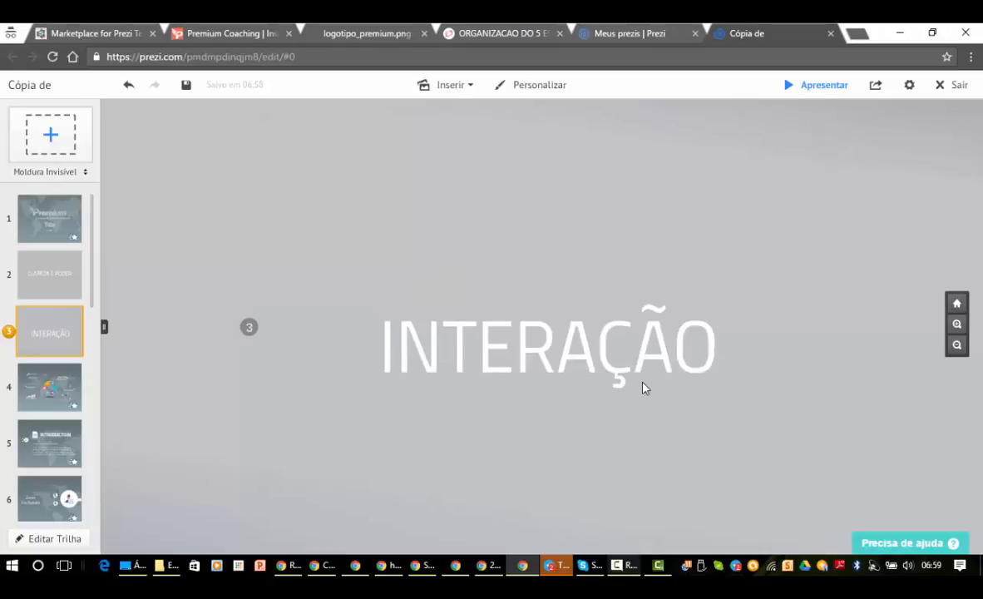
left_click_drag(642, 387, 637, 343)
left_click(616, 171)
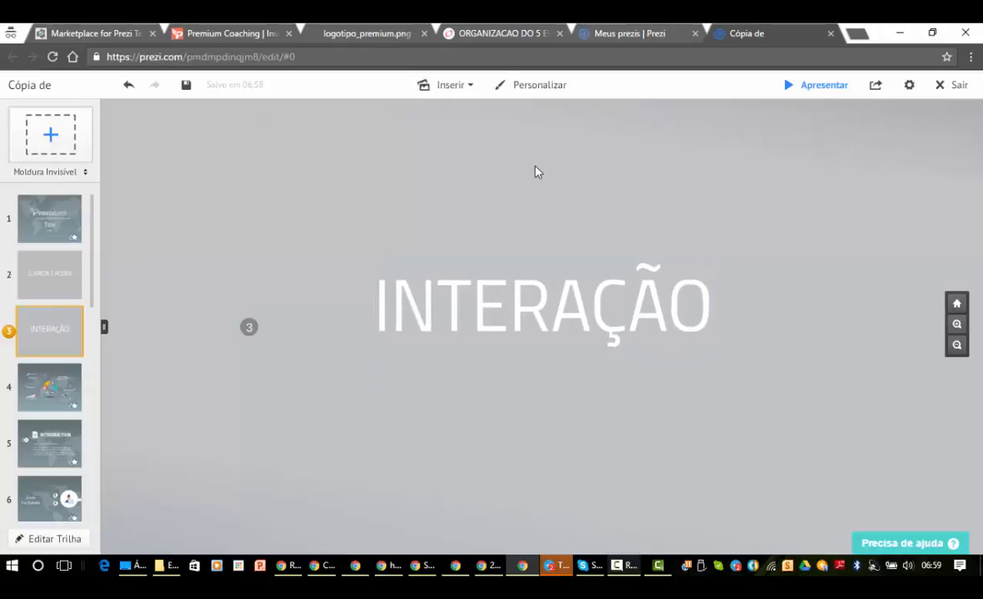
- Switch to MindMeister, show the PARTE 2 branch instead of PARTE 1, and make its MARKETING topic bold
left_click(478, 37)
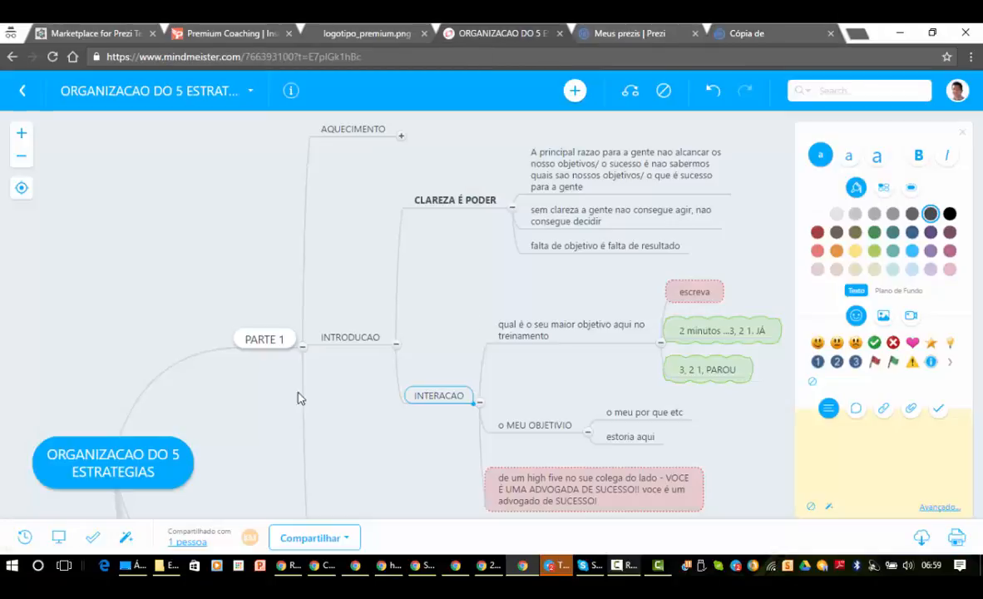
left_click(302, 345)
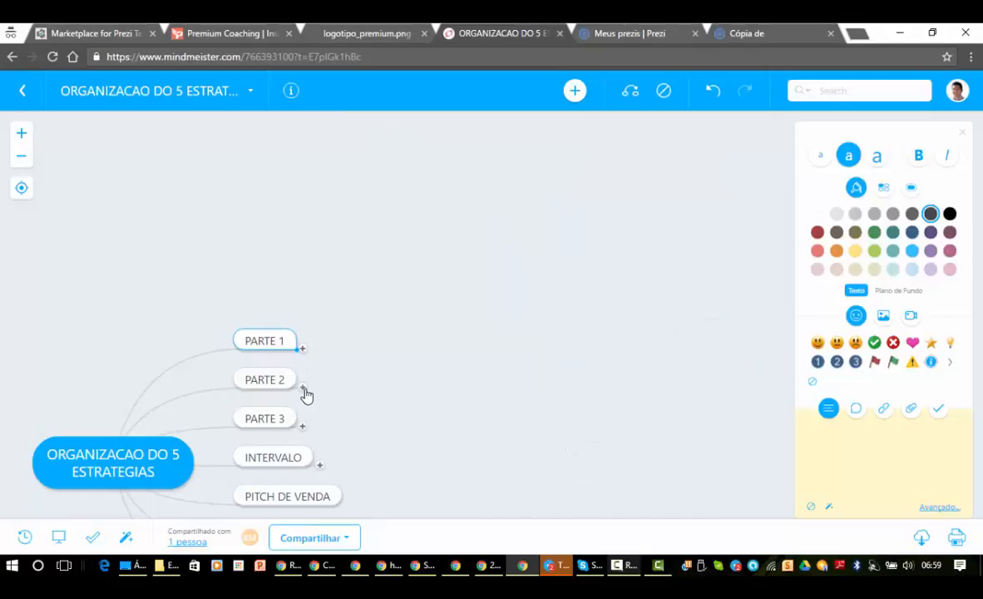
left_click(304, 388)
left_click_drag(361, 271, 326, 511)
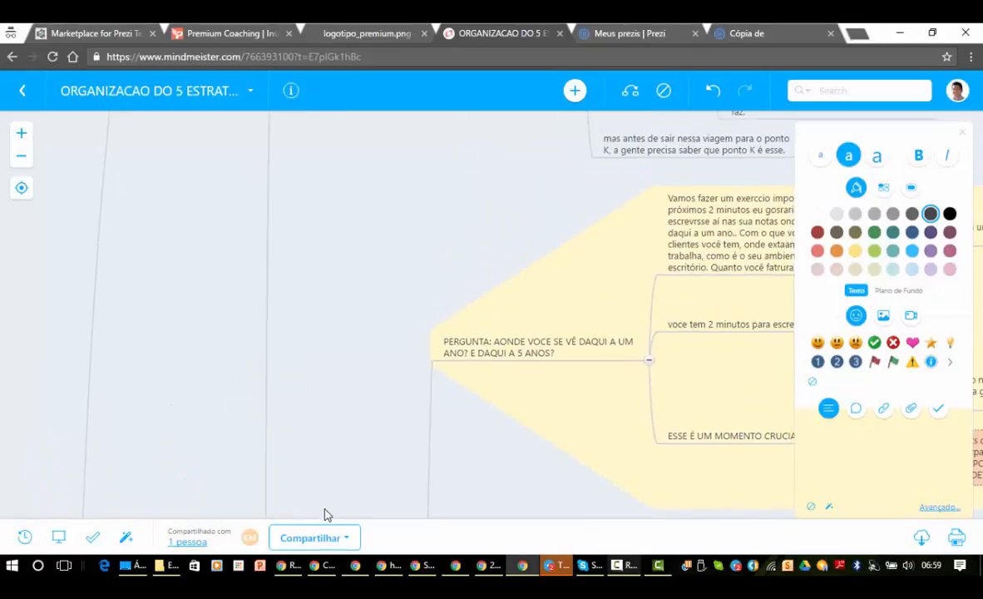
left_click_drag(372, 285, 356, 525)
left_click_drag(403, 289, 330, 484)
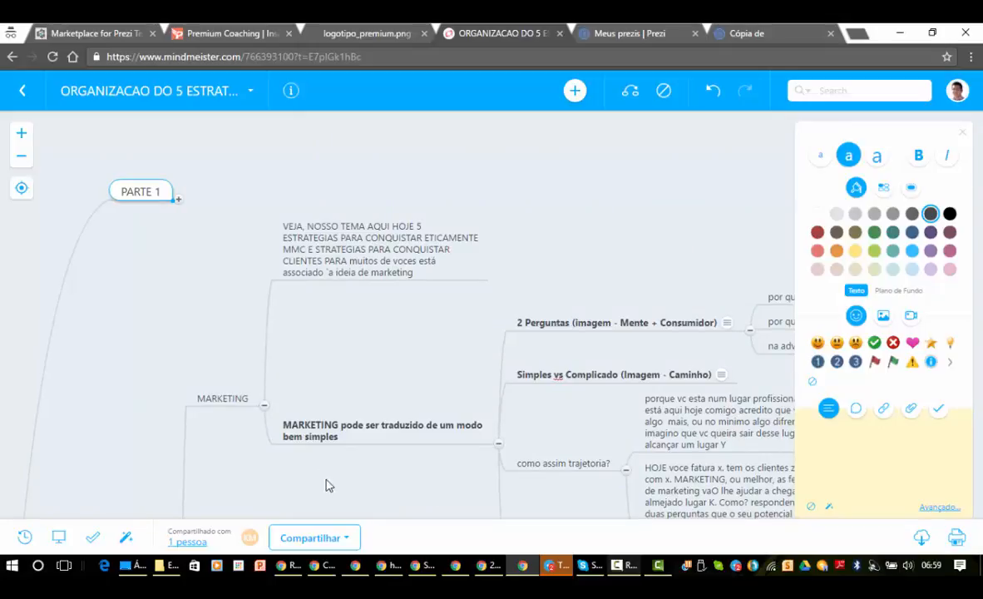
left_click(236, 394)
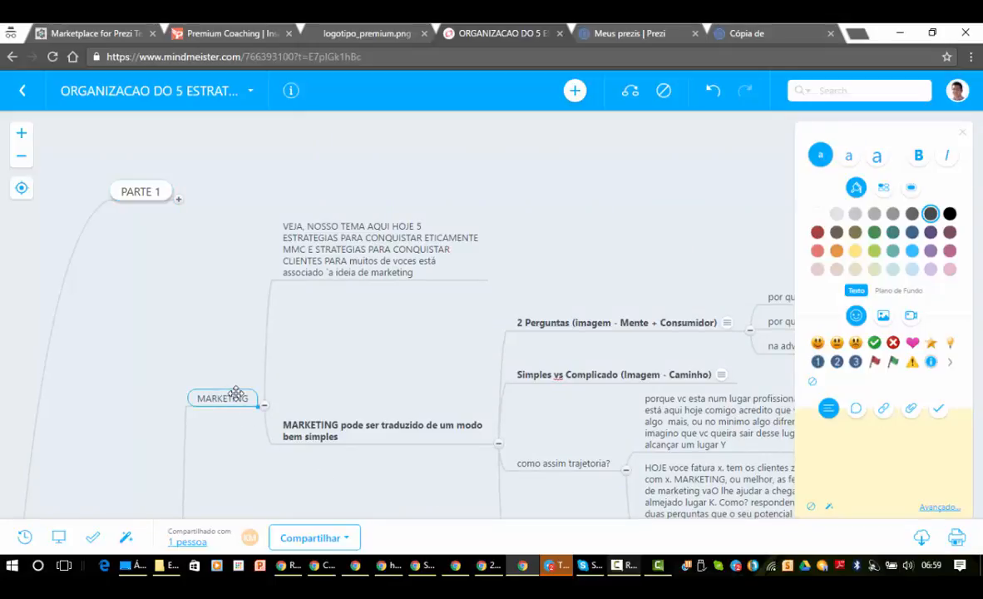
key("ctrl+b")
double_click(234, 398)
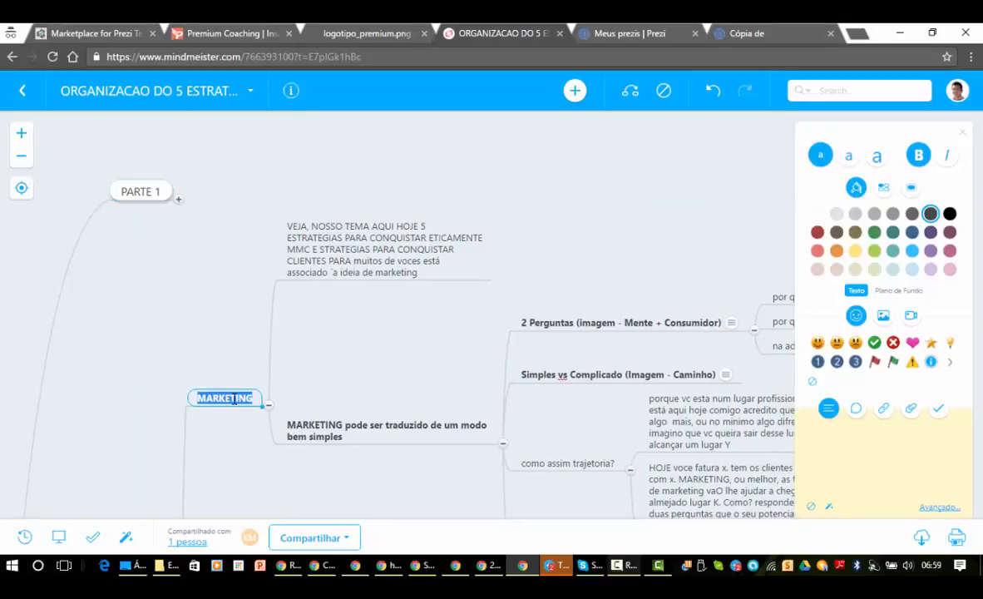
type("INTERAÇAO")
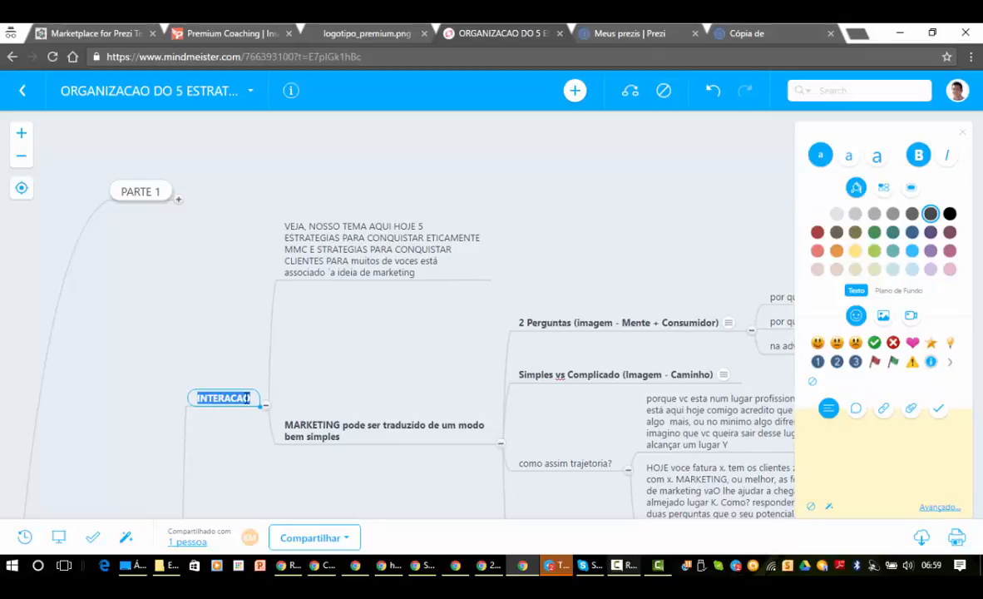
left_click(239, 427)
double_click(239, 398)
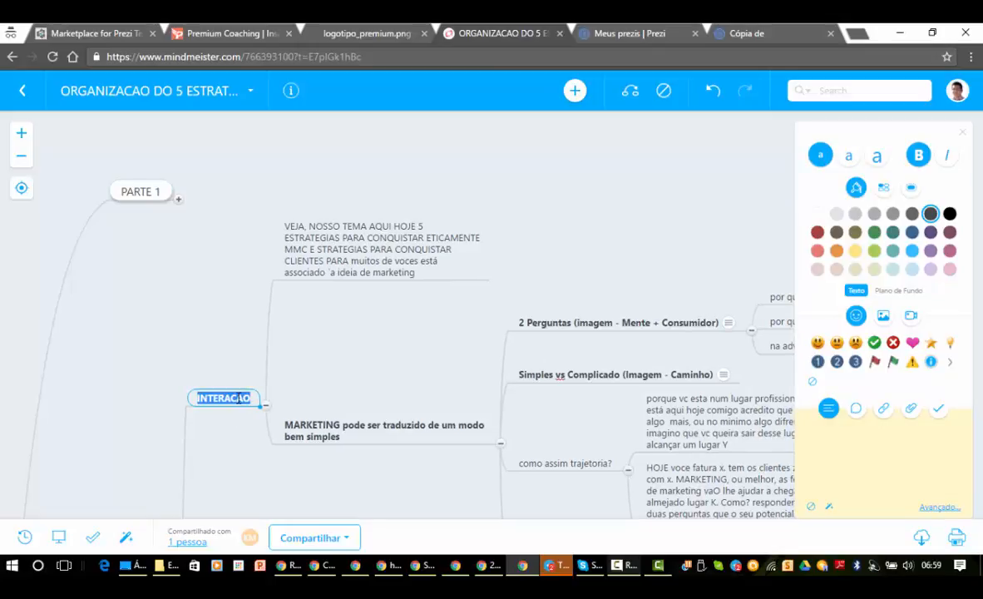
type("MA")
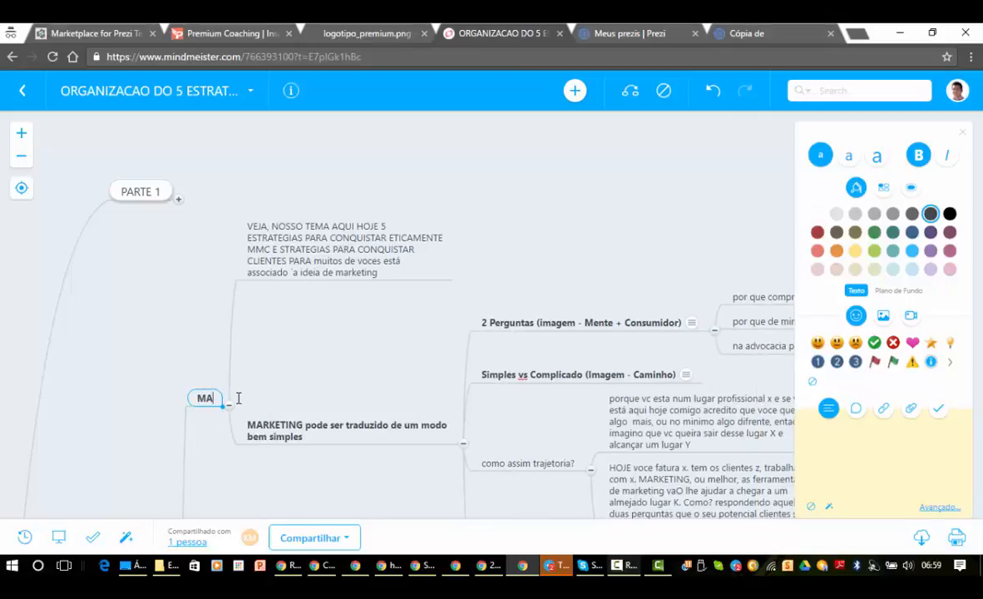
type("RKETING")
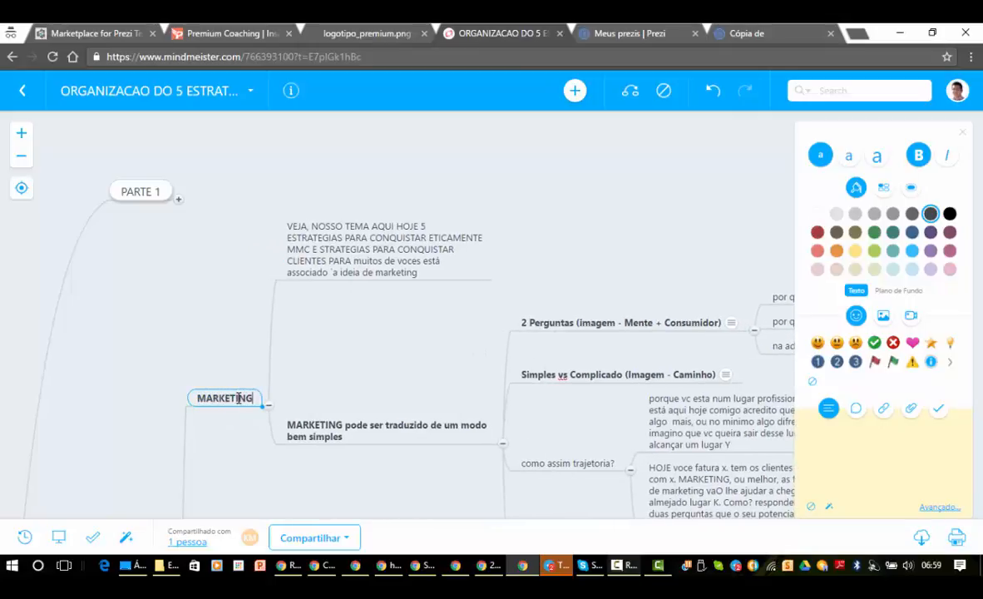
- Copy the text of the bold MARKETING topic and switch back to the Prezi presentation
double_click(240, 397)
key("ctrl+c")
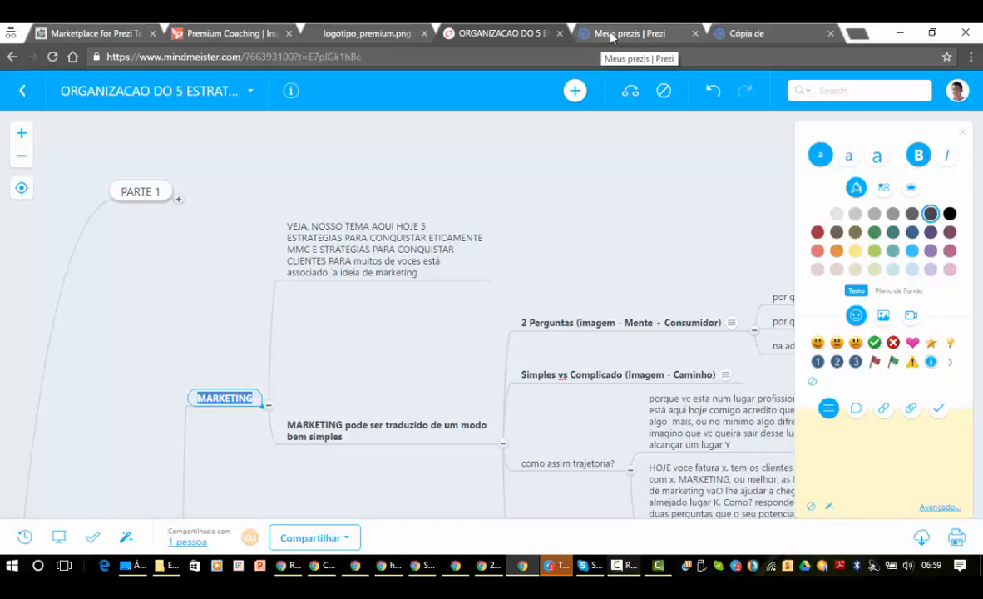
left_click(745, 34)
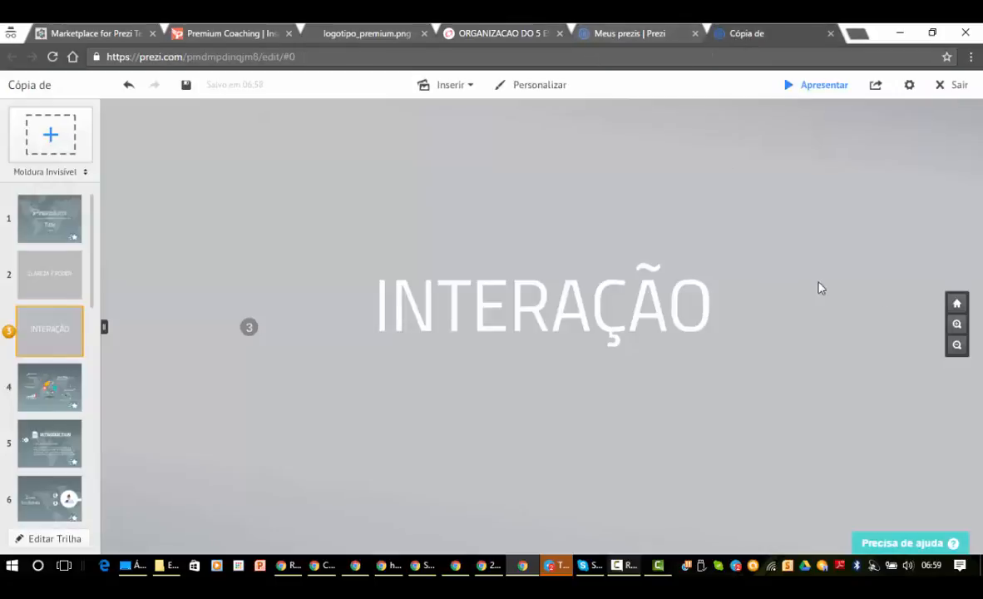
- Go through the path to its fifth stop and replace the INTRODUCTION heading there with the copied MARKETING text
left_click(39, 211)
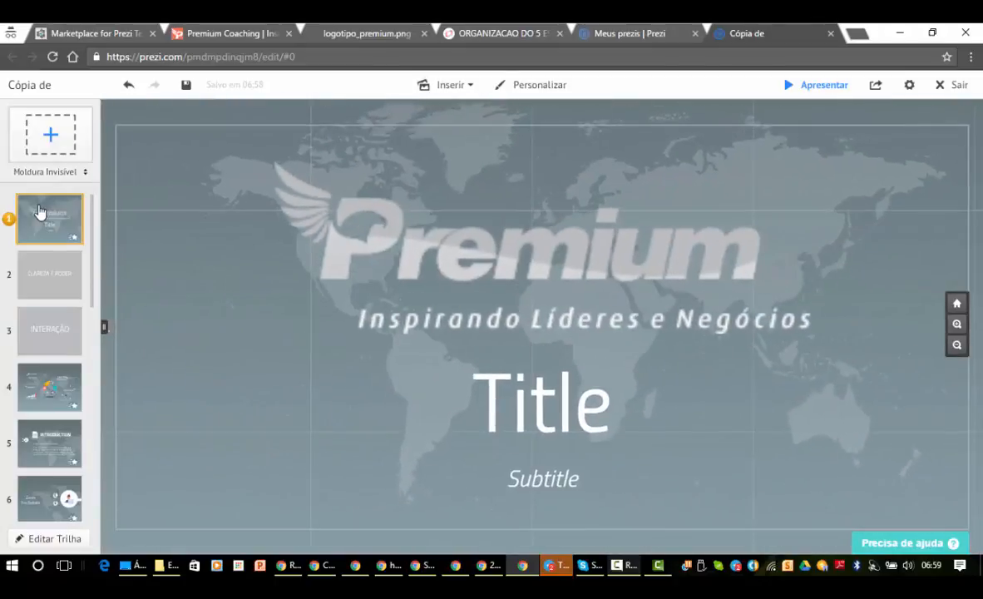
left_click(42, 275)
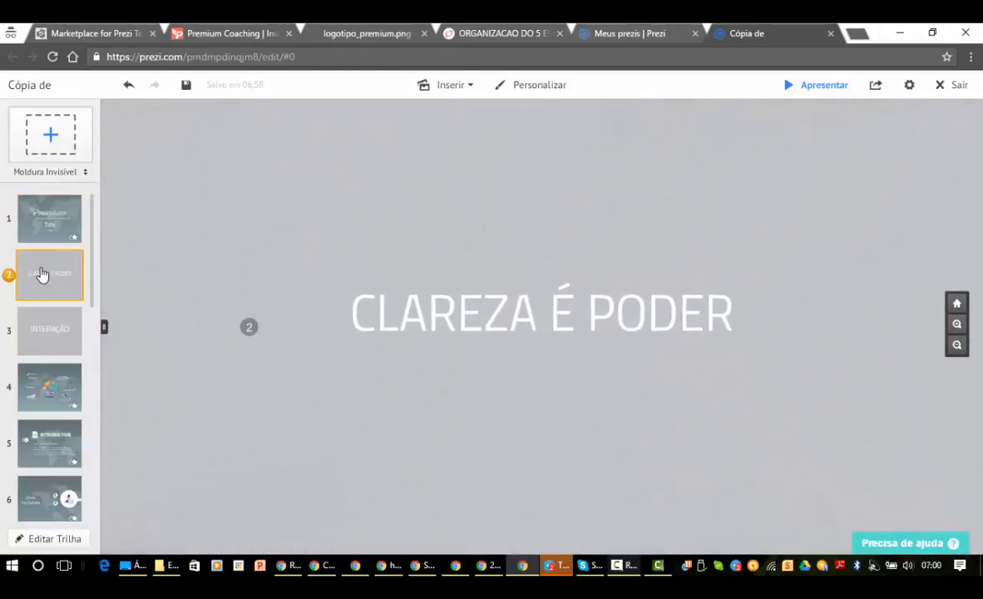
left_click(43, 327)
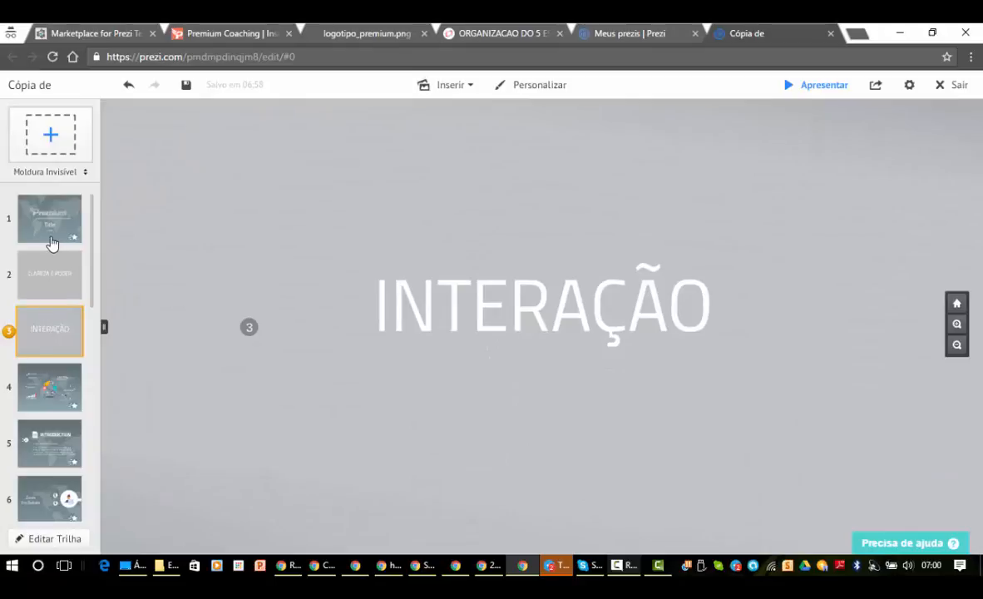
left_click(53, 389)
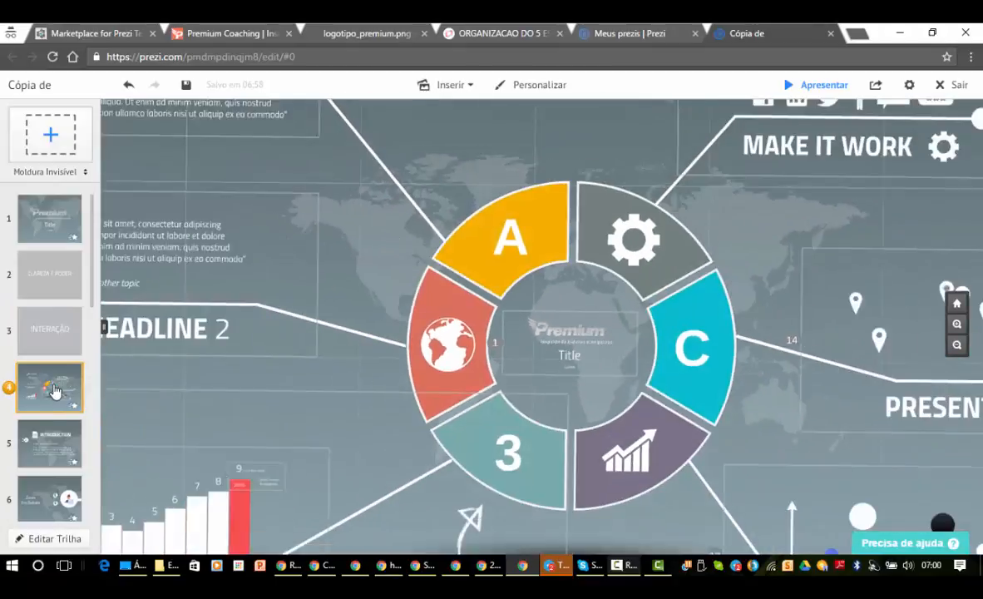
left_click(48, 438)
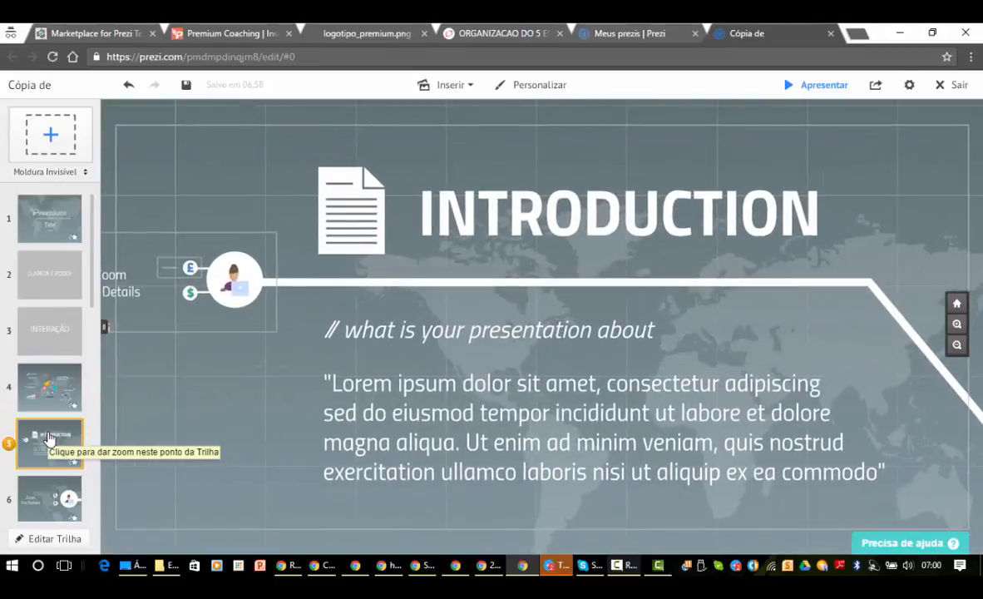
left_click(549, 214)
left_click(549, 218)
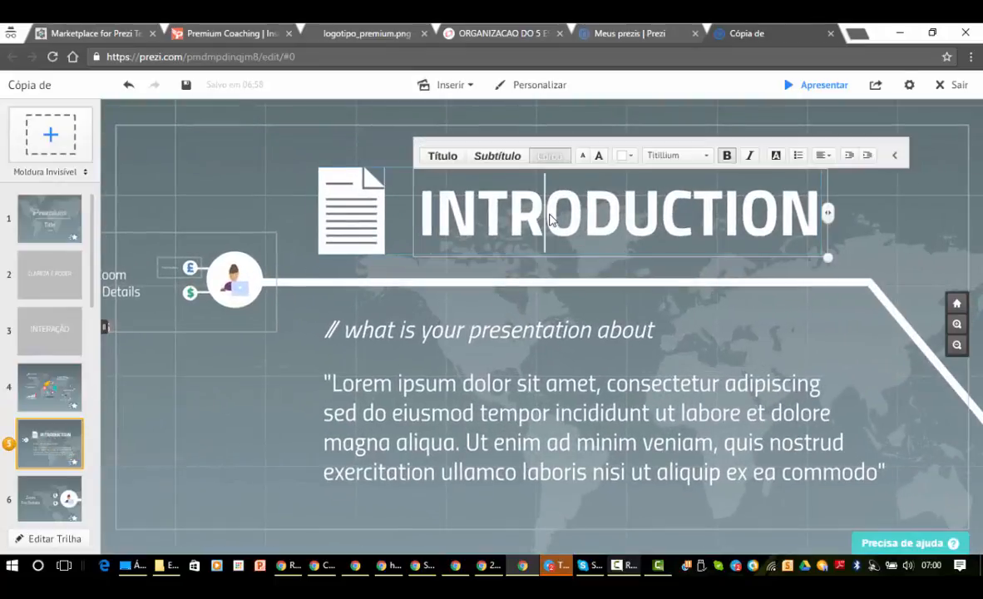
double_click(549, 218)
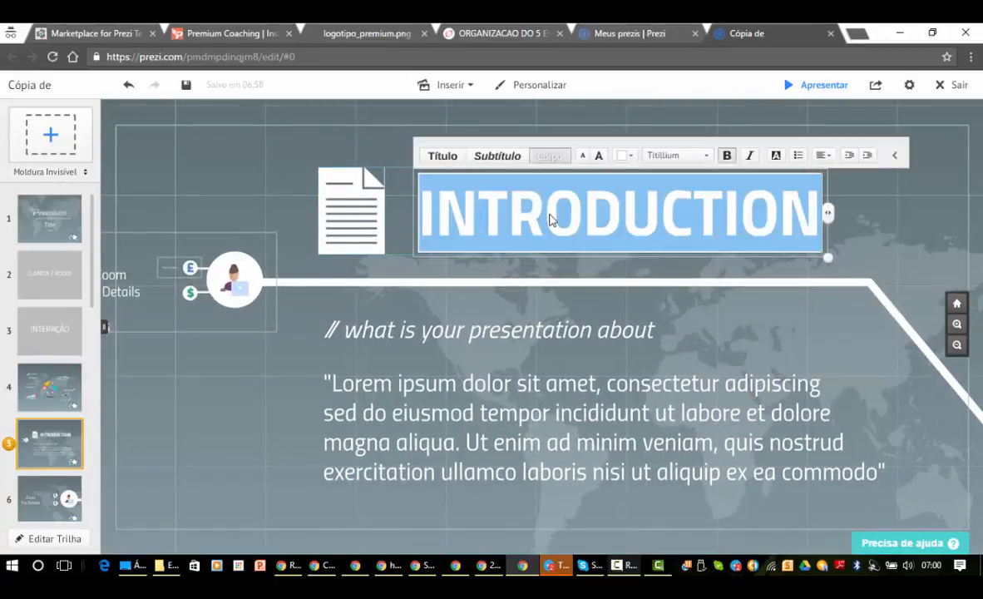
key("ctrl+v")
left_click(309, 197)
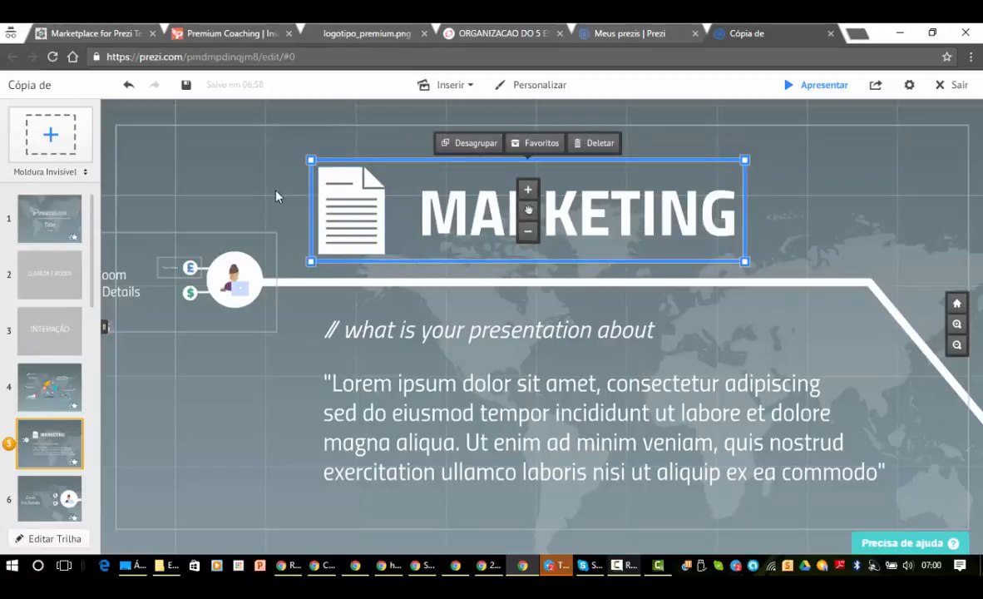
left_click(225, 186)
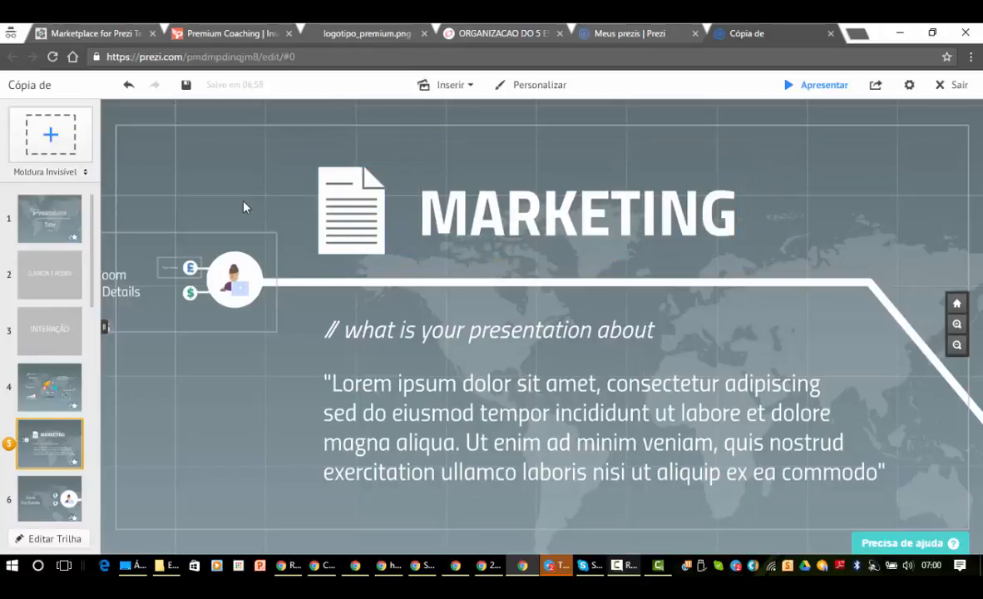
- Ungroup the document icon from the MARKETING heading and delete the icon
left_click(350, 214)
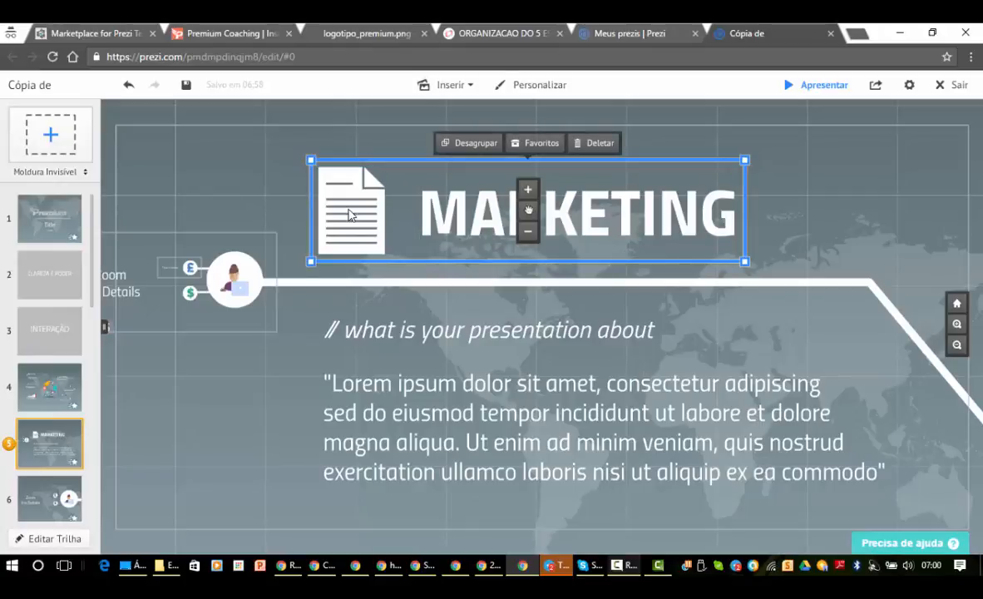
left_click(477, 150)
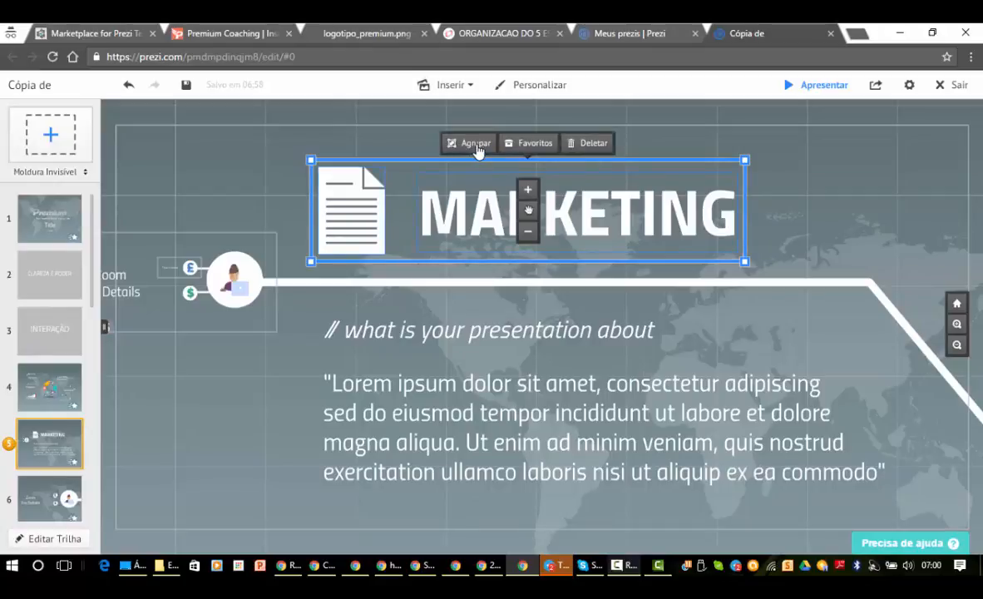
left_click(221, 186)
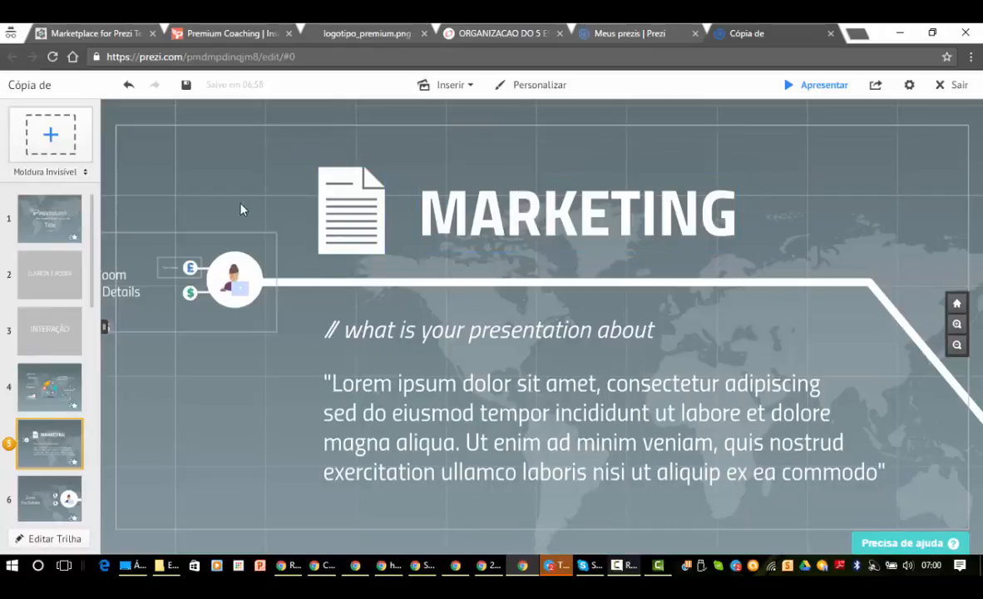
left_click(337, 214)
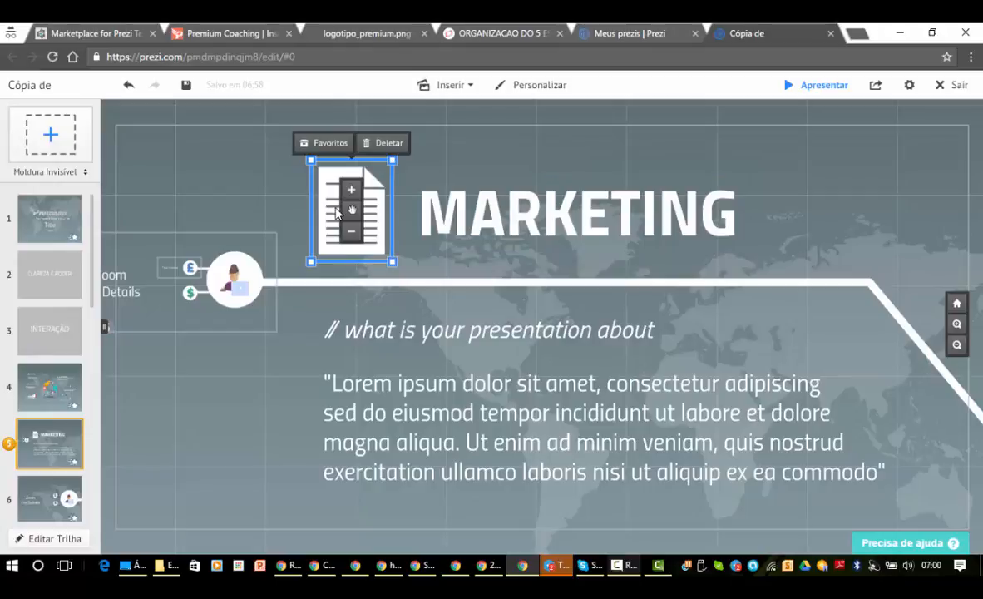
key("Delete")
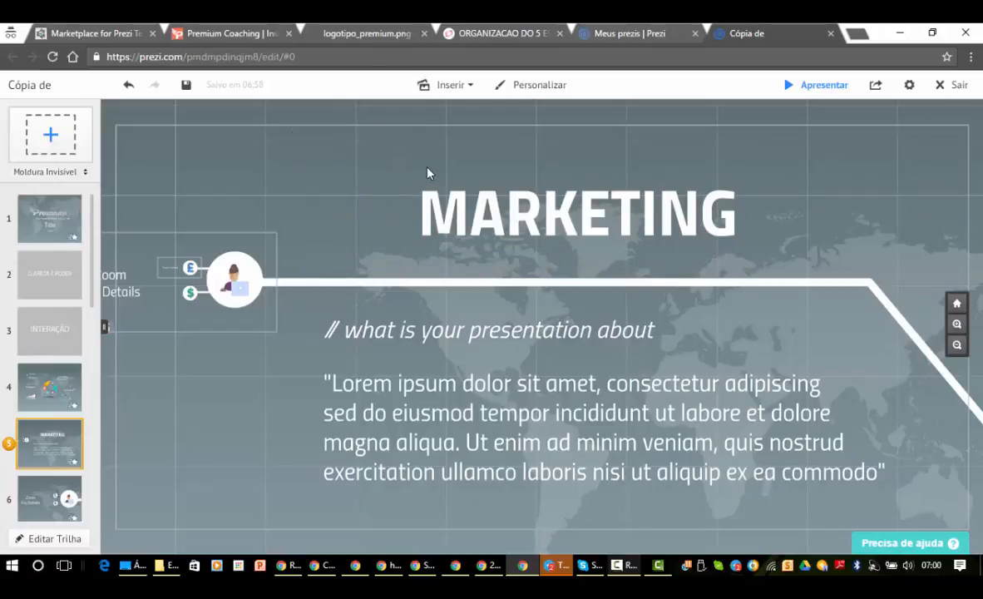
- Insert the light bulb symbol from the Para prezis escuros style beside the MARKETING heading and enlarge it to fill the icon's place
left_click(474, 90)
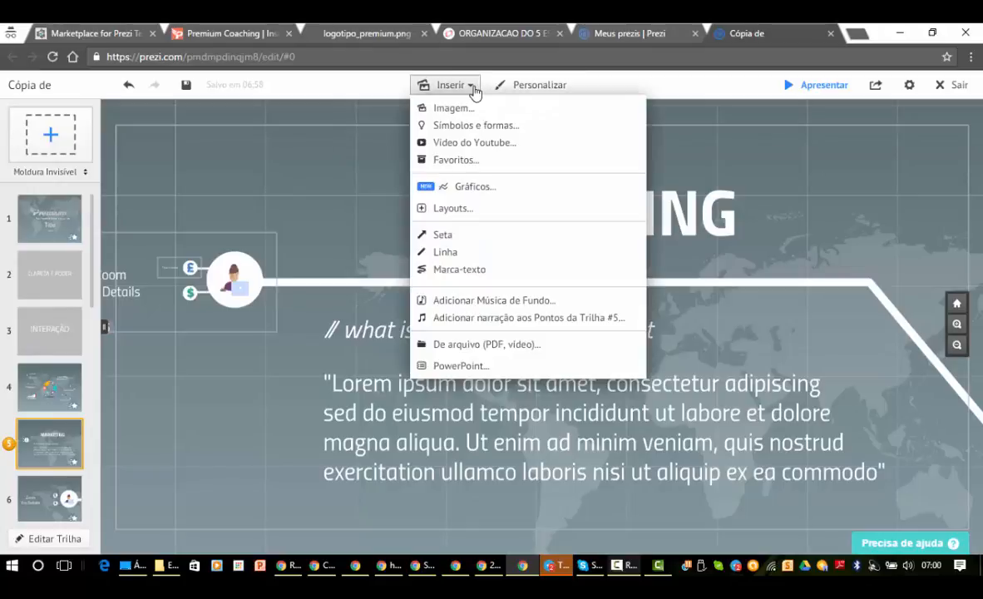
left_click(493, 130)
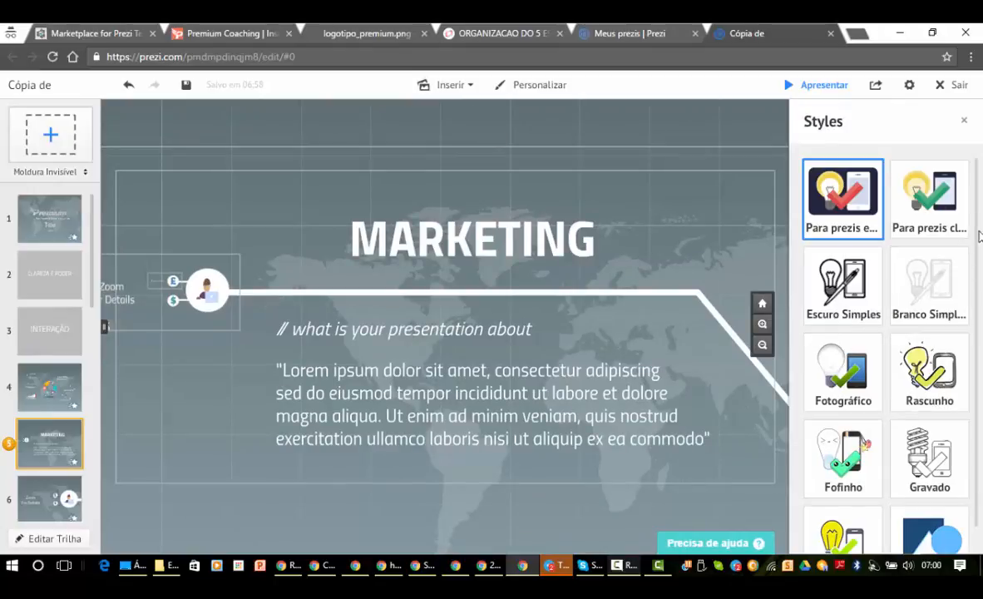
left_click(847, 219)
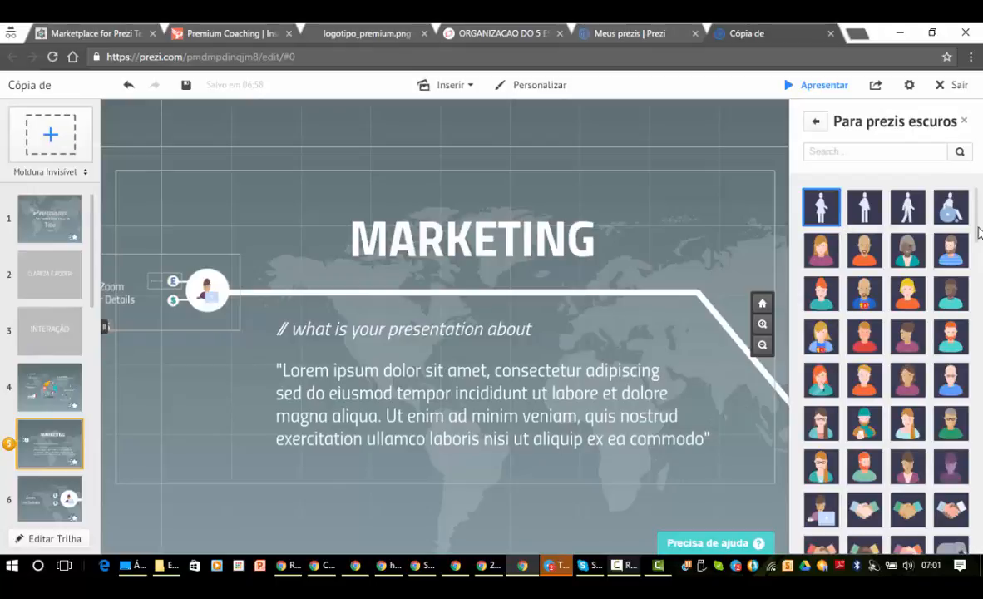
left_click_drag(979, 231, 980, 385)
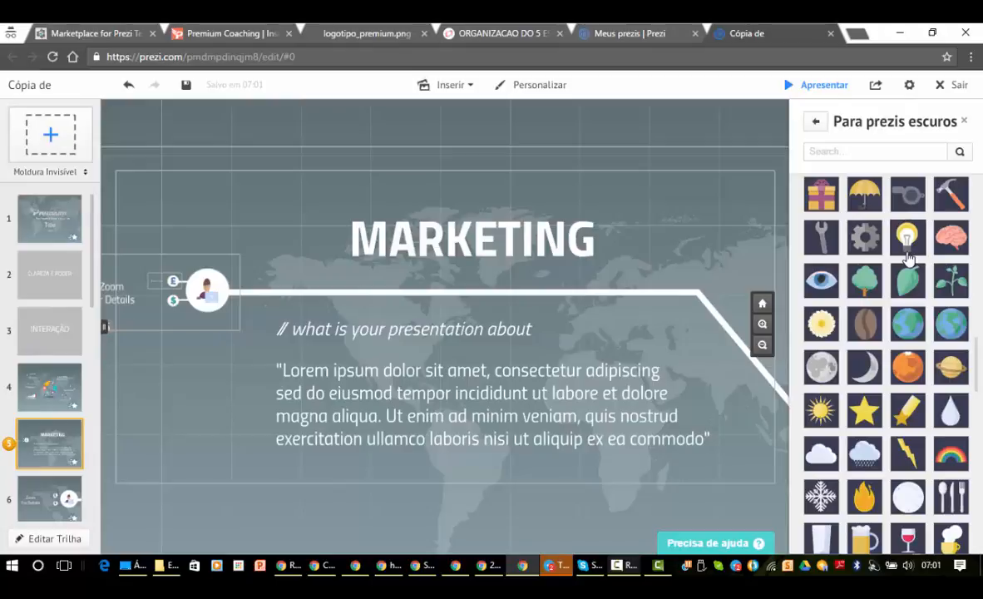
left_click_drag(907, 237, 291, 238)
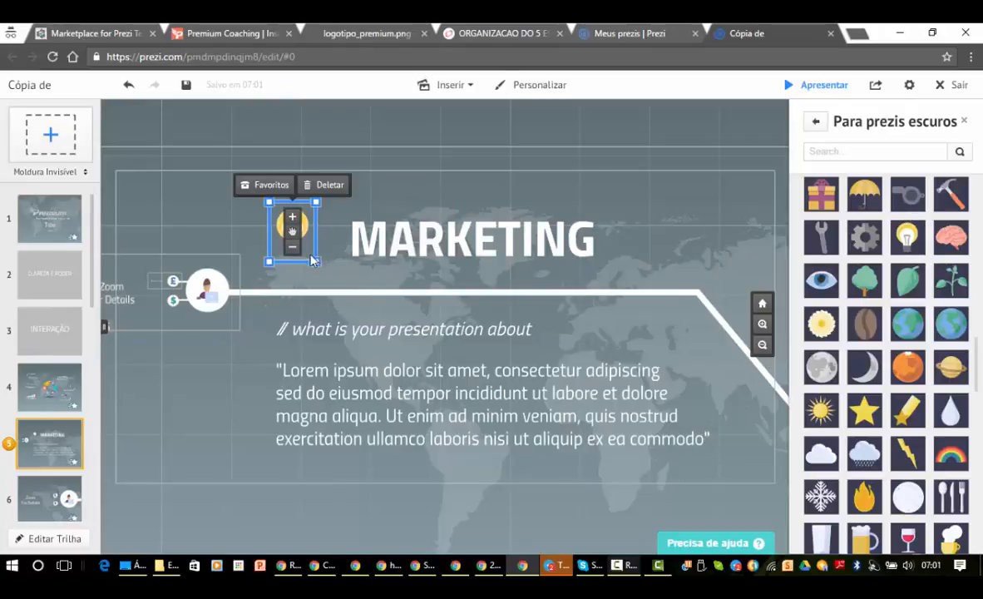
left_click_drag(321, 261, 337, 279)
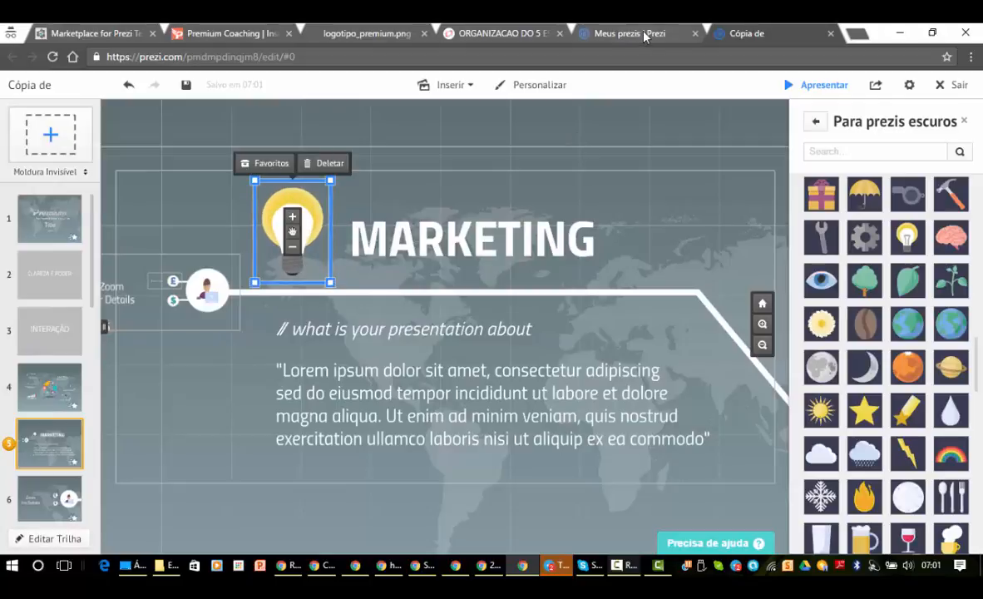
- Switch to MindMeister, review the MARKETING subtopics, select the full VEJA, NOSSO TEMA topic text, and return to the Prezi presentation
left_click(486, 37)
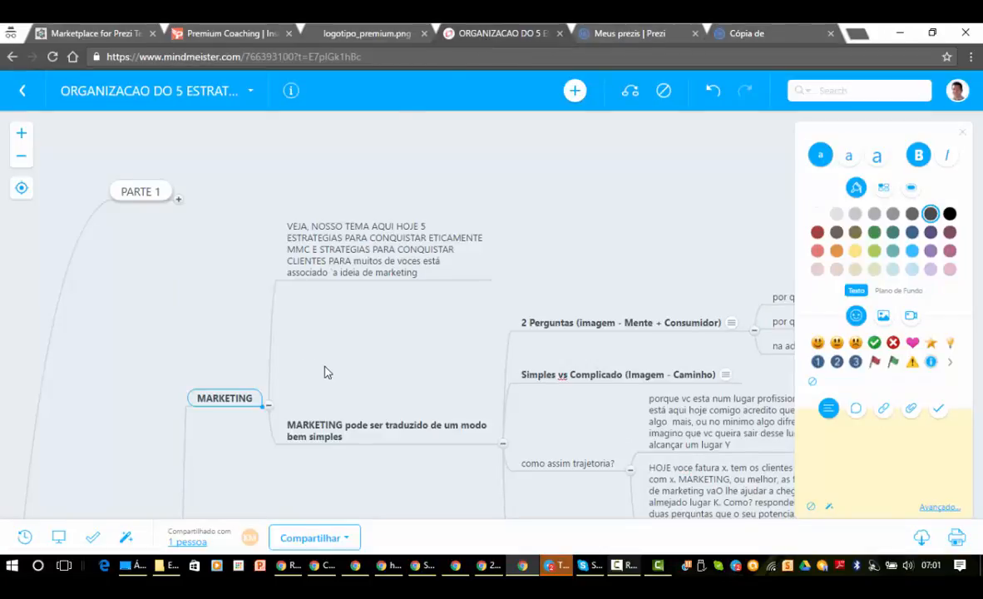
double_click(298, 340)
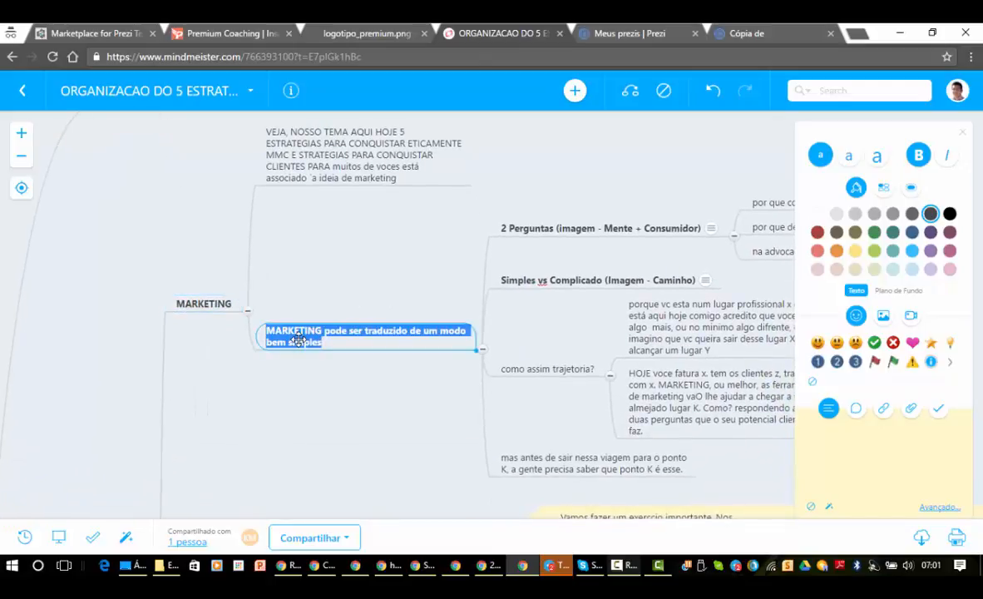
left_click(223, 353)
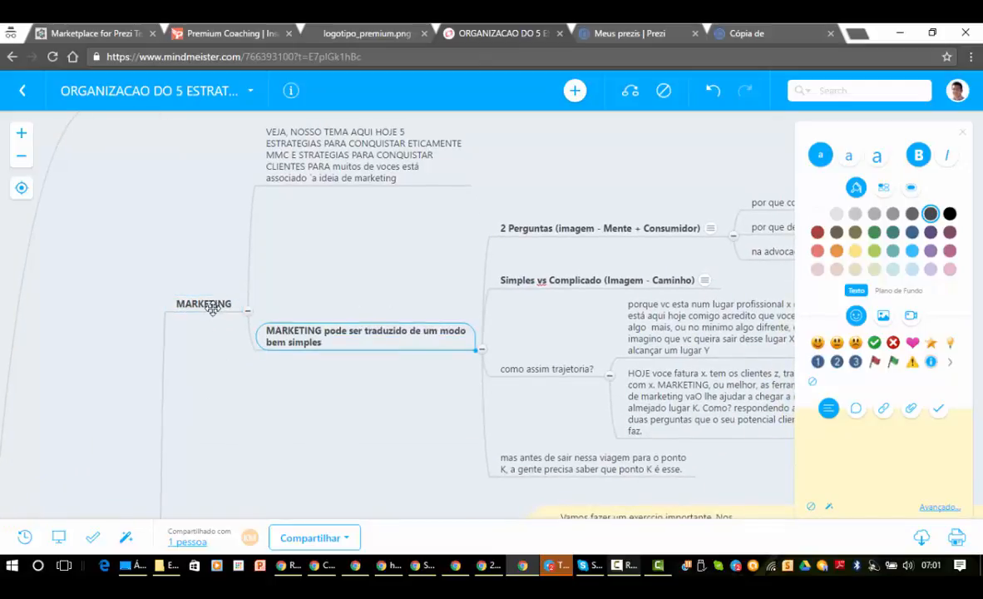
left_click(321, 166)
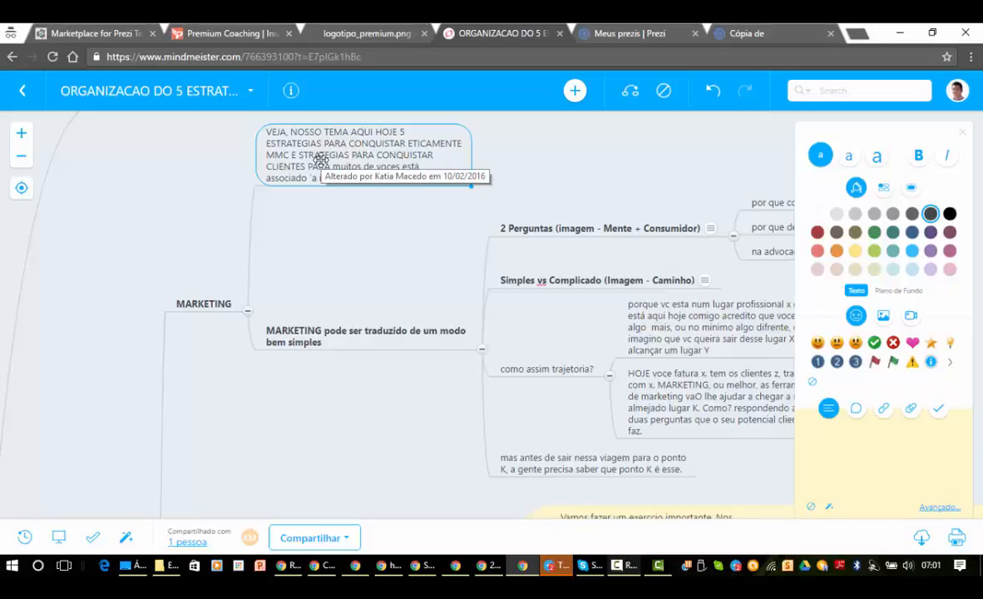
double_click(321, 160)
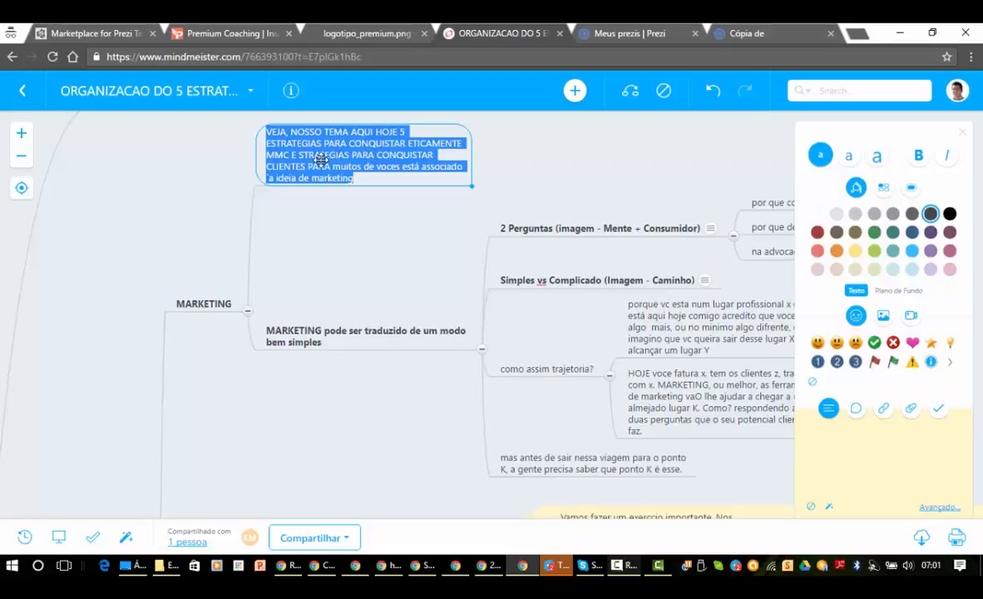
left_click(329, 207)
double_click(340, 166)
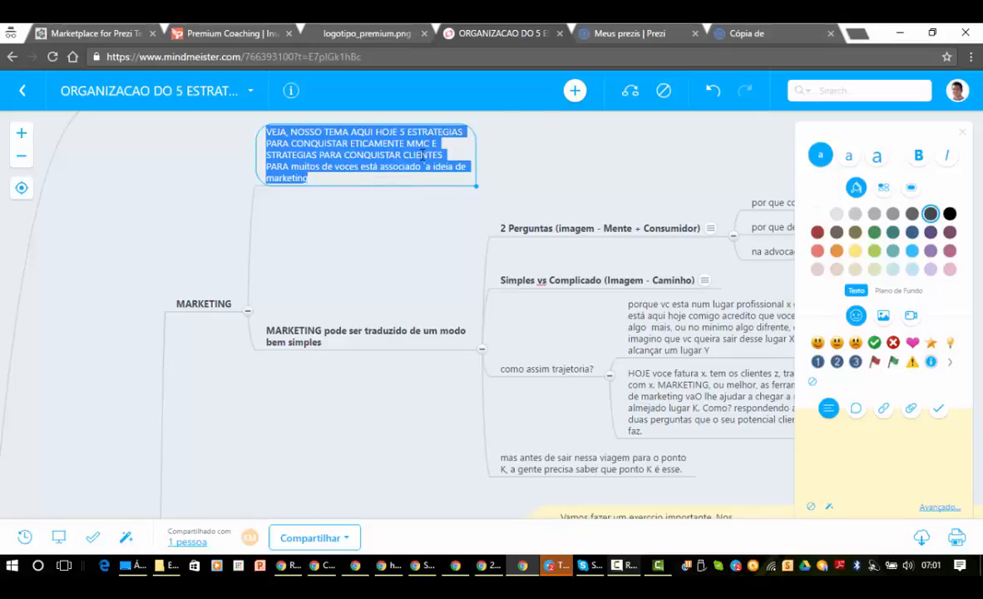
left_click(755, 39)
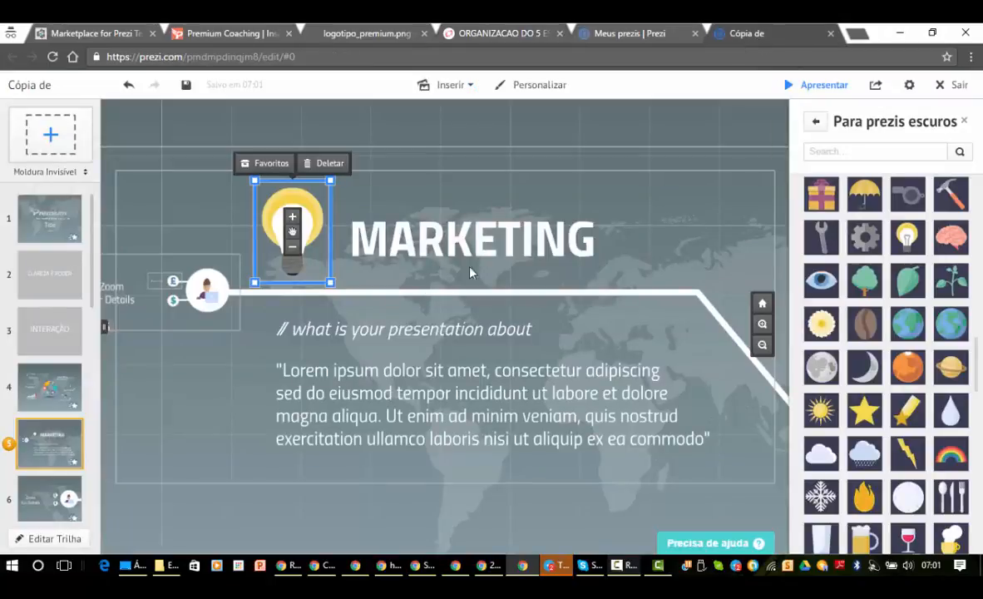
- Close the symbol library, go to the overview at path stop 4, and start an empty text box above the MARKETING frame
left_click(966, 125)
left_click(865, 291)
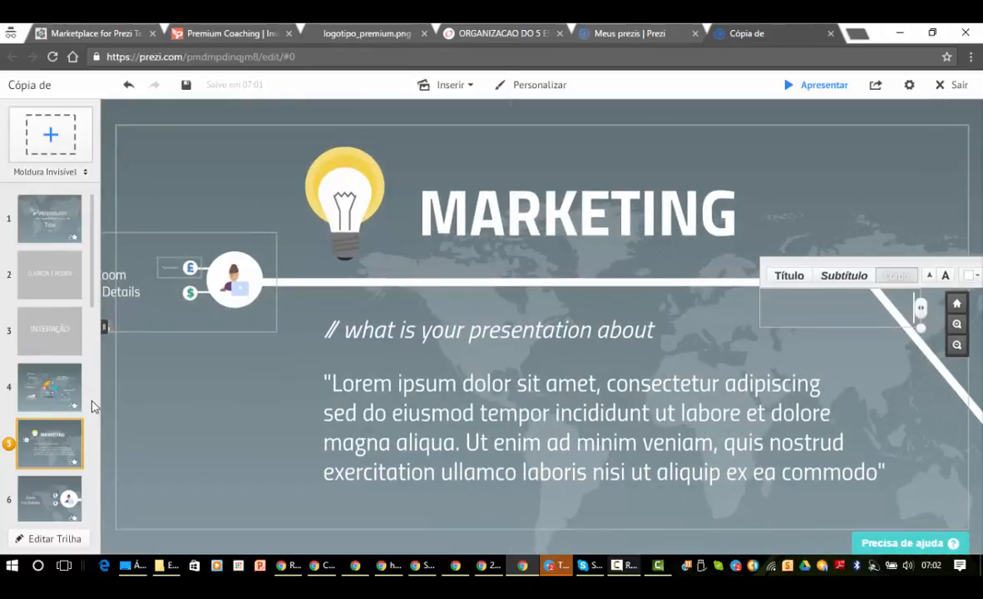
left_click(69, 403)
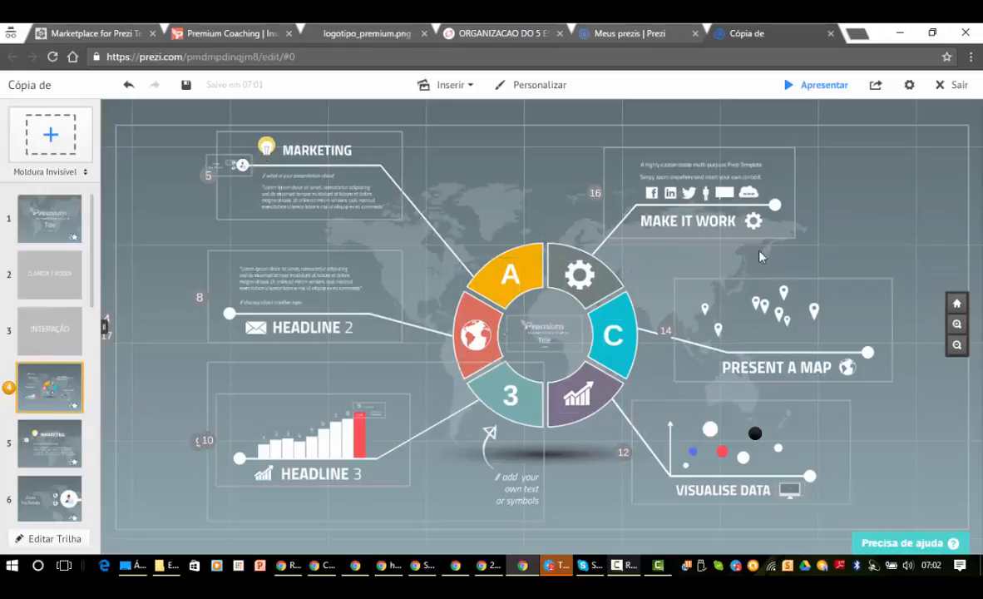
scroll(794, 266, "down", 3)
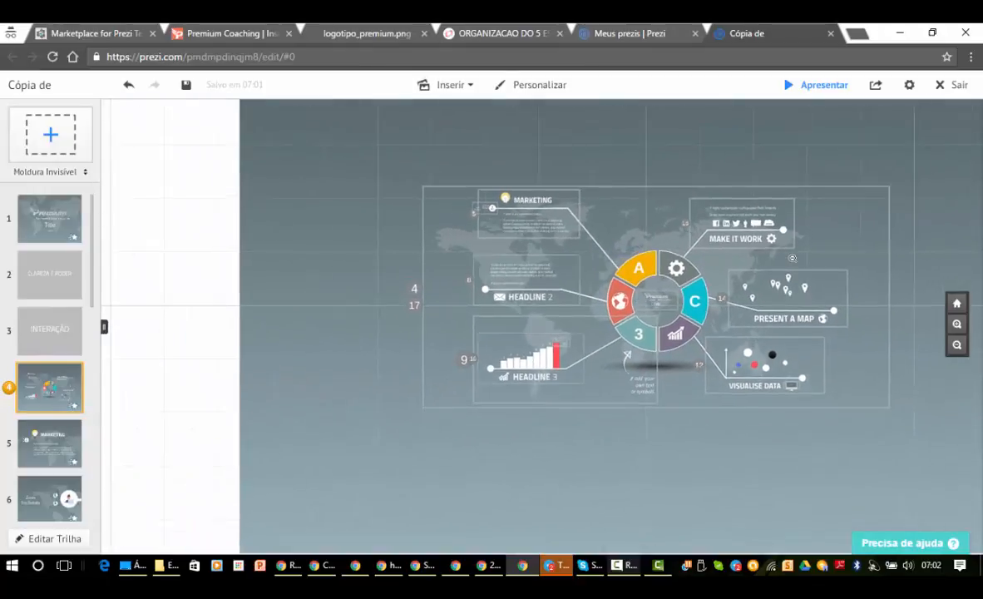
left_click_drag(950, 275, 757, 268)
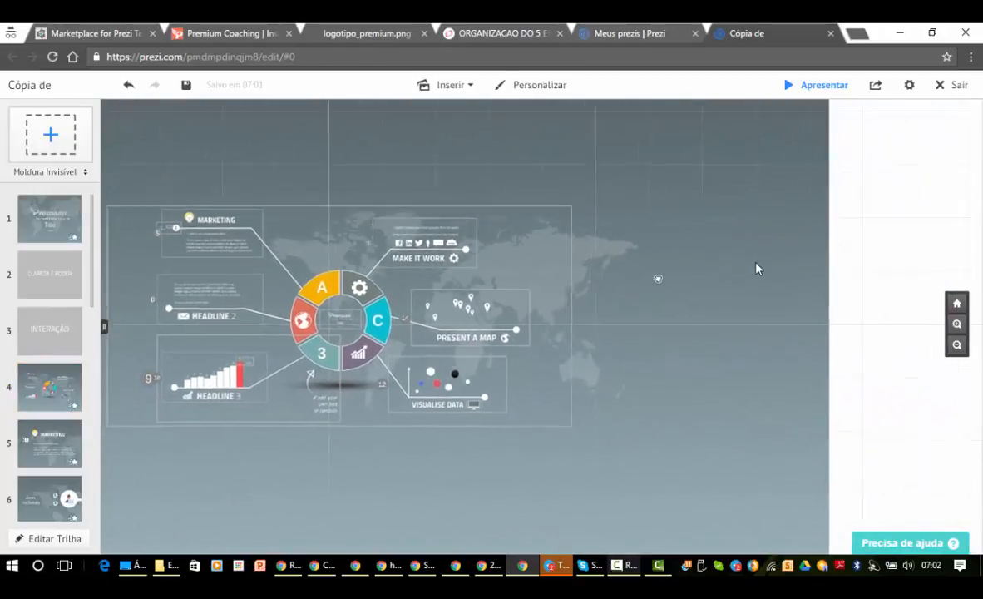
scroll(757, 267, "up", 3)
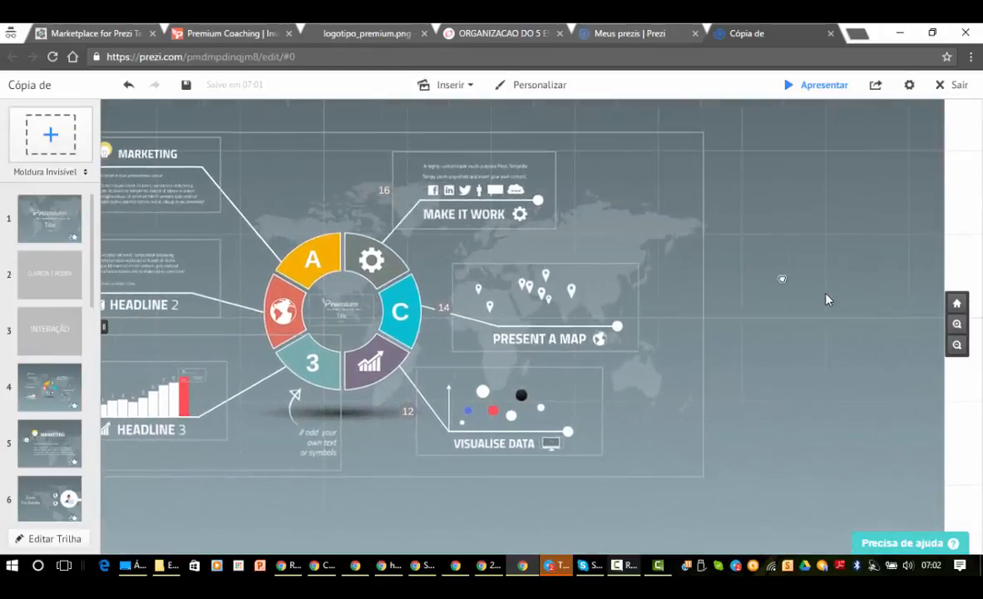
left_click_drag(837, 305, 912, 351)
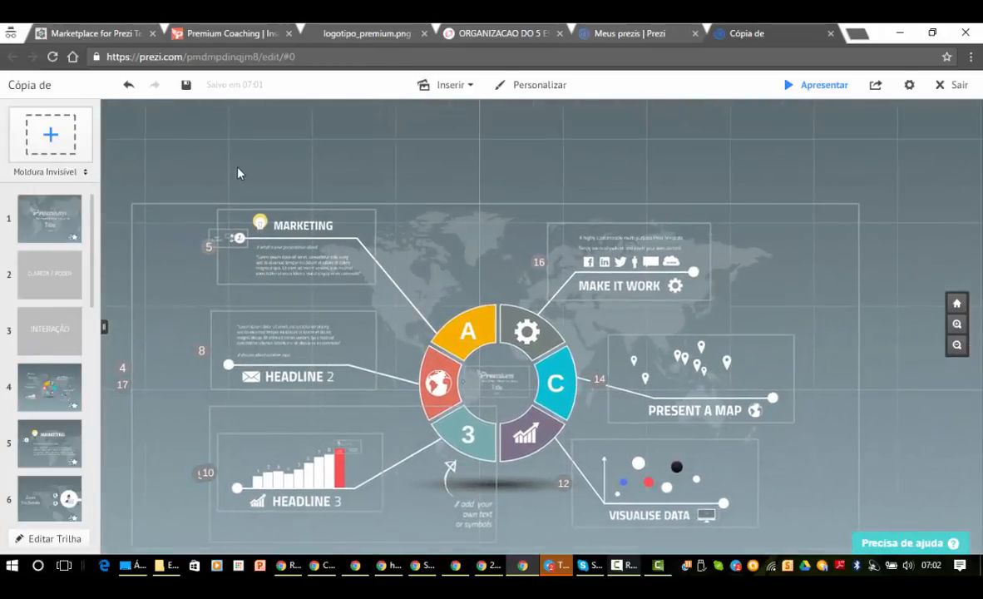
double_click(219, 156)
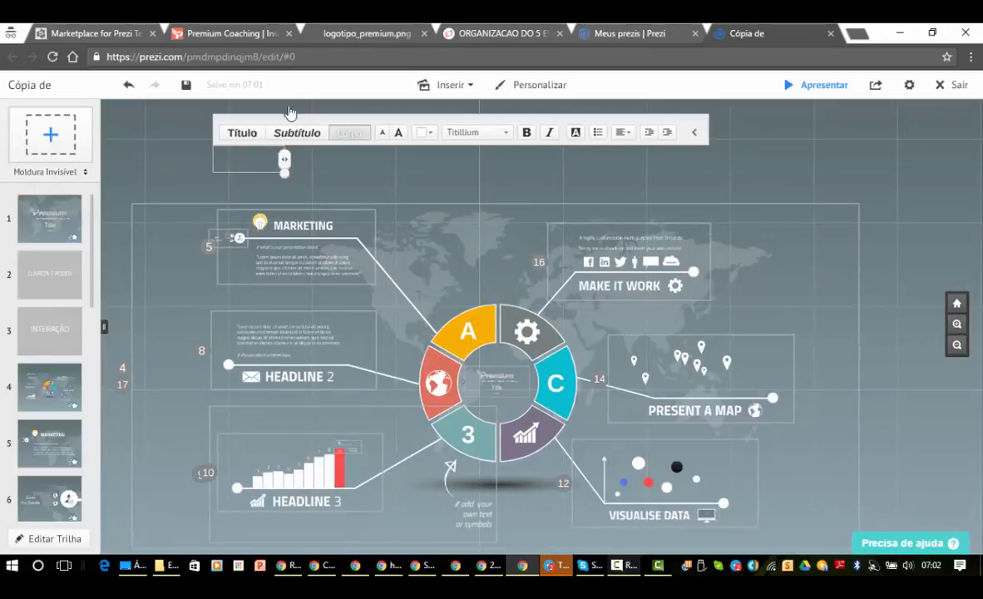
- Switch to MindMeister and copy the full text of the VEJA, NOSSO TEMA topic into that topic's note
left_click(498, 34)
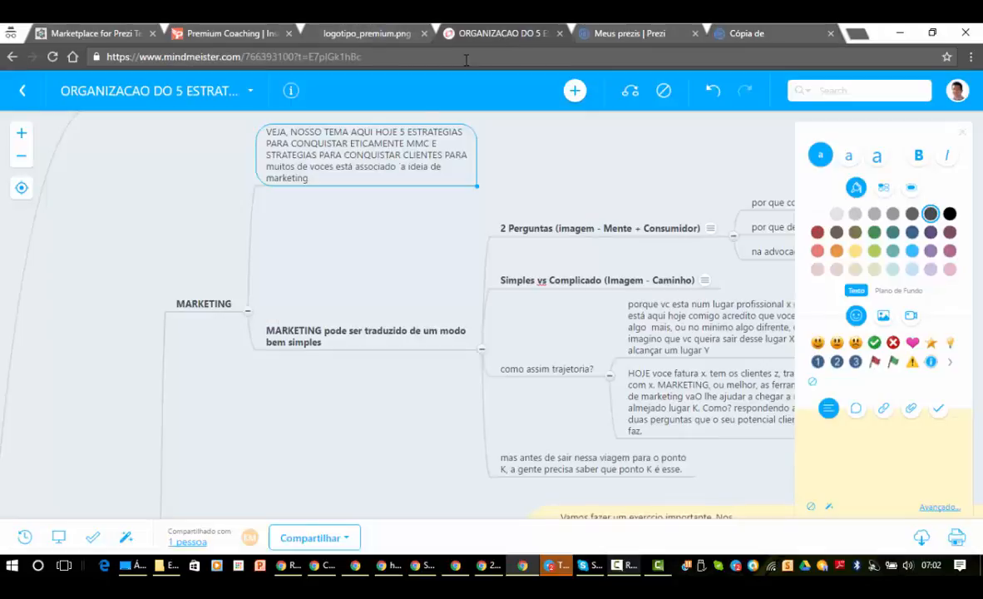
double_click(309, 180)
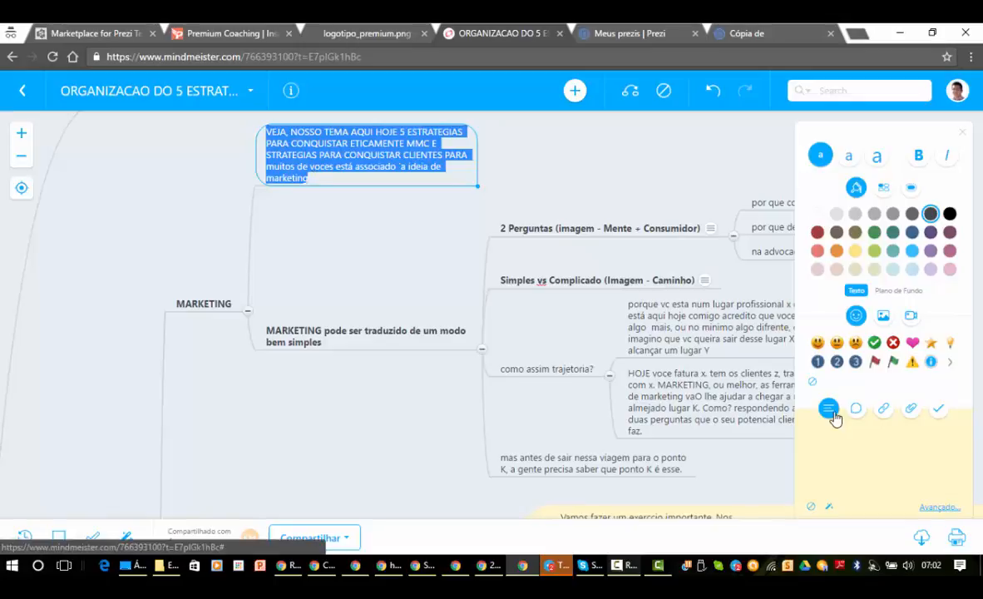
left_click(836, 451)
type("VEJA, NOSSO TEMA AQUI HOJE 5 ESTRATEGIAS PARA CONQUISTAR ETICAMENTE MMC E STRATEGIAS PARA CONQUISTAR CLIENTES PARA muitos de voces está associado ´a ideia de marketing")
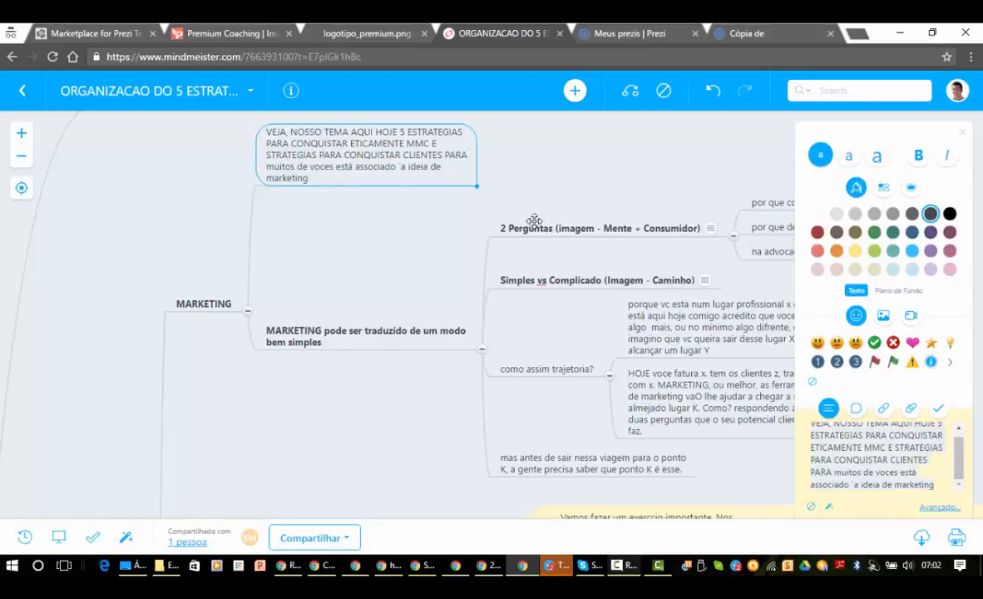
- Shorten the VEJA, NOSSO TEMA topic's text to 5 ESTRATEGIAS by deleting the words before and after it
left_click(398, 131)
left_click(399, 131)
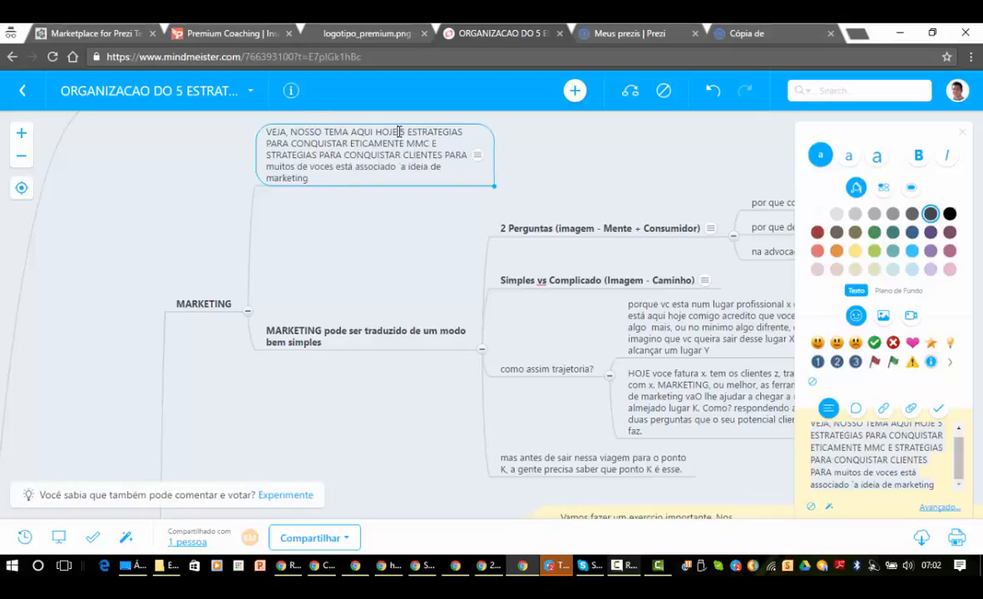
key("shift+Home")
key("BackSpace")
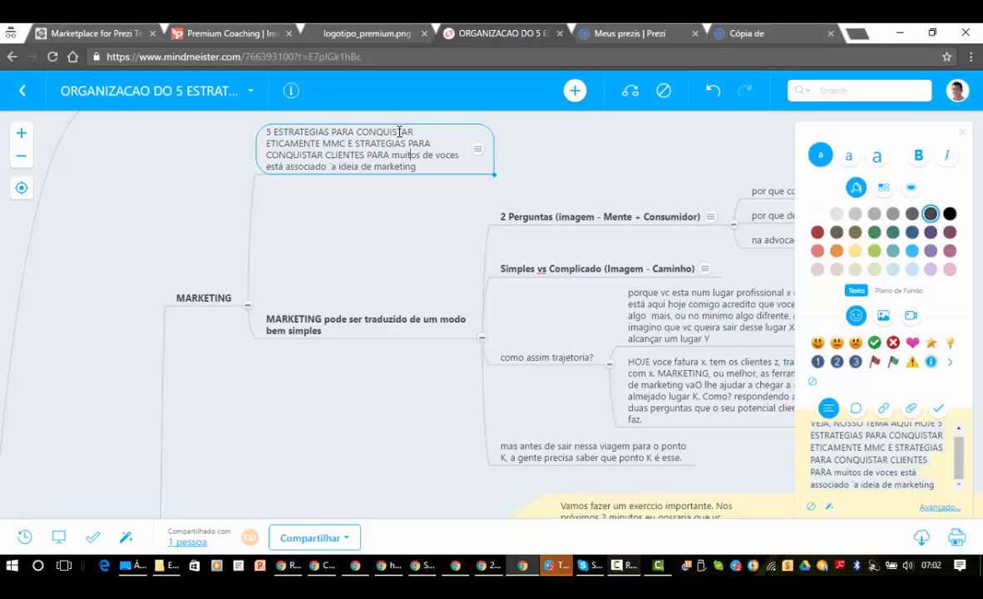
key("ctrl+shift+End")
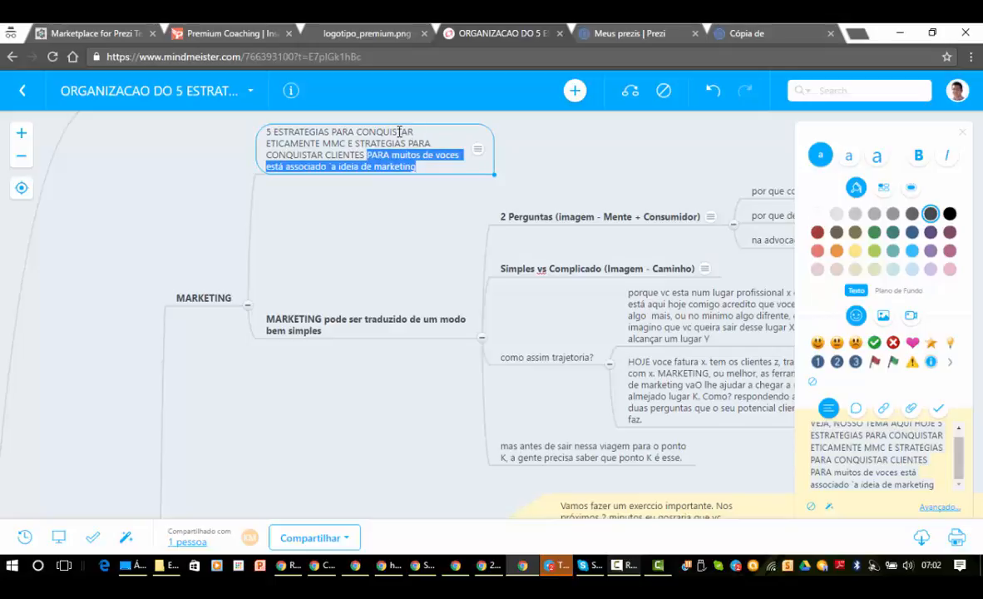
key("BackSpace")
key("ctrl+shift+Left")
key("ctrl+shift+Left")
key("ctrl+shift+Left")
key("ctrl+shift+Left")
key("ctrl+shift+Left")
key("ctrl+shift+Left")
key("ctrl+shift+Left")
key("ctrl+shift+Left")
key("ctrl+shift+Left")
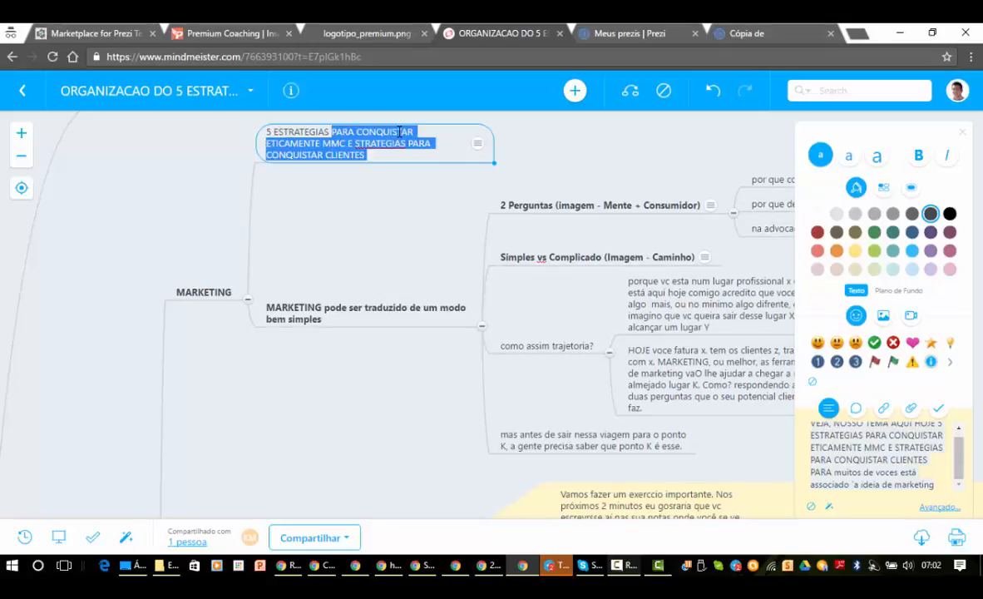
key("BackSpace")
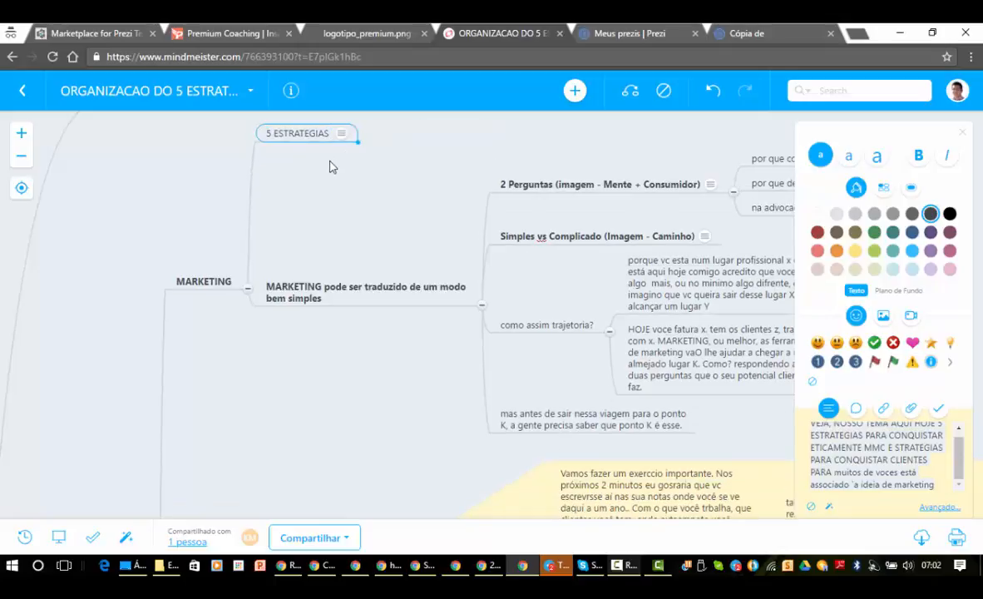
- Copy the text of the 5 ESTRATEGIAS topic and switch back to the Prezi presentation
double_click(300, 154)
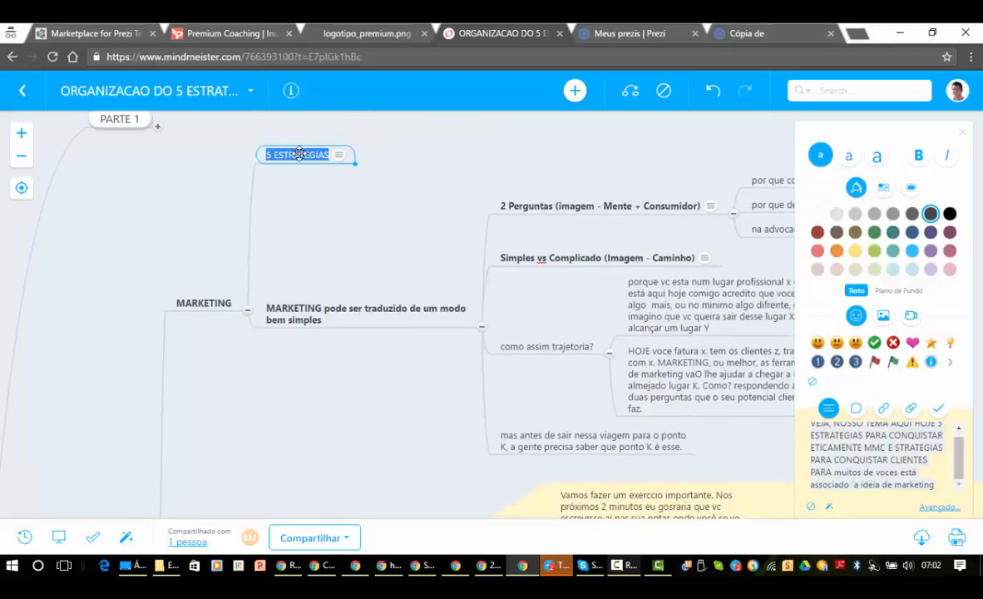
left_click(258, 190)
double_click(260, 154)
left_click(374, 232)
left_click(760, 38)
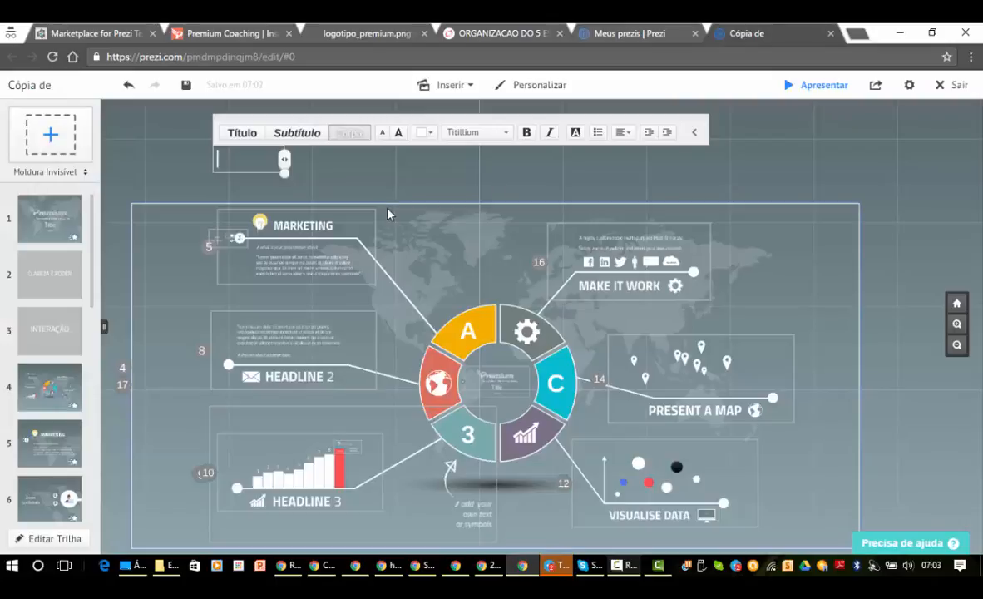
- Enter "5 Estratégias" in the empty text box above MARKETING, enlarge it to heading size and apply the Título style
type("5 Estratégias")
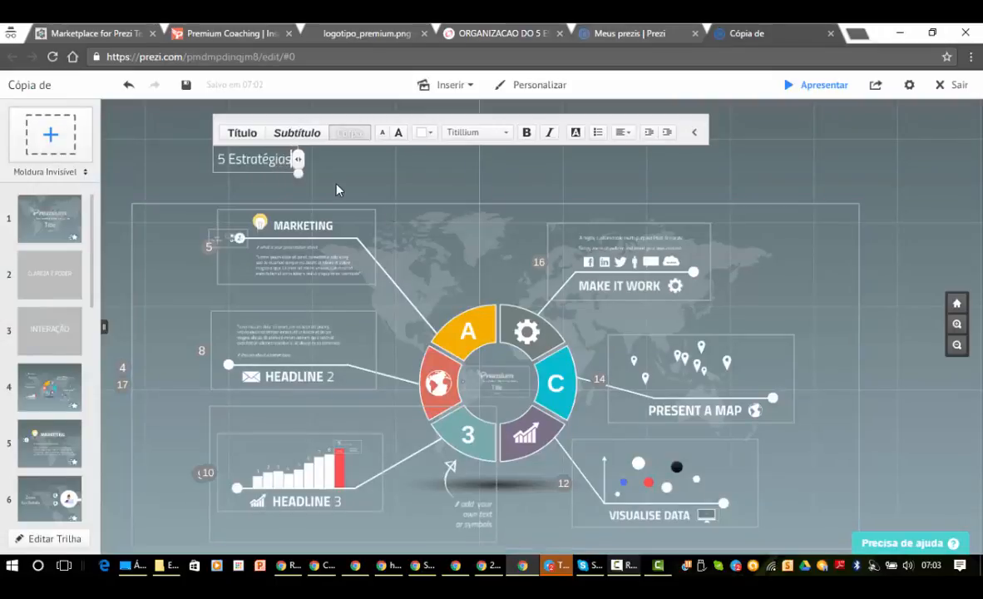
left_click_drag(299, 173, 540, 233)
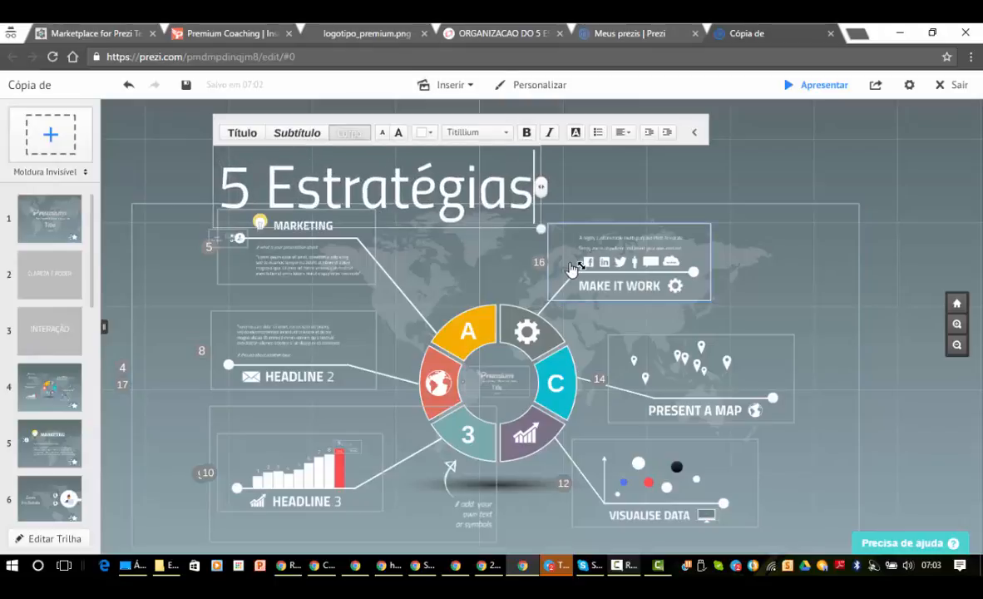
left_click(242, 132)
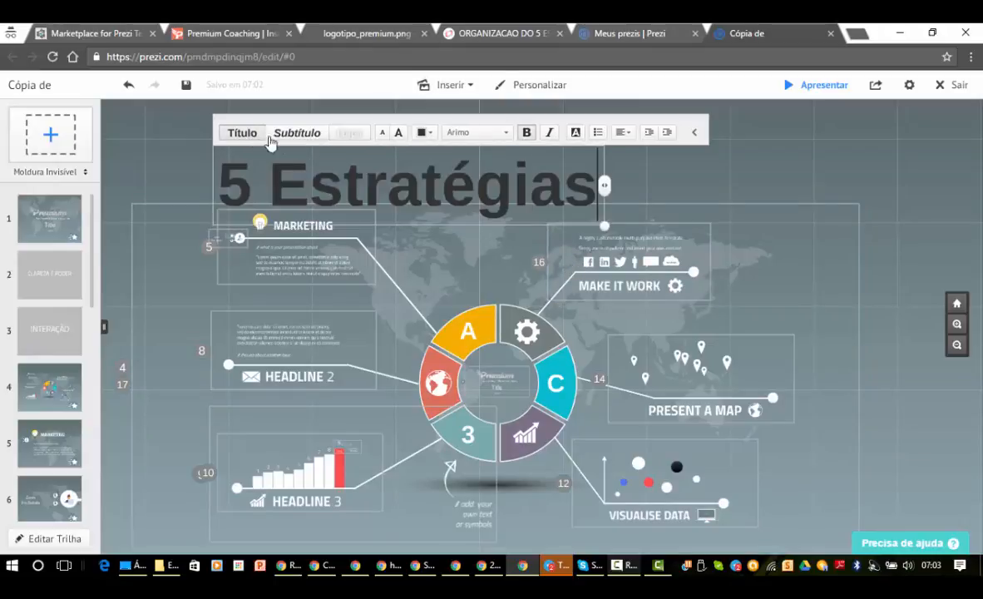
- Color the 5 Estratégias heading white and move it clear above the overview frame, roughly centred
left_click(424, 131)
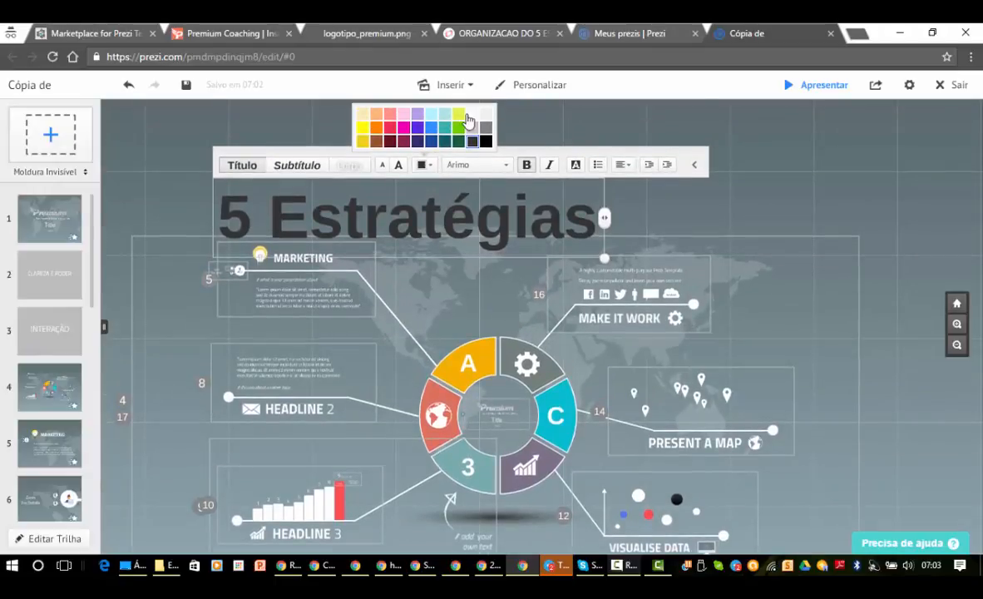
left_click(473, 118)
left_click(685, 189)
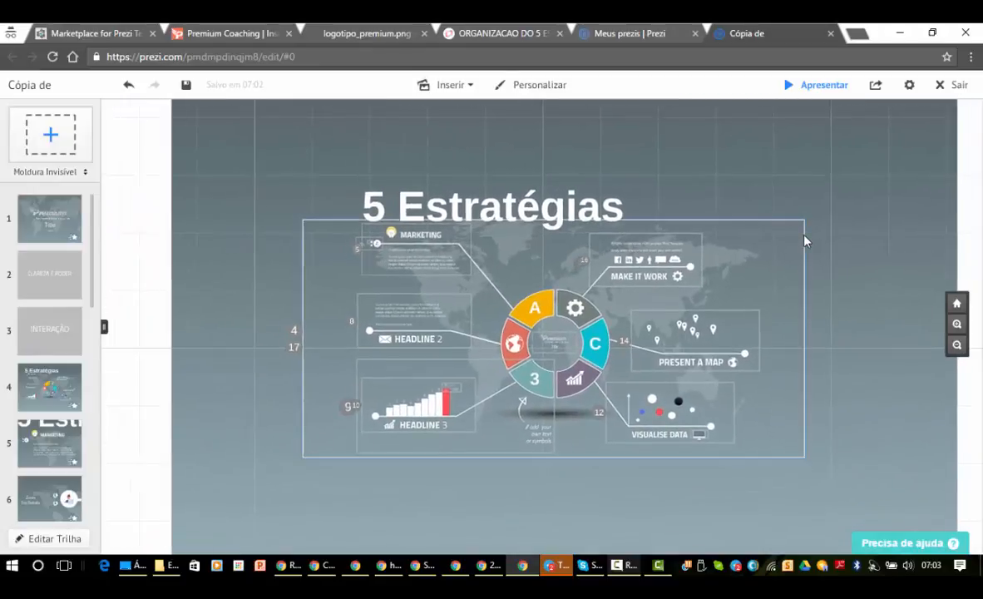
left_click_drag(591, 215, 638, 193)
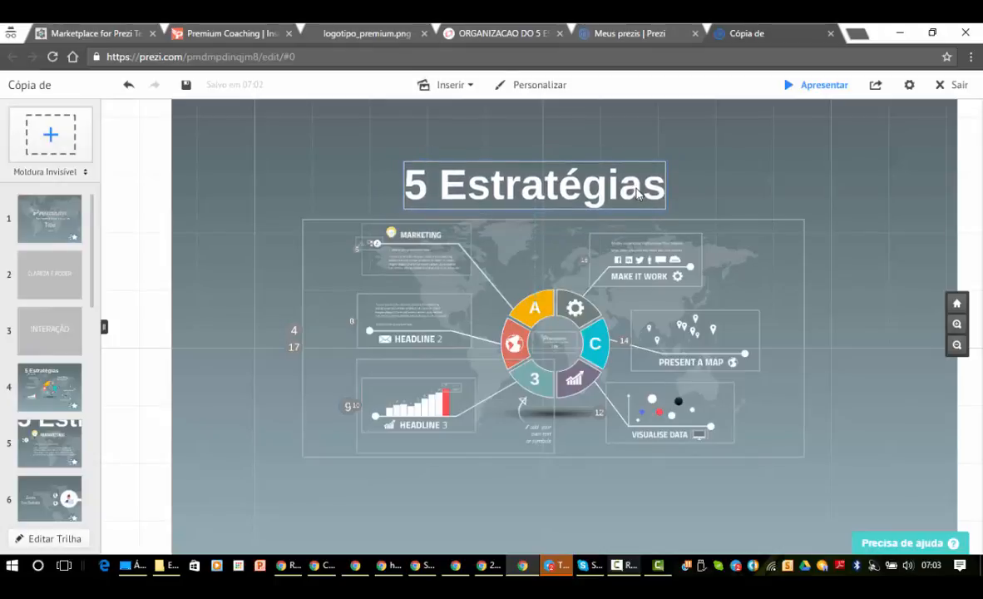
- Select the overview frame and open the screen aspect ratio settings
left_click(805, 253)
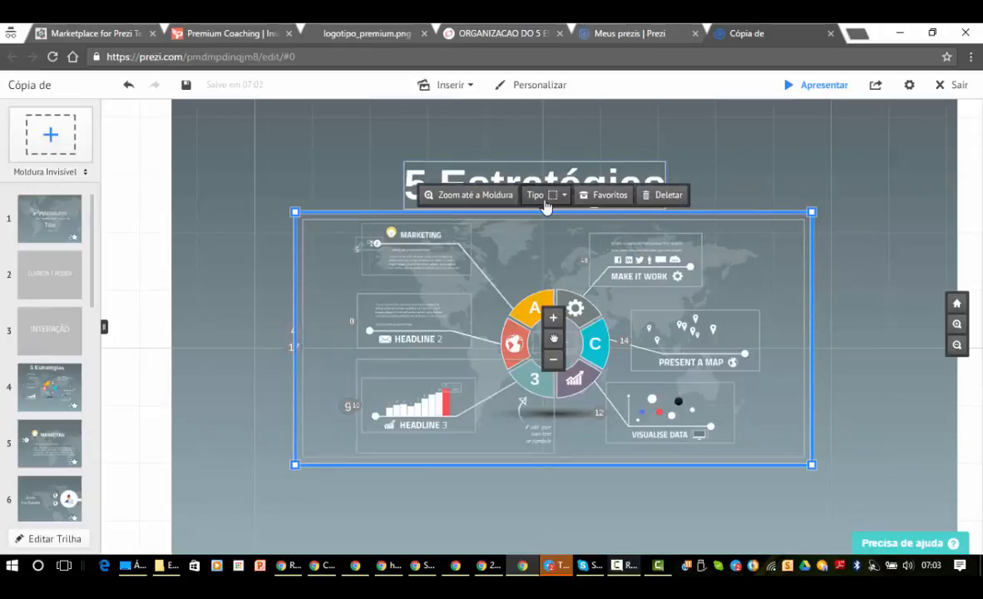
left_click(912, 87)
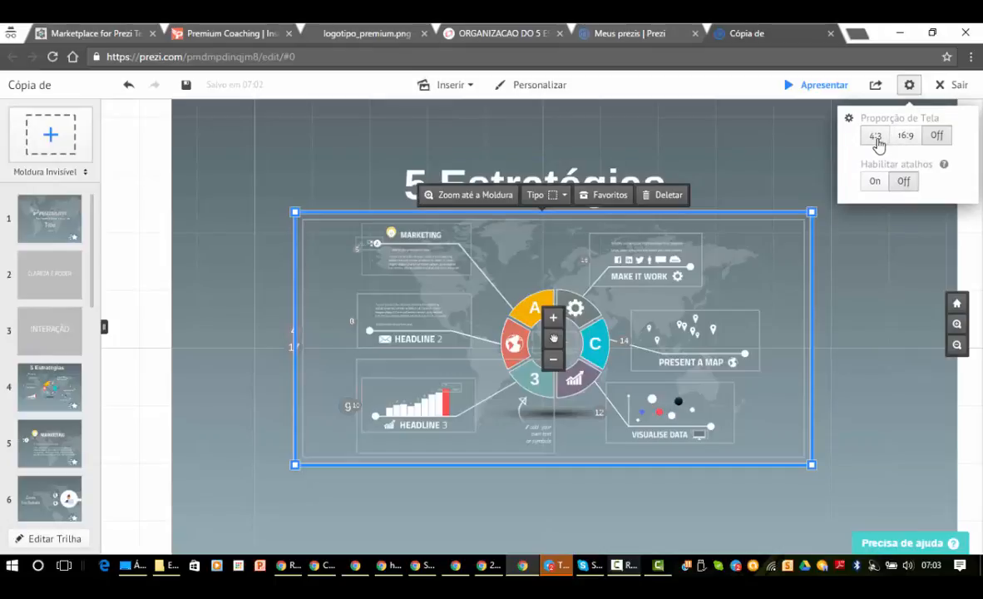
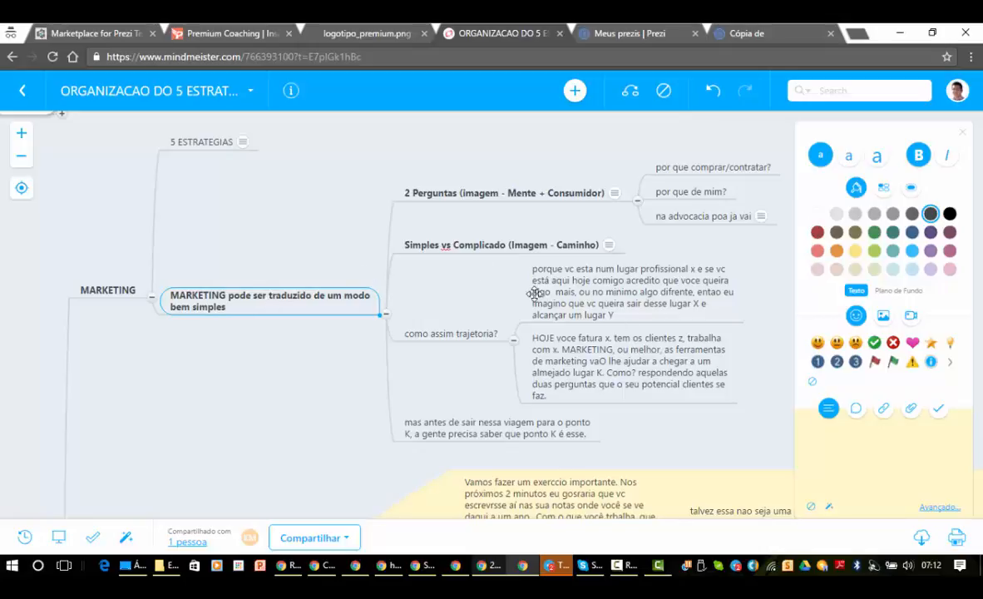
- Copy "pode ser traduzido de um modo bem simples" from the MARKETING subtopic in the mind map and switch back to Prezi
left_click(511, 193)
left_click(509, 194)
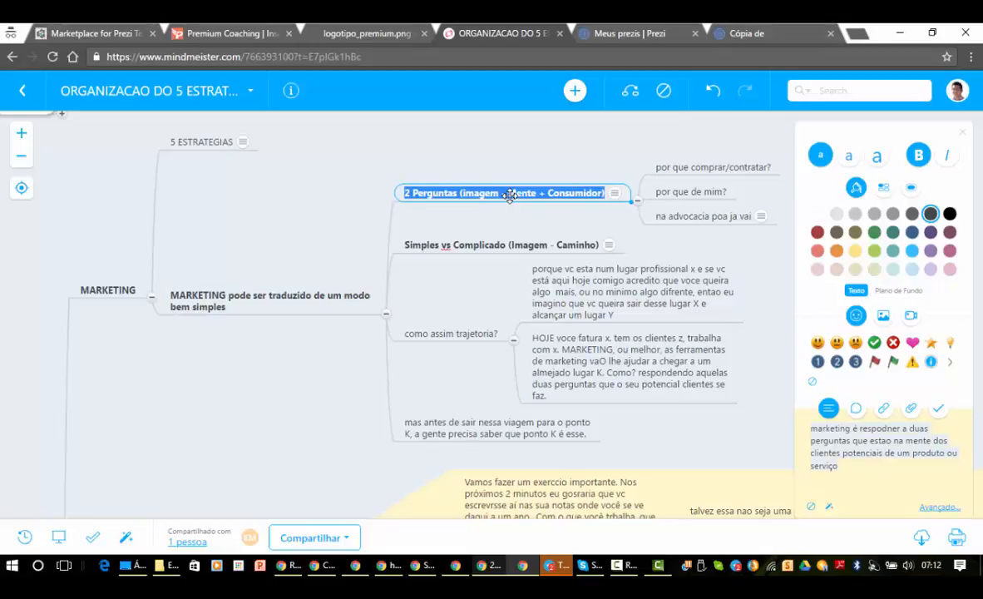
double_click(298, 297)
left_click(287, 296)
double_click(261, 296)
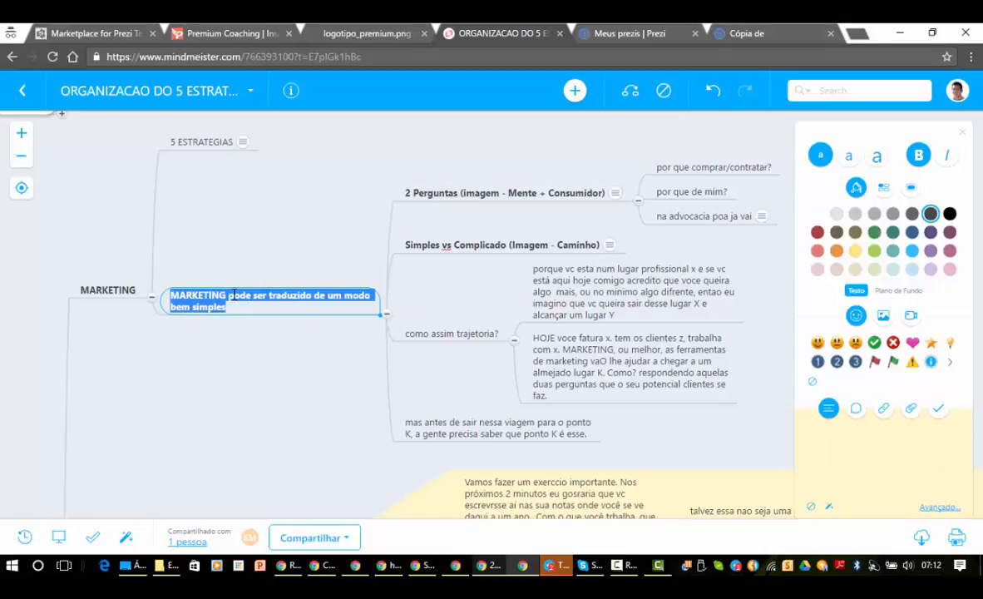
left_click_drag(230, 296, 241, 308)
key("ctrl+c")
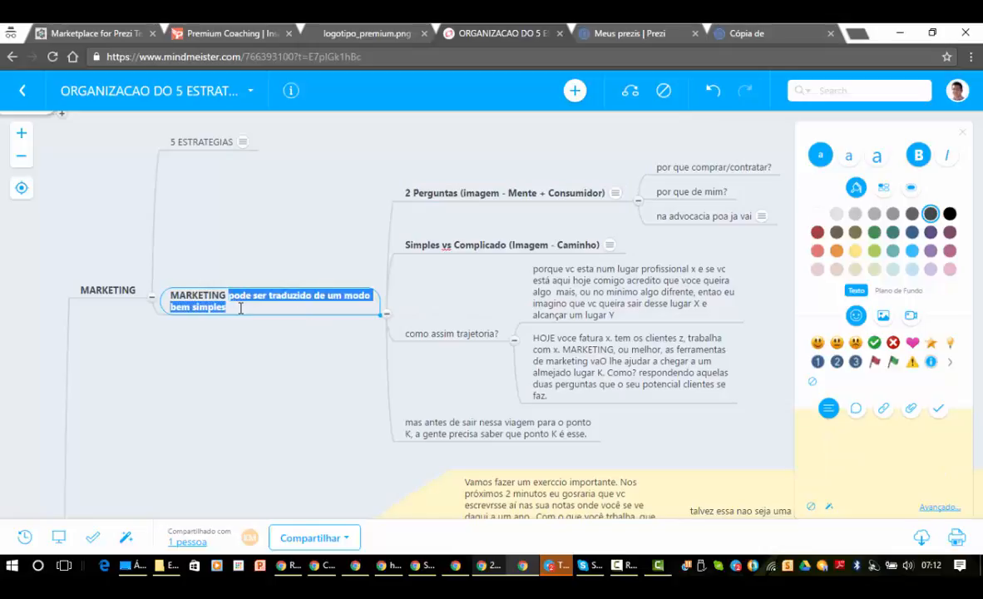
left_click(744, 33)
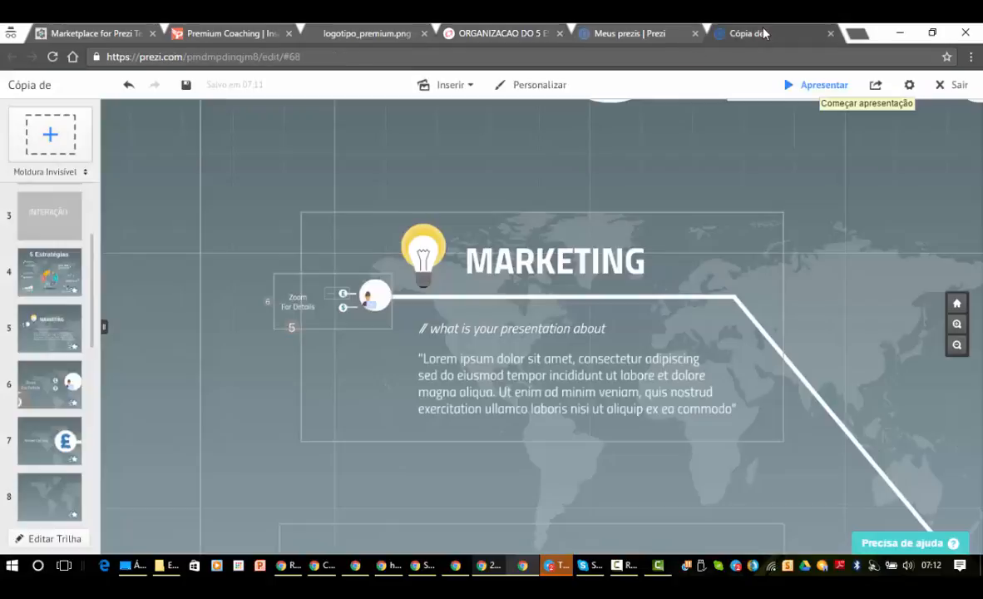
- Delete the MARKETING frame's subtitle and replace its placeholder paragraph with "Pode ser traduzido de um modo bem simples", enlarged to two lines
left_click(502, 332)
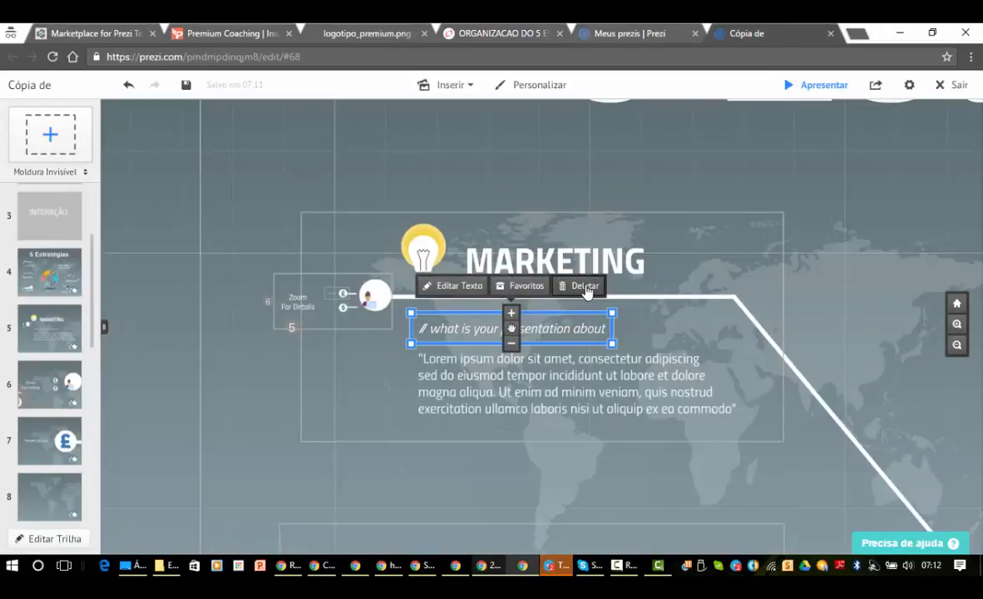
left_click(586, 287)
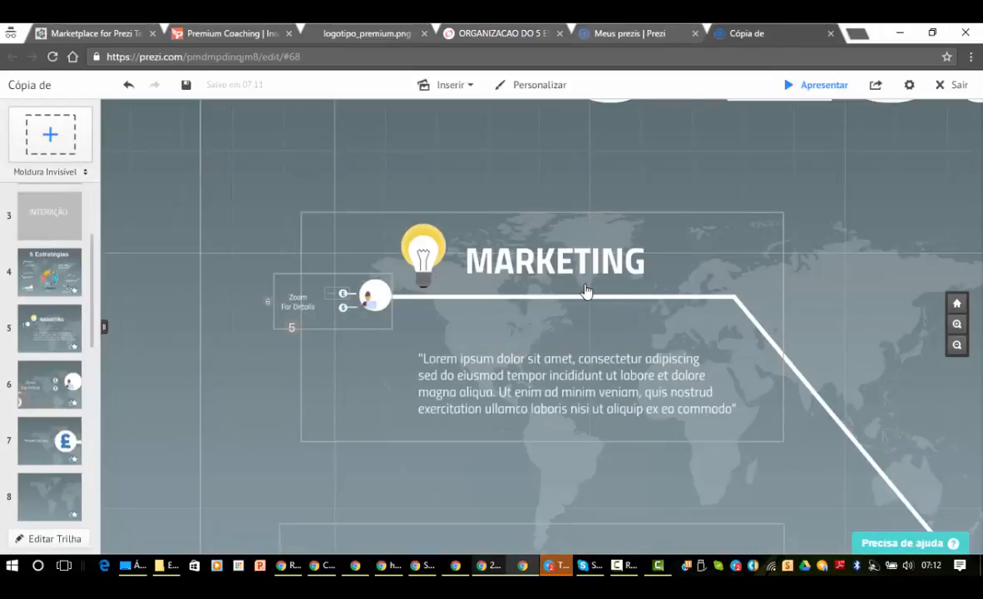
left_click_drag(520, 401, 512, 384)
double_click(512, 384)
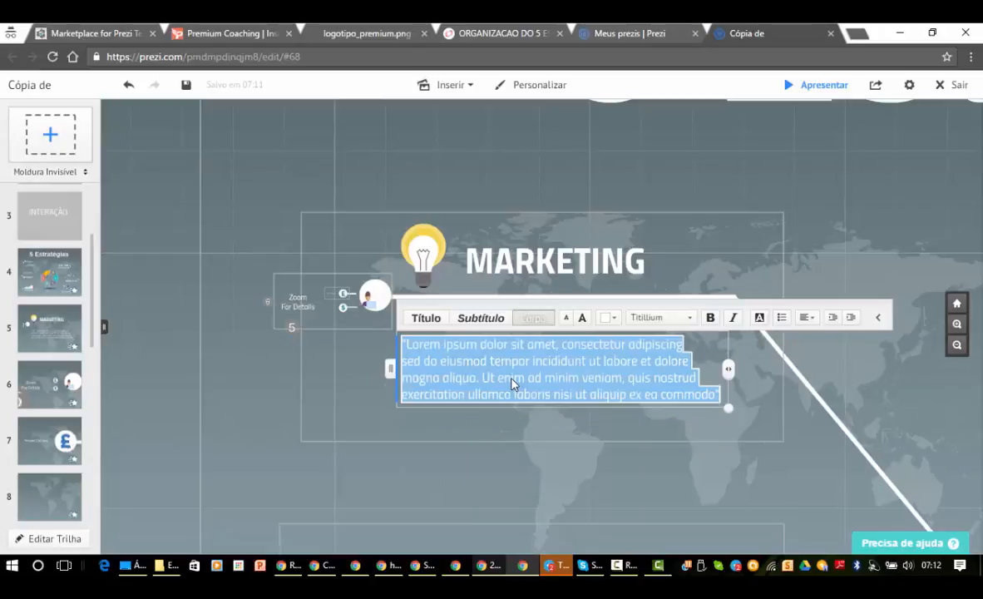
key("ctrl+v")
key("shift+Right")
type("P")
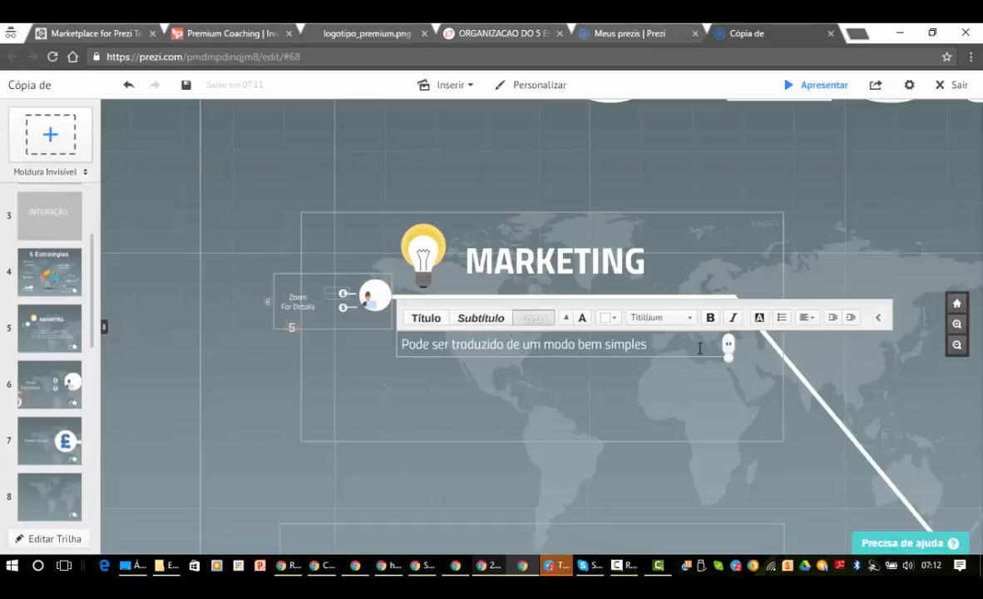
left_click_drag(726, 346, 743, 426)
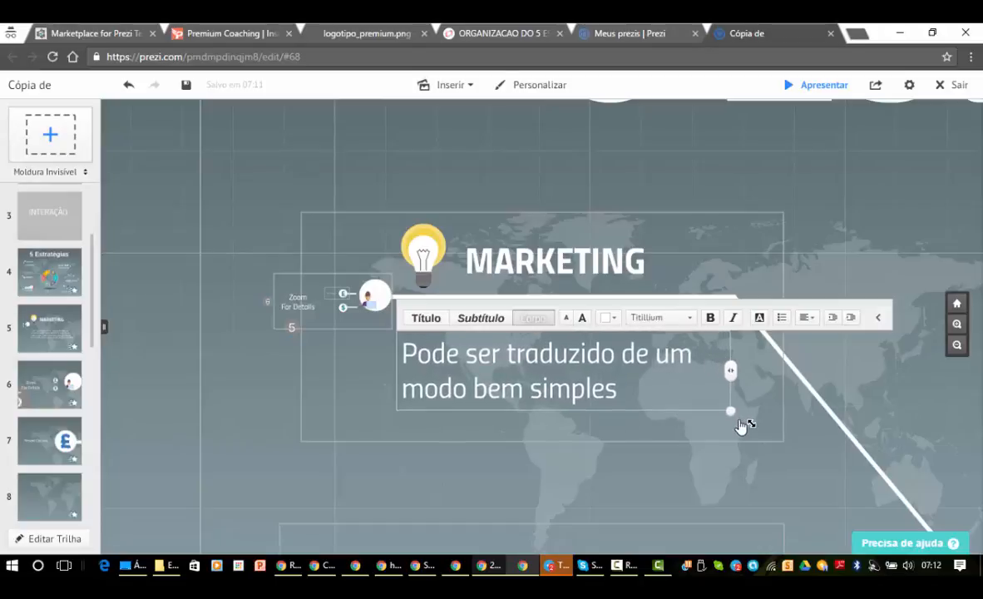
left_click(727, 478)
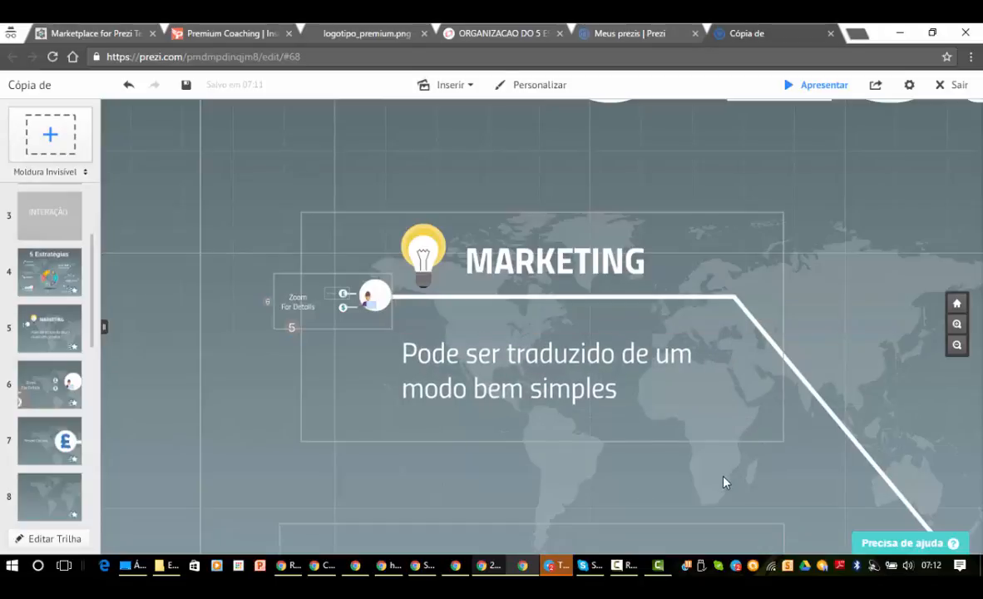
- Enter path editing and check the element animations of the MARKETING frame at path stop 5
left_click(75, 539)
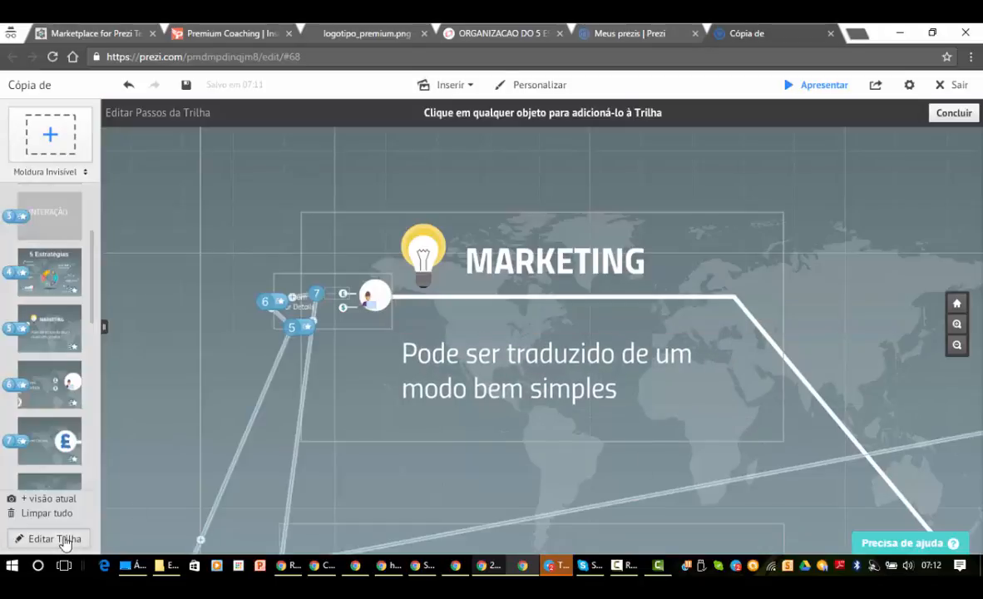
left_click(24, 330)
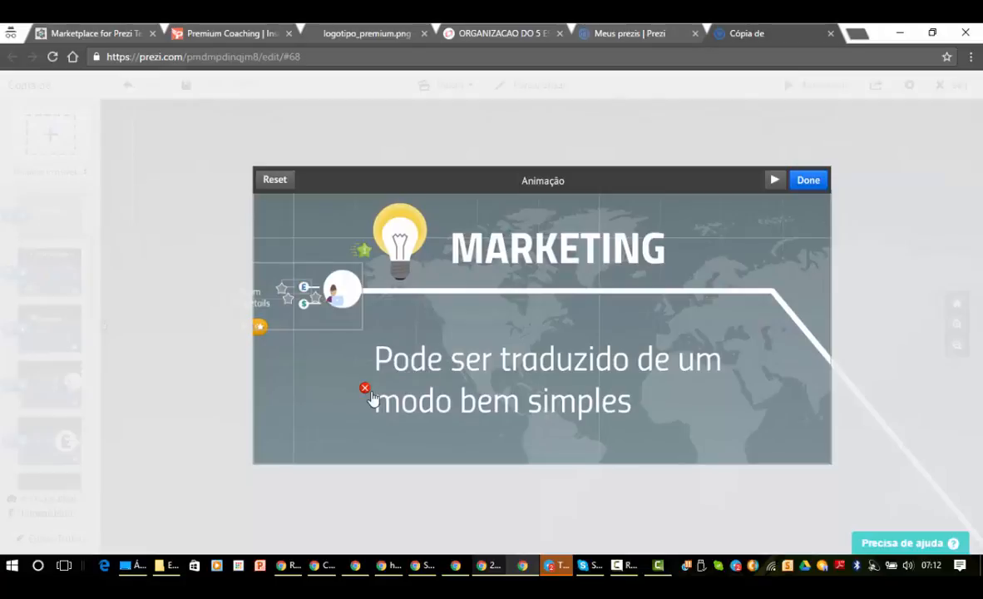
left_click(808, 182)
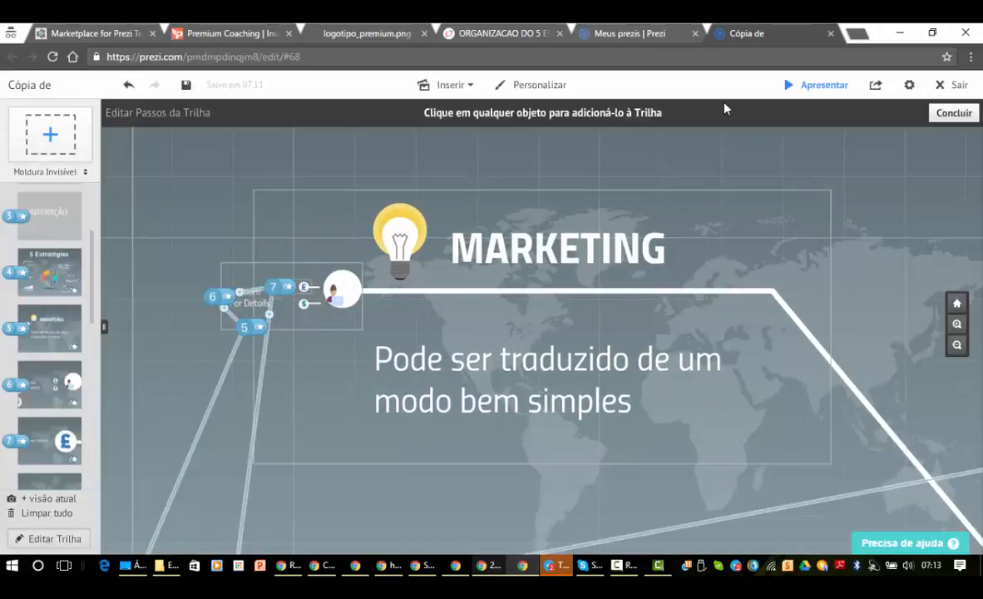
- Switch to MindMeister, copy the text of the 2 Perguntas topic, and return to the Prezi presentation
left_click(497, 33)
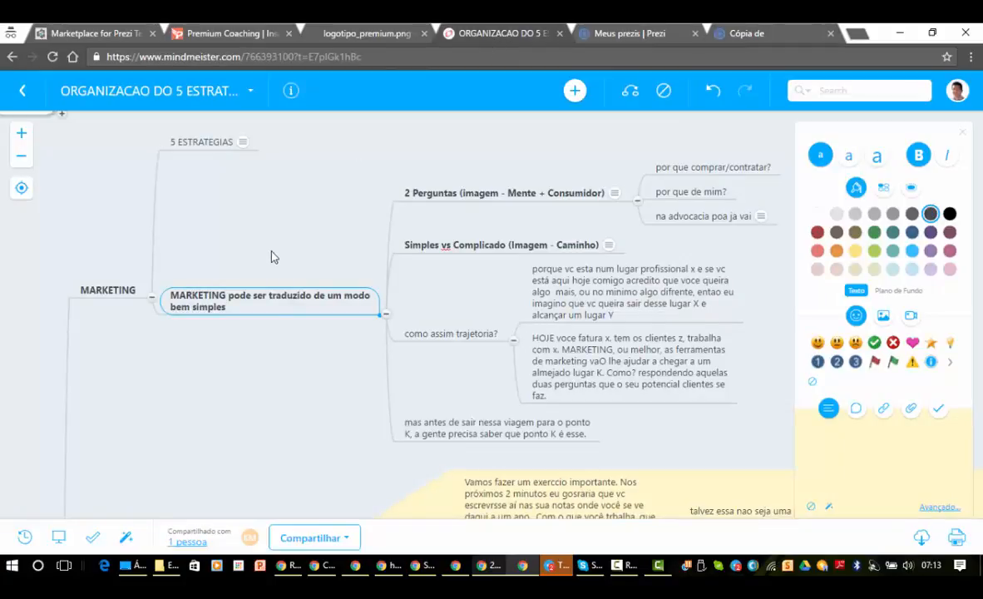
double_click(488, 192)
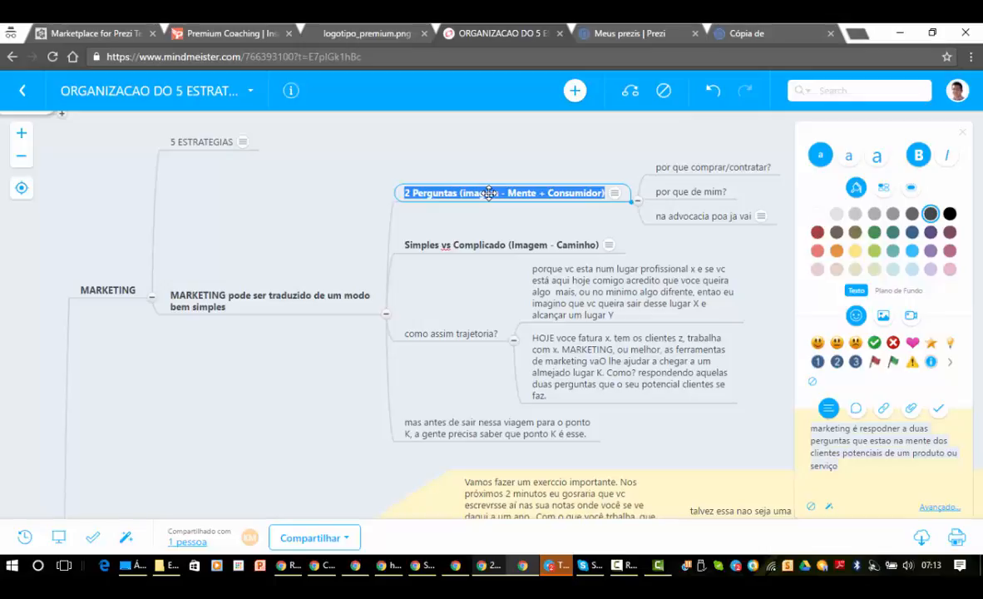
left_click(740, 33)
- Go to path stop 6, check the animations of its elements, and leave path editing
left_click(51, 396)
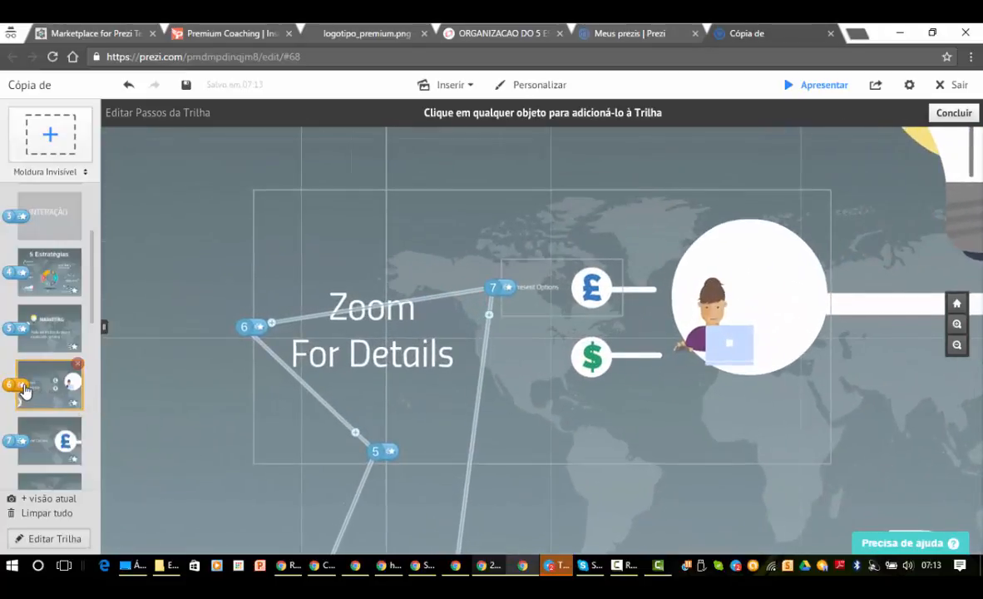
left_click(23, 386)
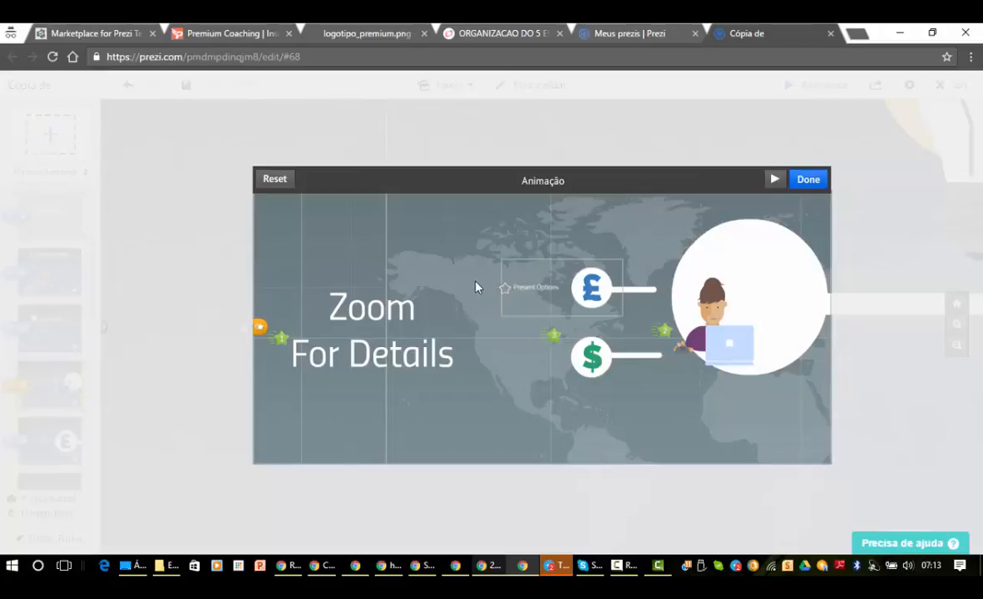
left_click(808, 181)
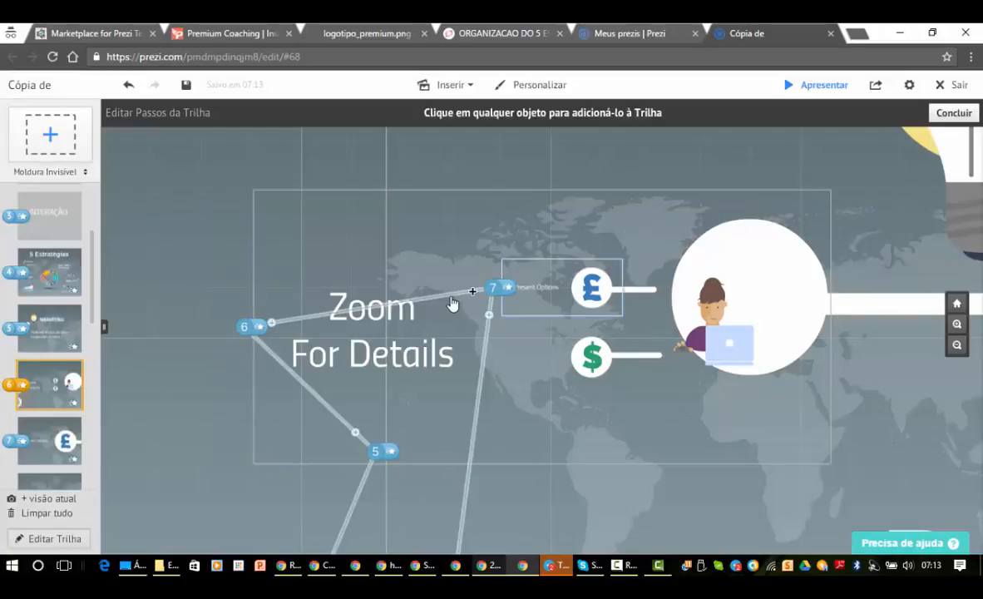
left_click(47, 549)
- Replace the Zoom For Details text with the copied "2 Perguntas (imagem - Mente + Consumidor)"
left_click(349, 308)
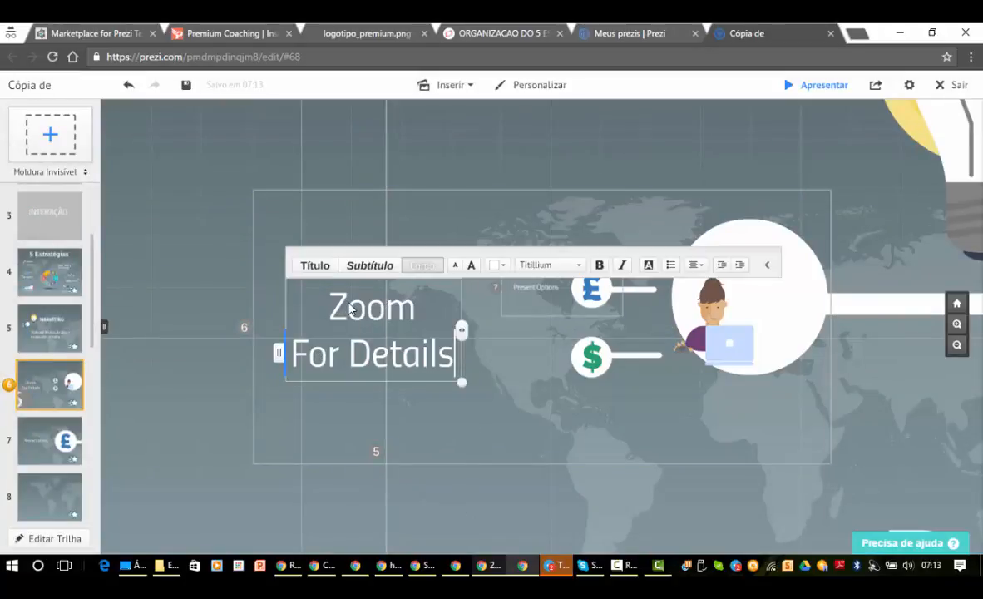
key("ctrl+a")
key("ctrl+v")
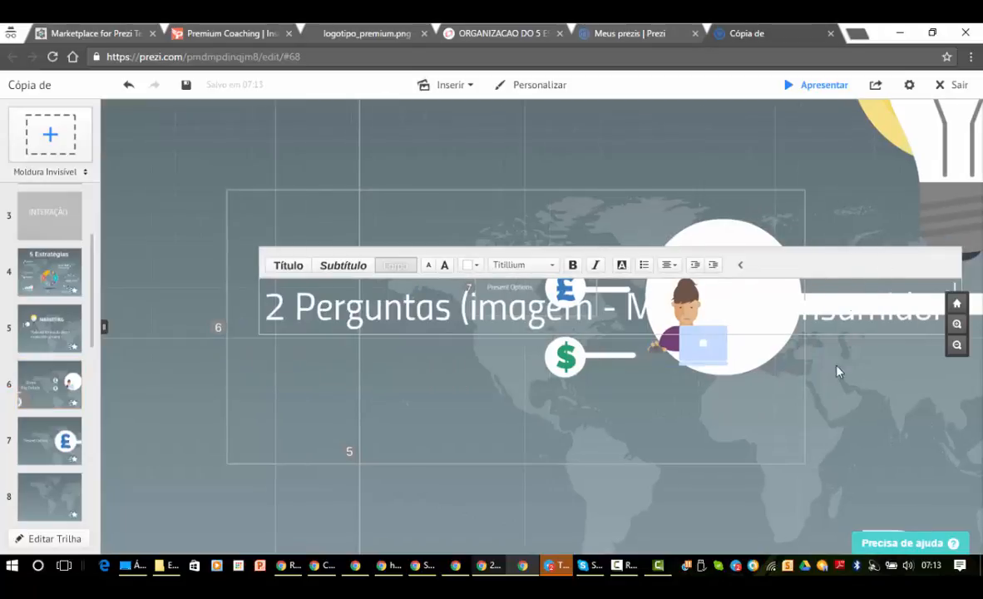
- Shorten the pasted heading to "2 Perguntas" by deleting the words in parentheses
left_click(338, 320)
key("shift+Right")
key("shift+Right")
key("shift+Right")
key("shift+Right")
key("shift+Right")
key("shift+Right")
key("shift+Right")
key("shift+Right")
key("shift+Right")
key("shift+Right")
key("shift+Right")
key("shift+Right")
key("shift+Right")
key("shift+Right")
key("shift+Right")
key("shift+Right")
key("shift+Right")
key("shift+Right")
key("shift+Right")
key("shift+Right")
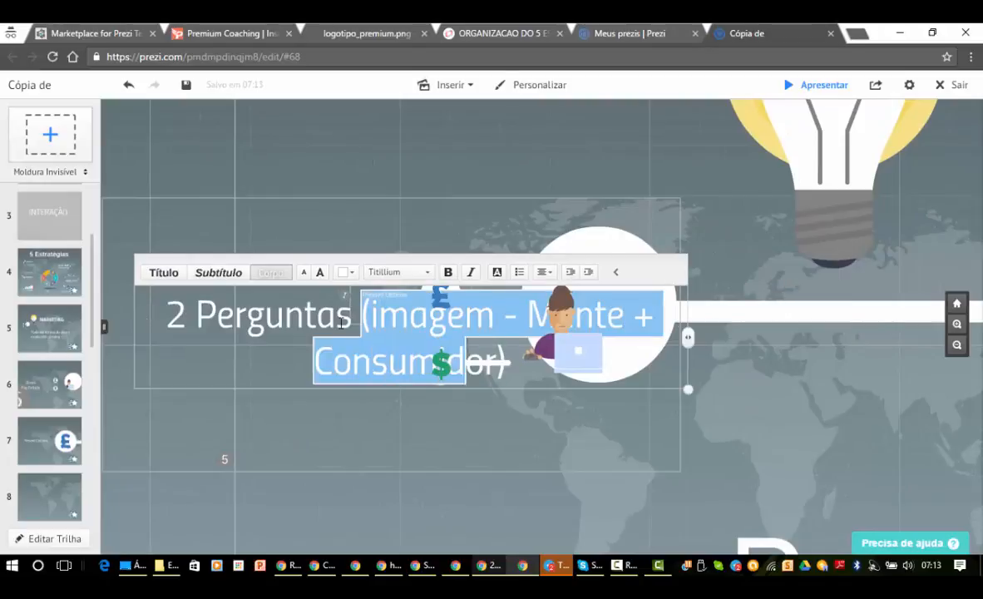
key("Delete")
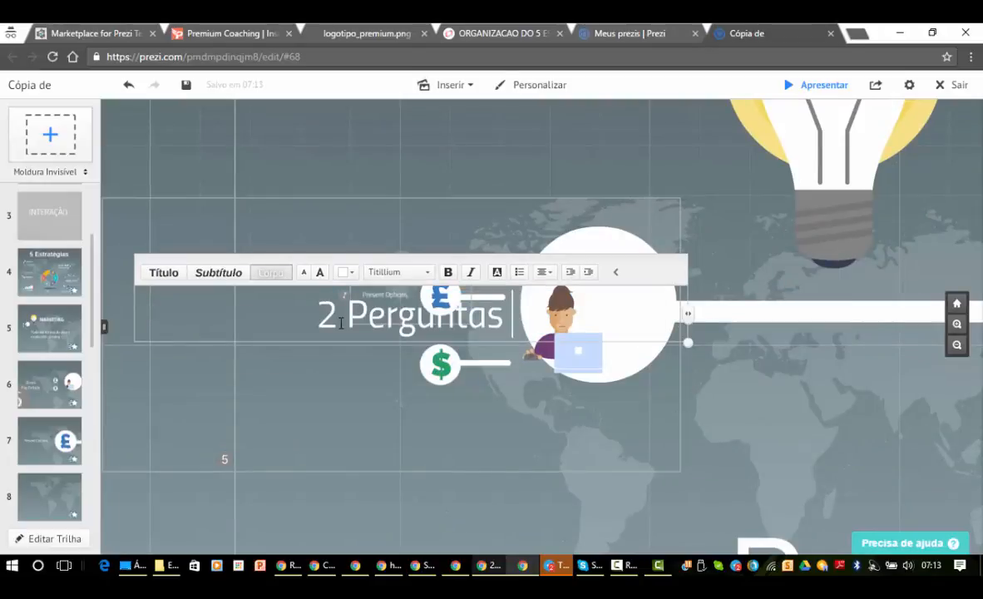
- Narrow the 2 Perguntas text box to fit its words and move it up above the pound symbol within the frame
left_click_drag(689, 314, 353, 314)
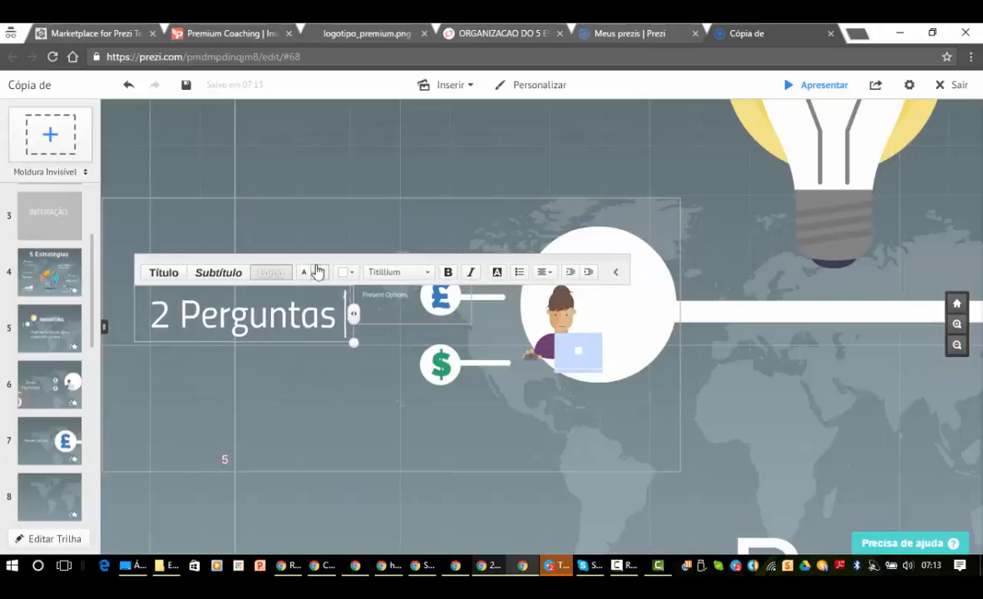
left_click(307, 378)
left_click_drag(772, 410, 873, 425)
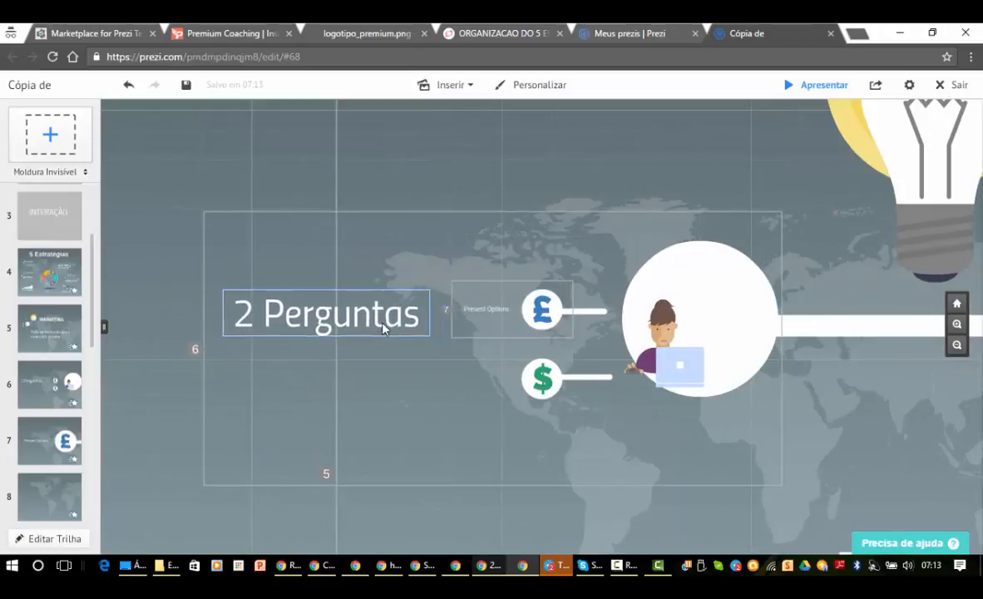
left_click_drag(384, 328, 470, 253)
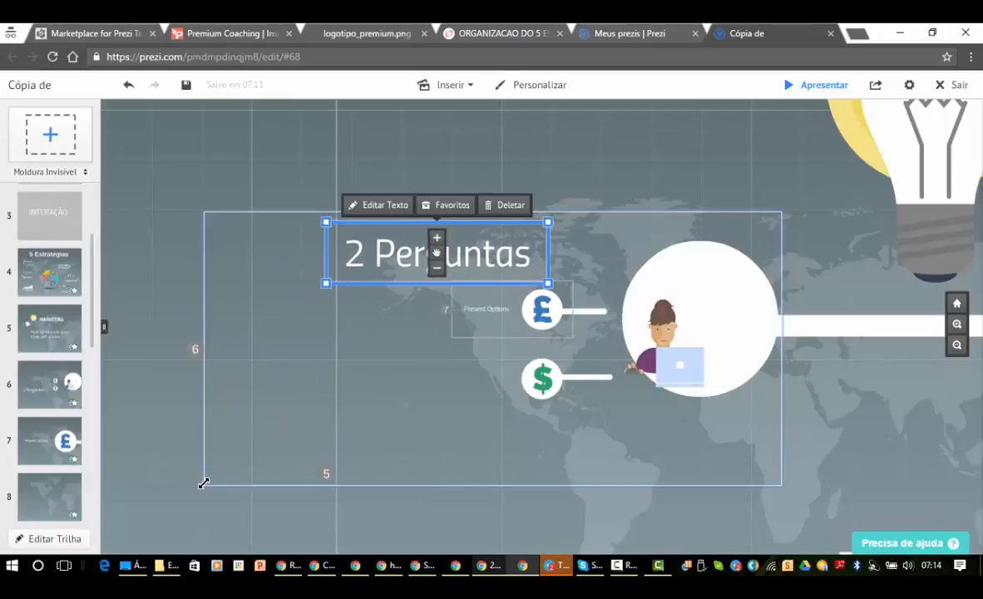
- Reshape the frame of path stop 6 to be narrower and taller around the 2 Perguntas heading and the symbols
left_click_drag(203, 484, 217, 430)
left_click_drag(804, 400, 718, 308)
mouse_move(699, 464)
left_mouse_down()
mouse_move(670, 446)
mouse_move(716, 478)
mouse_move(640, 419)
mouse_move(711, 461)
left_mouse_up()
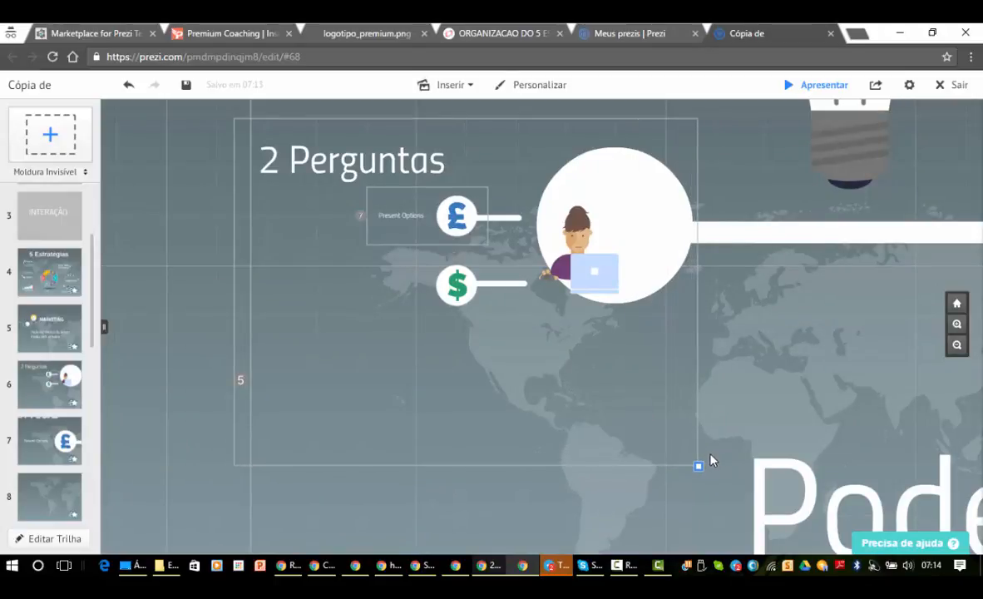
- Move the path stop 6 frame with its contents up against the white circle, and extend the frame upward above the 2 Perguntas heading
left_click(594, 279)
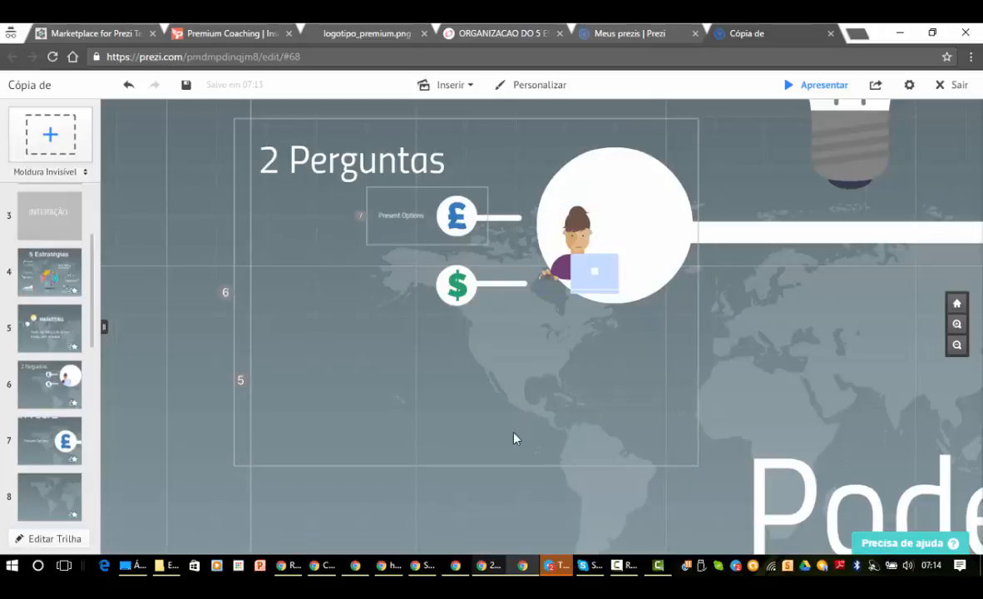
left_click_drag(513, 465, 534, 455)
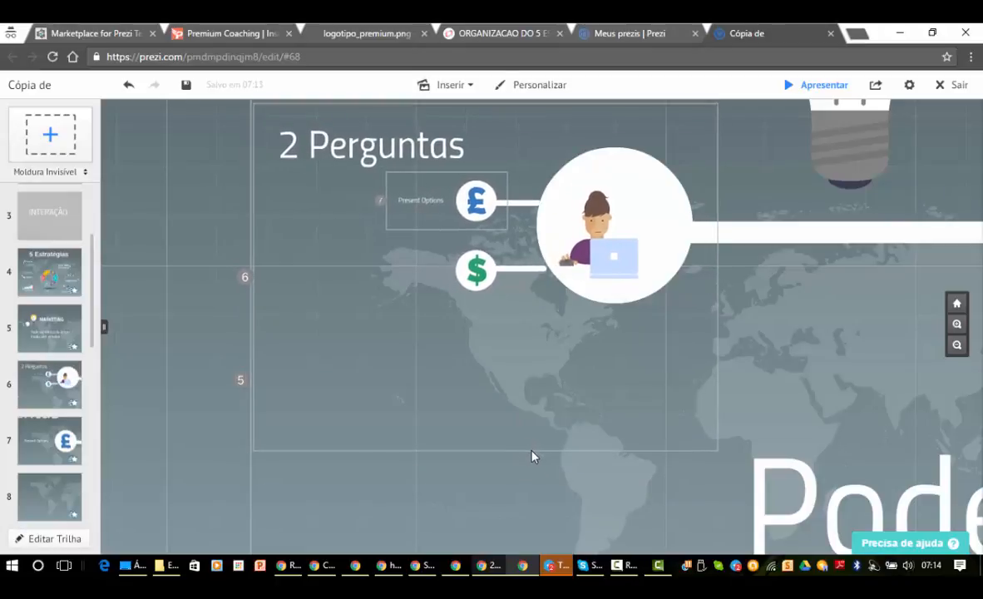
left_click(617, 454)
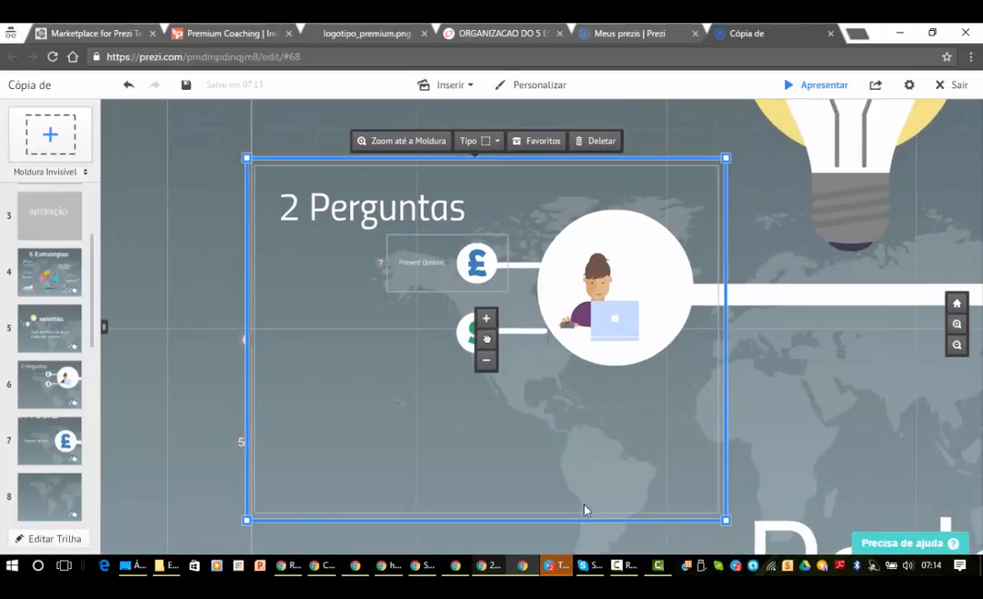
left_click_drag(580, 516, 579, 396)
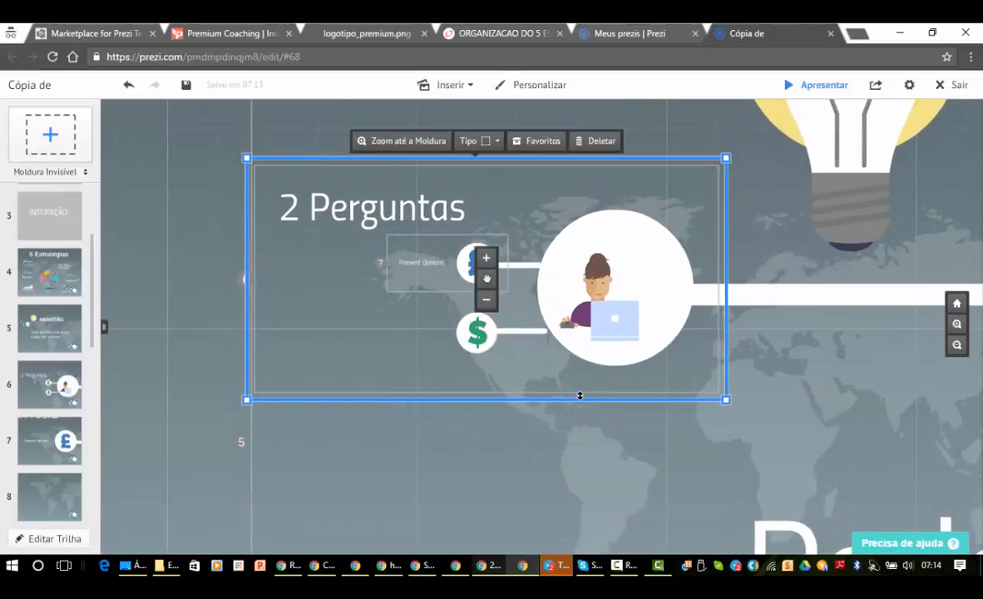
left_click_drag(531, 460, 531, 526)
left_click_drag(524, 230, 525, 114)
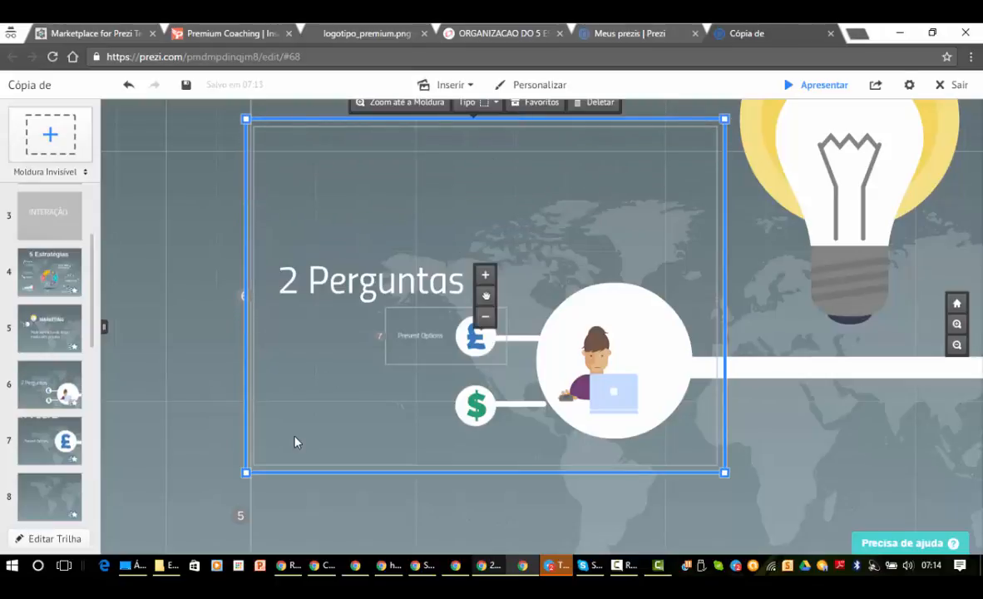
left_click(207, 483)
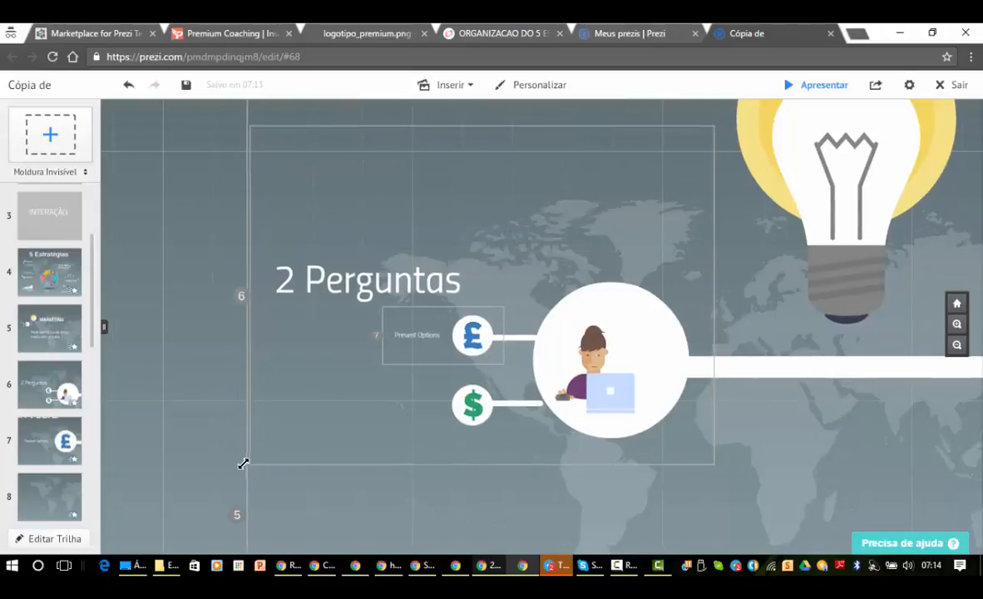
left_click_drag(246, 462, 237, 475)
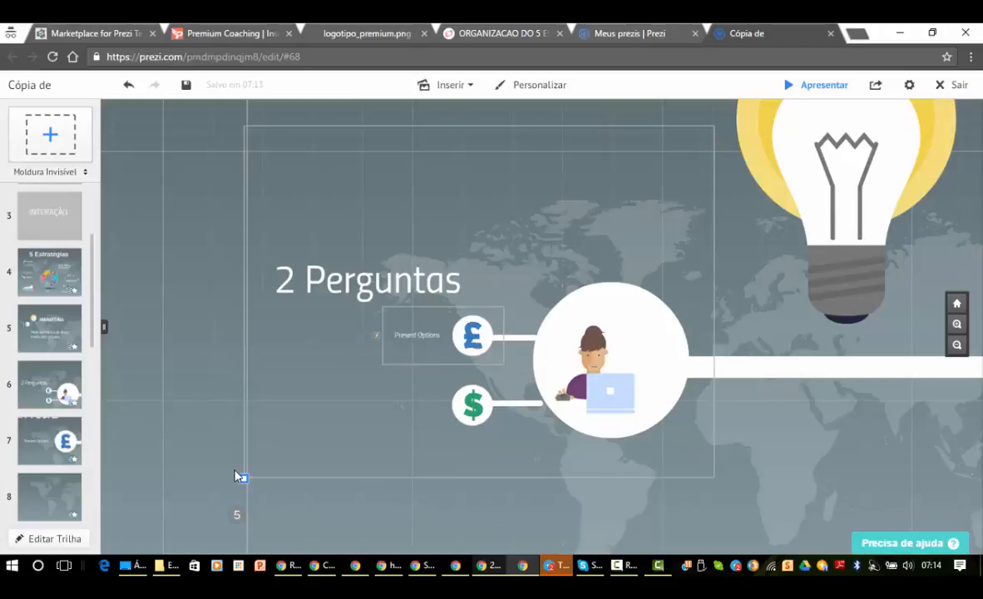
- Enlarge the 2 Perguntas heading and move it up into the empty area above the symbols inside the frame
left_click(339, 280)
left_click_drag(480, 308, 561, 325)
left_click_drag(478, 272, 586, 198)
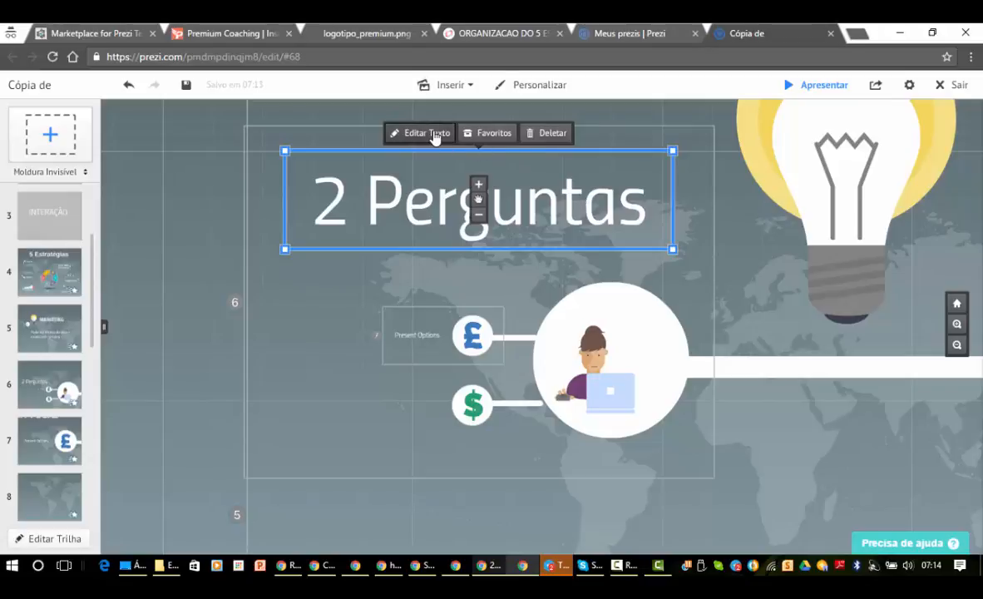
- Apply the Subtítulo style to the 2 Perguntas heading and open its text colour choices
left_click(434, 134)
left_click(321, 141)
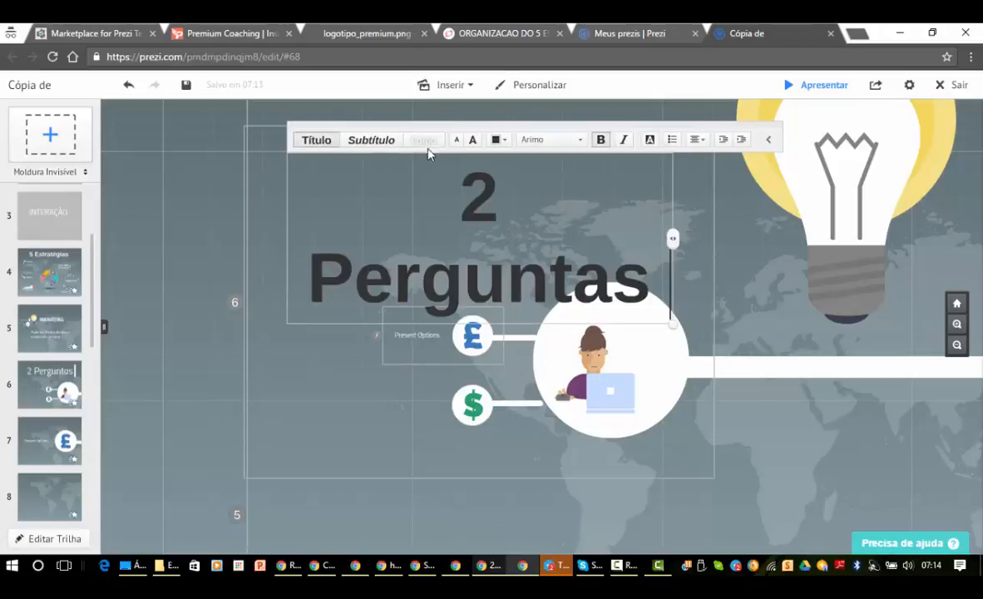
left_click(389, 143)
left_click(497, 143)
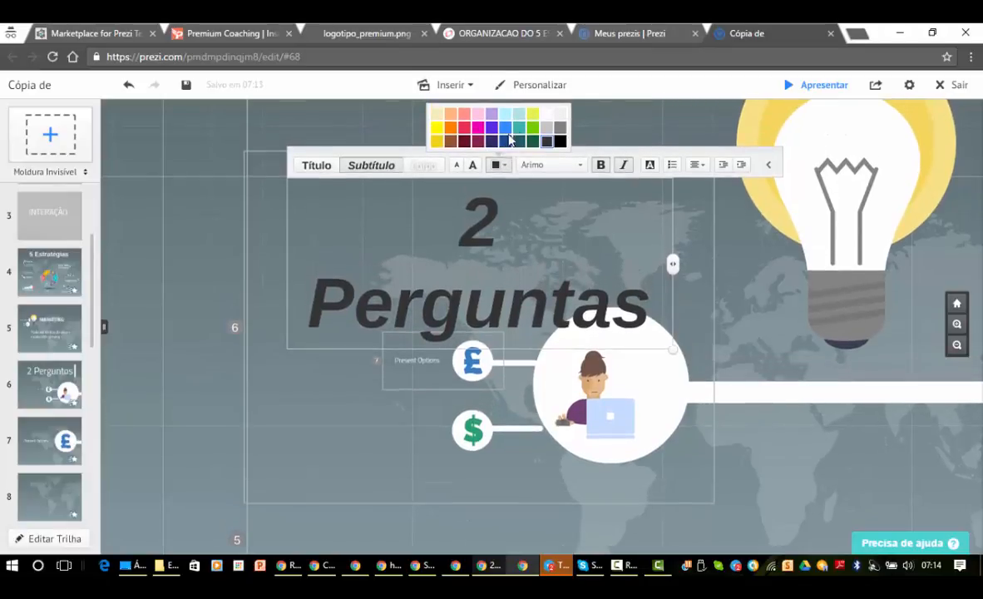
- Set the theme's Title and Subtitle font colours to white in the advanced Theme Wizard and apply the theme
left_click(550, 88)
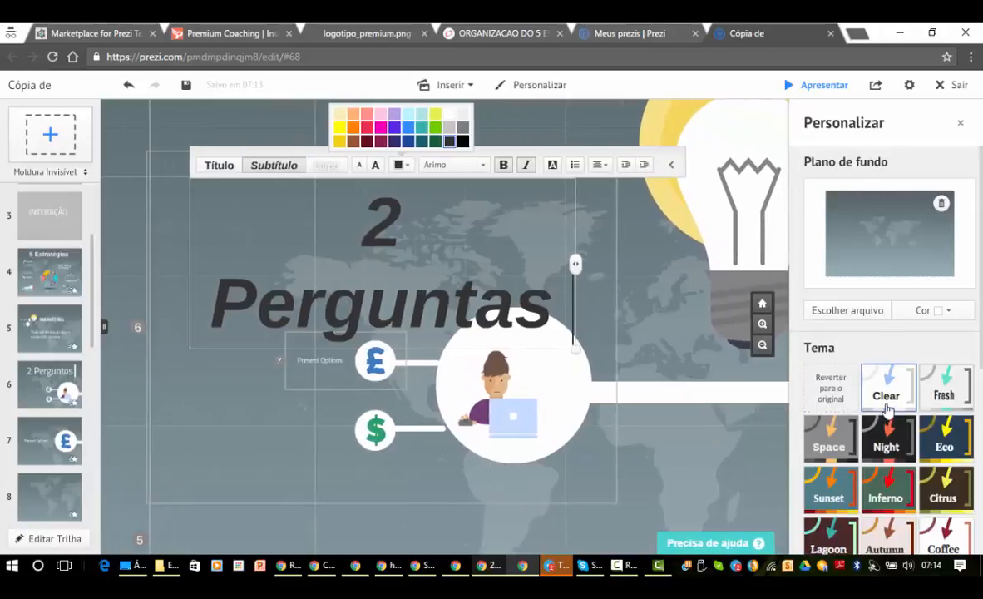
scroll(885, 403, "down", 5)
scroll(888, 409, "up", 6)
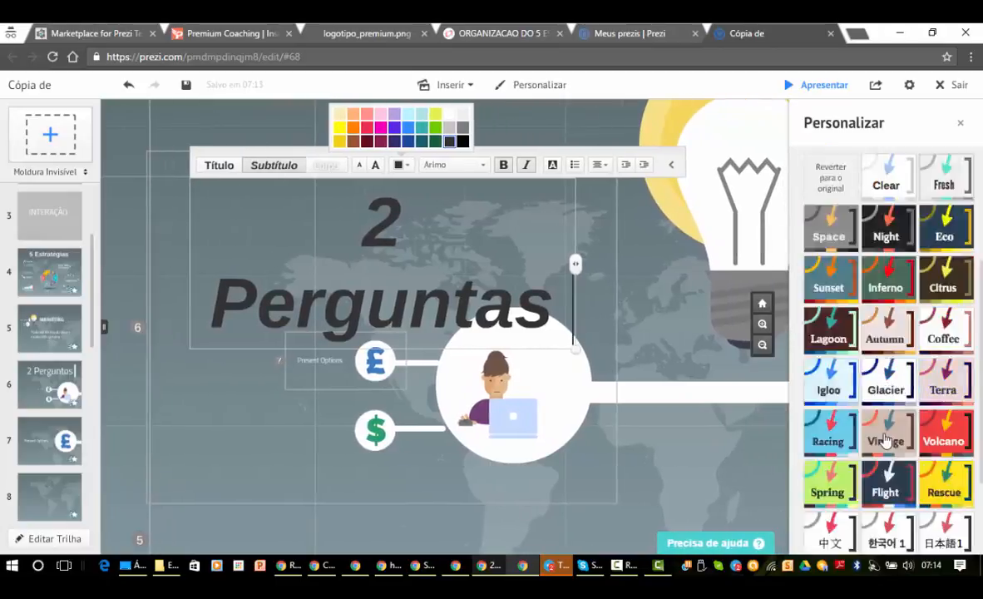
scroll(981, 305, "down", 5)
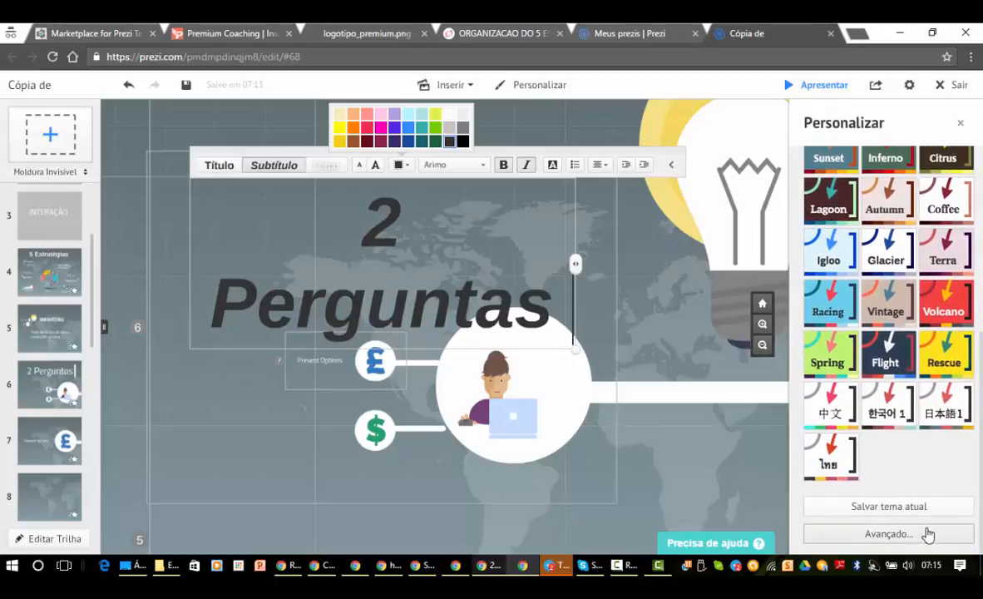
left_click(909, 542)
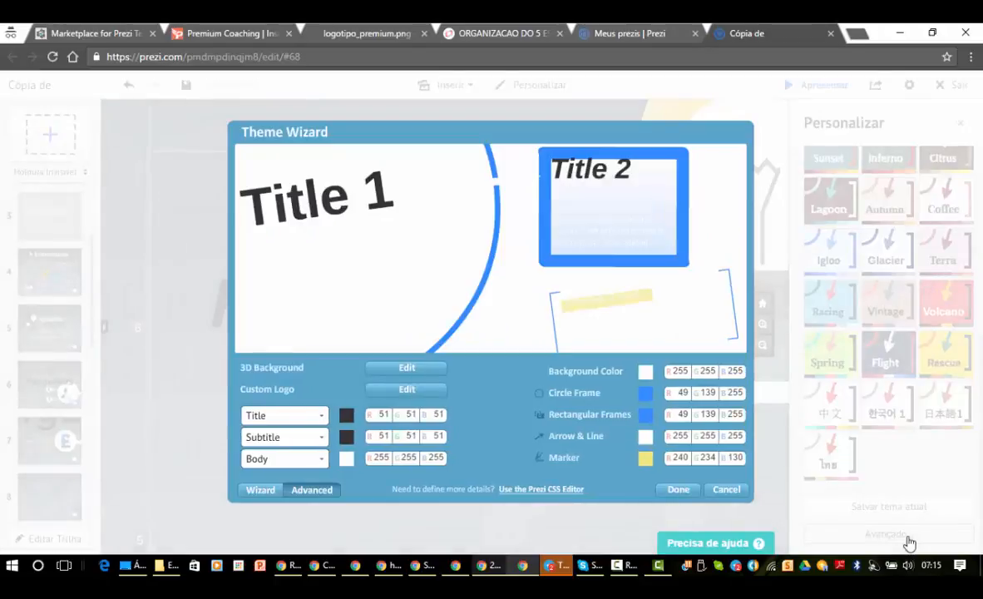
left_click(261, 491)
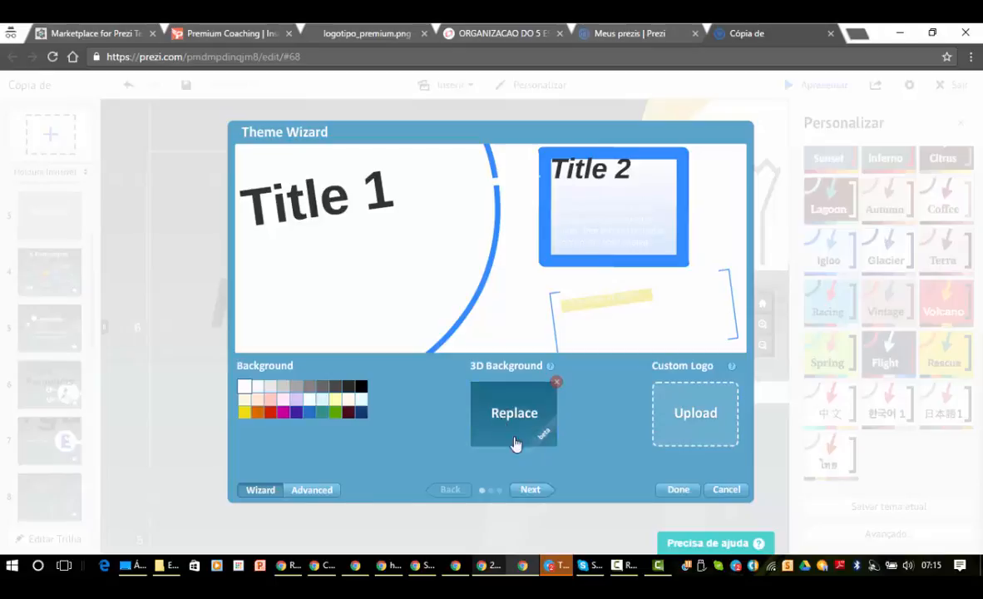
left_click(531, 490)
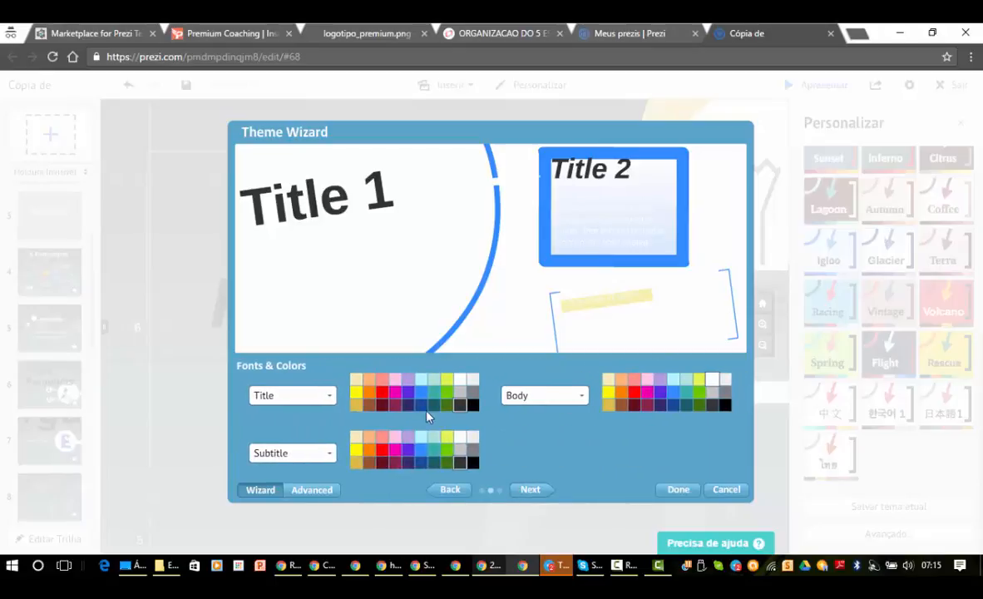
left_click(464, 381)
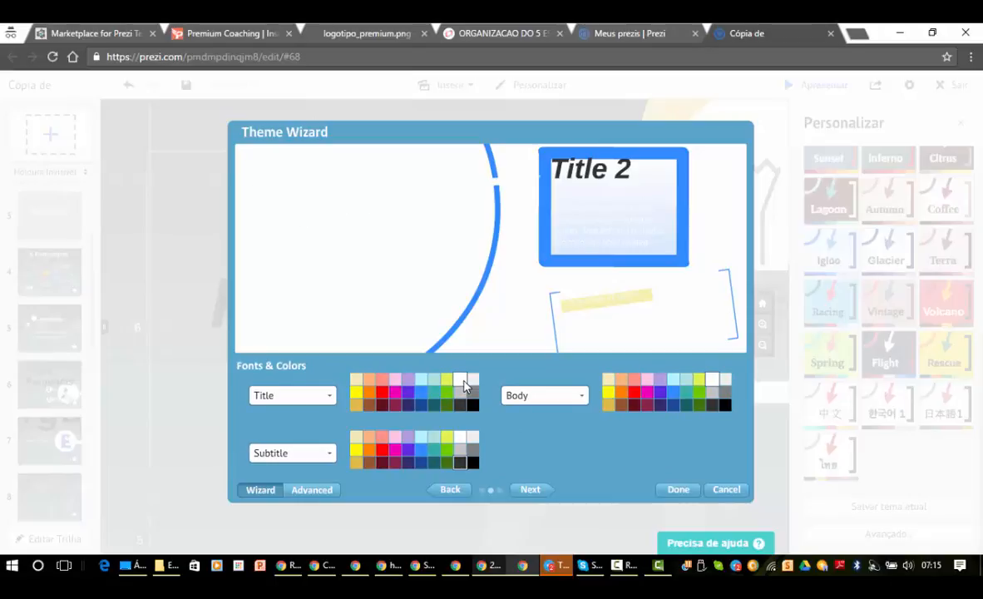
left_click(462, 439)
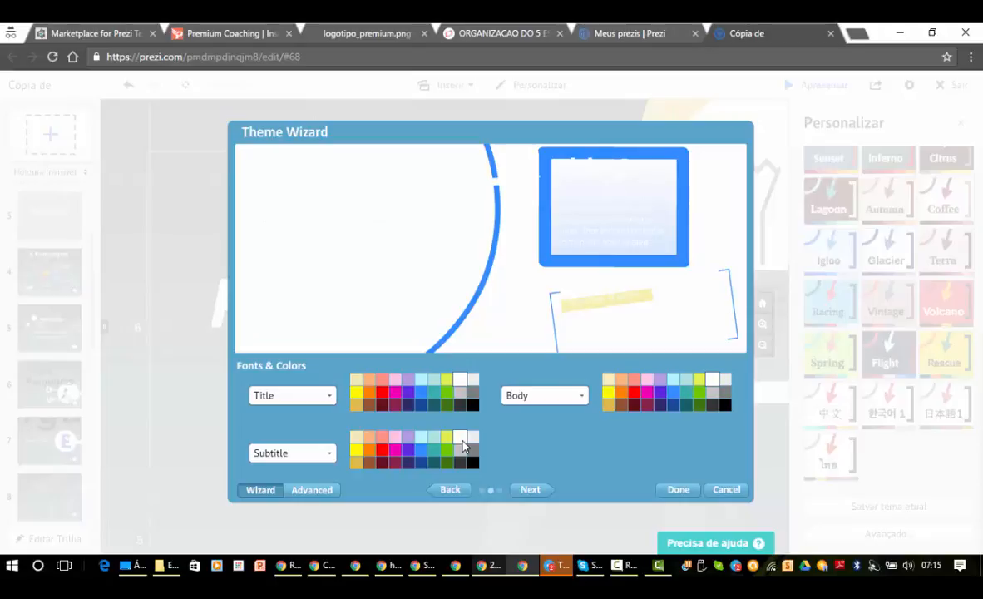
left_click(679, 490)
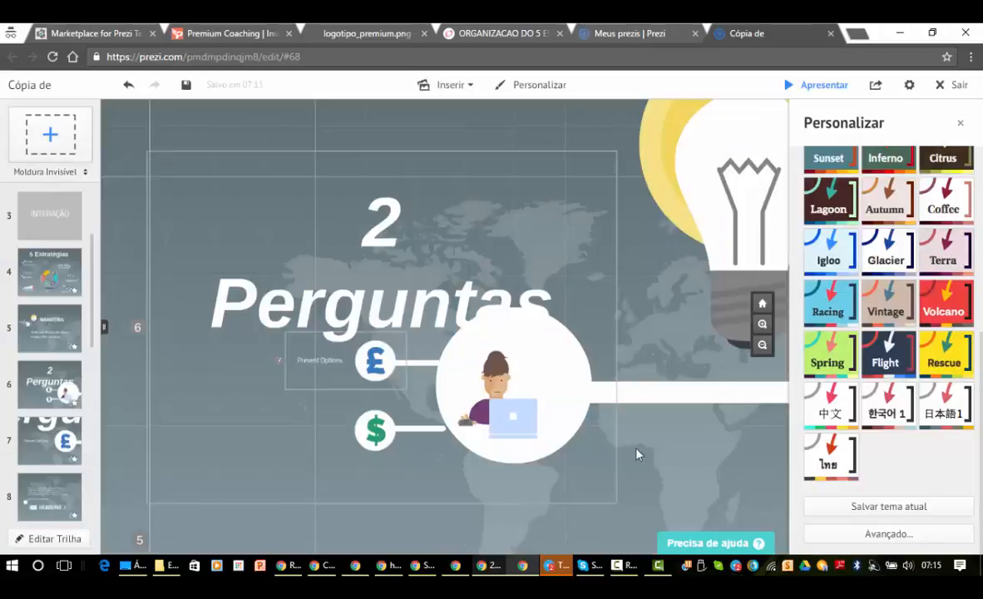
- Resize the 2 Perguntas text box so the heading fits on a single line above the symbols
left_click(445, 263)
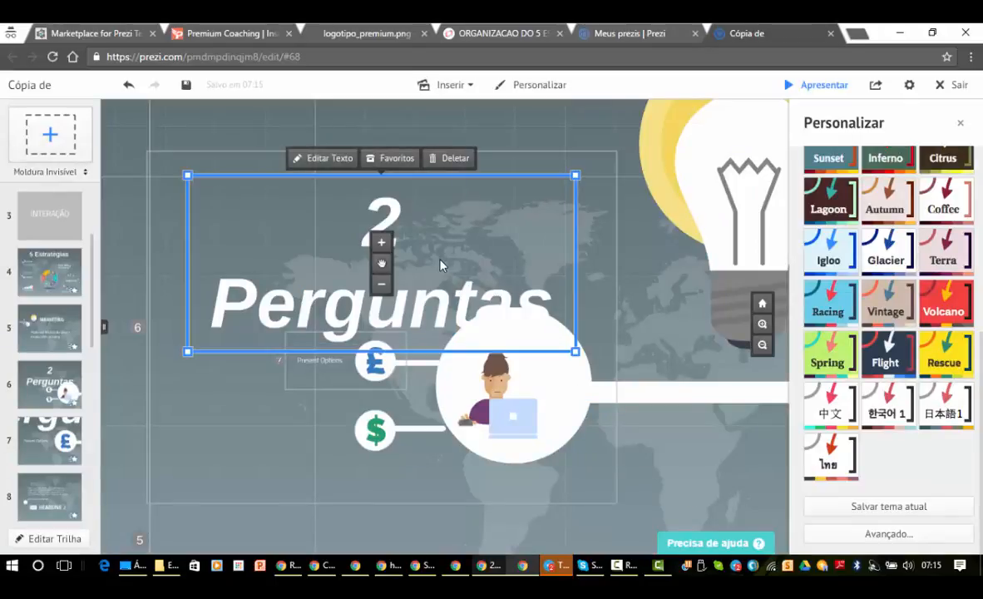
left_click(440, 265)
left_click_drag(583, 266, 546, 251)
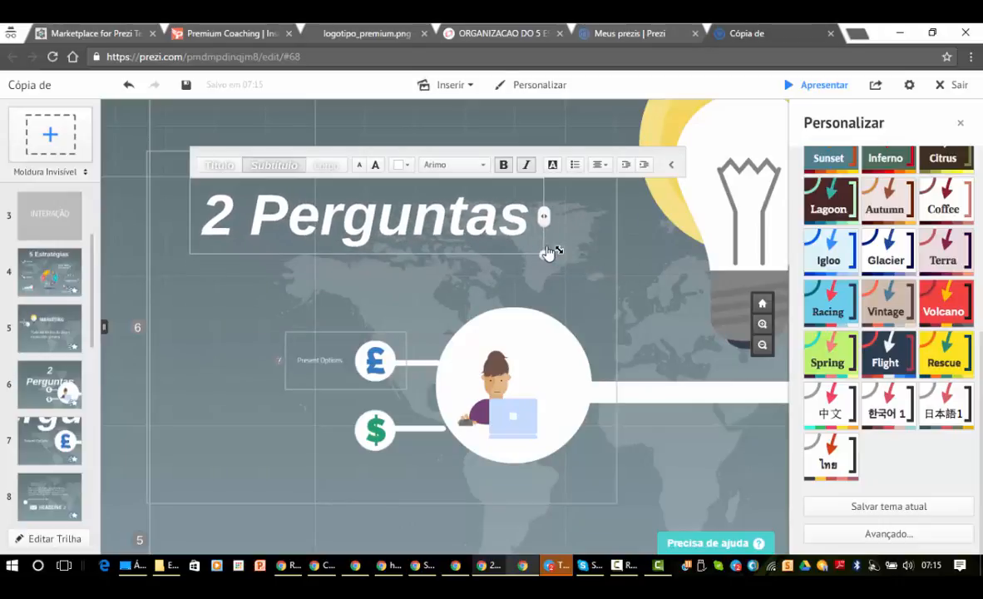
left_click(470, 33)
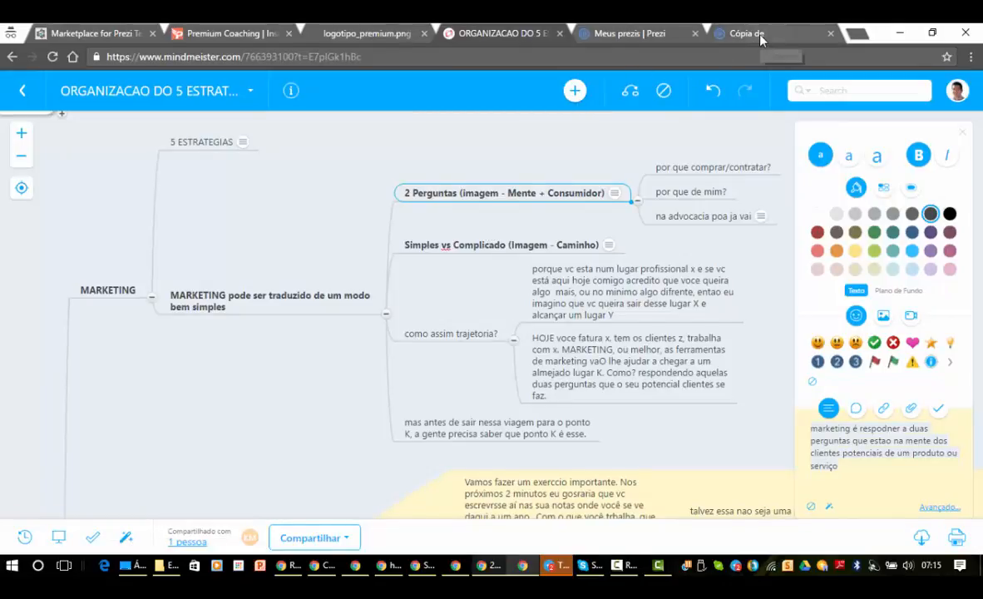
left_click(526, 245)
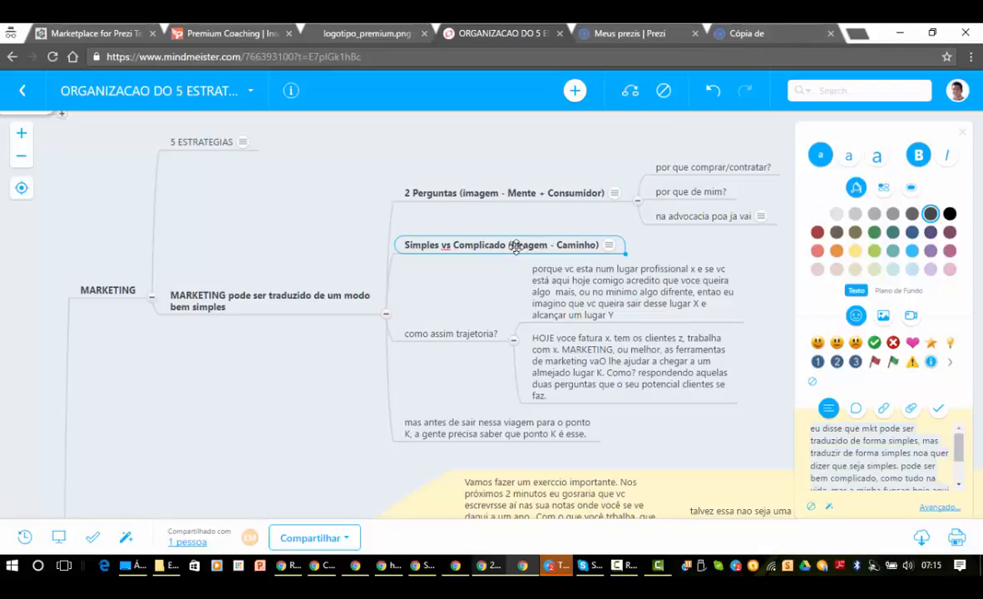
double_click(490, 245)
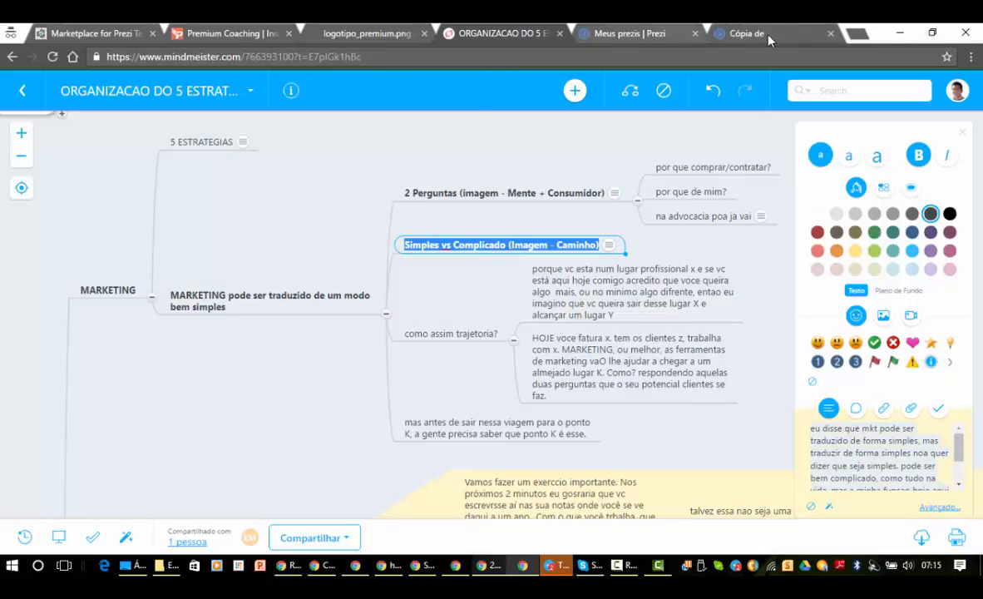
left_click(710, 33)
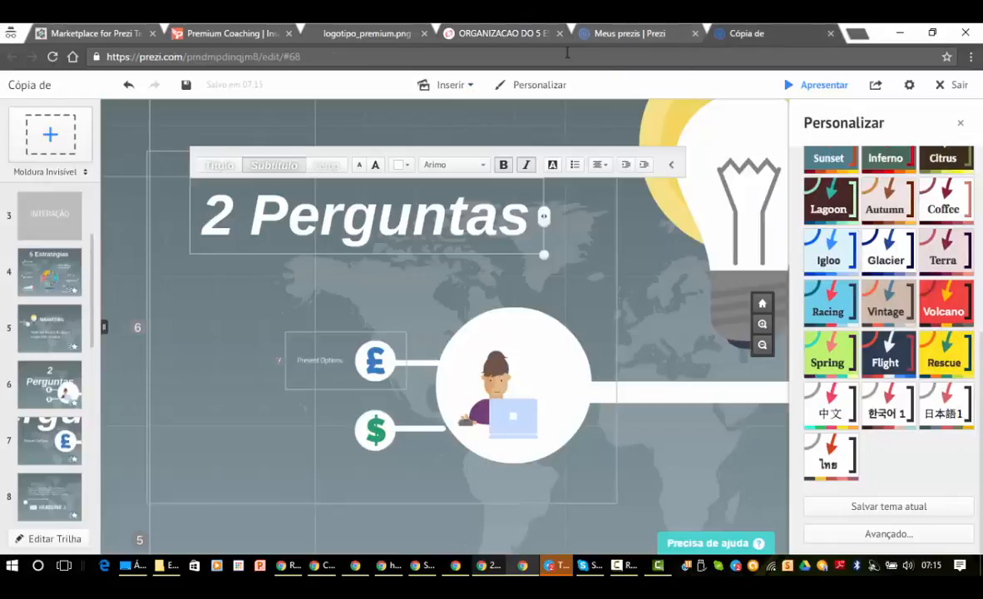
left_click(497, 34)
left_click_drag(401, 331, 361, 289)
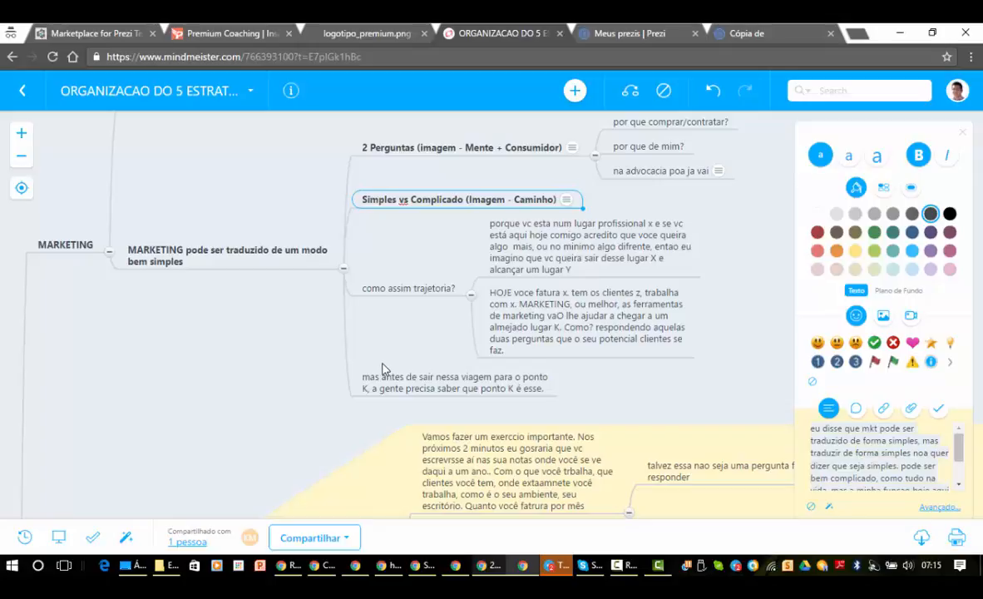
left_click(758, 34)
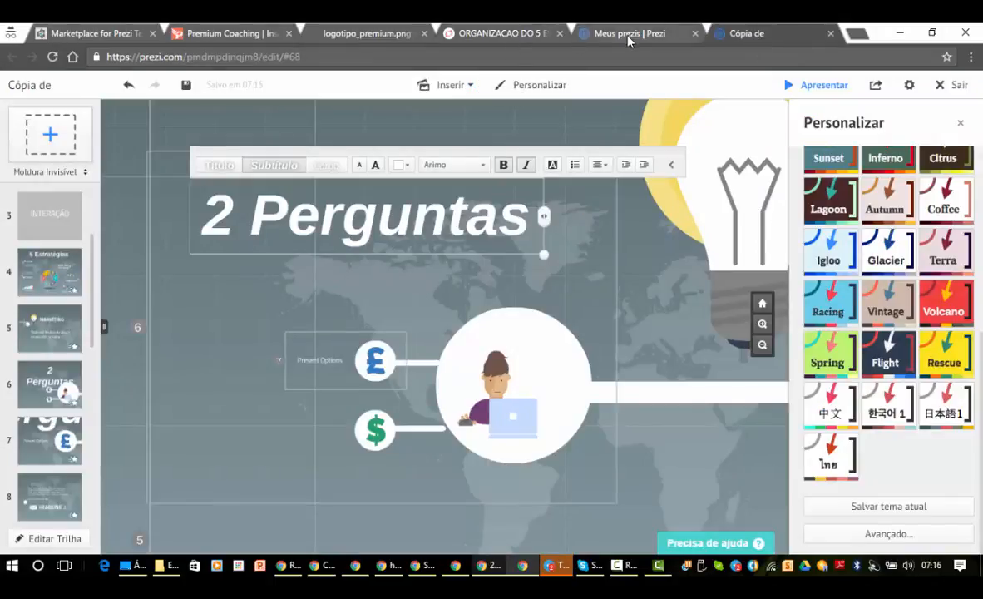
- Copy the text "por que comprar/contratar?" from the MindMeister mind map, return to the Prezi editor and finish editing the 2 Perguntas heading
left_click(500, 34)
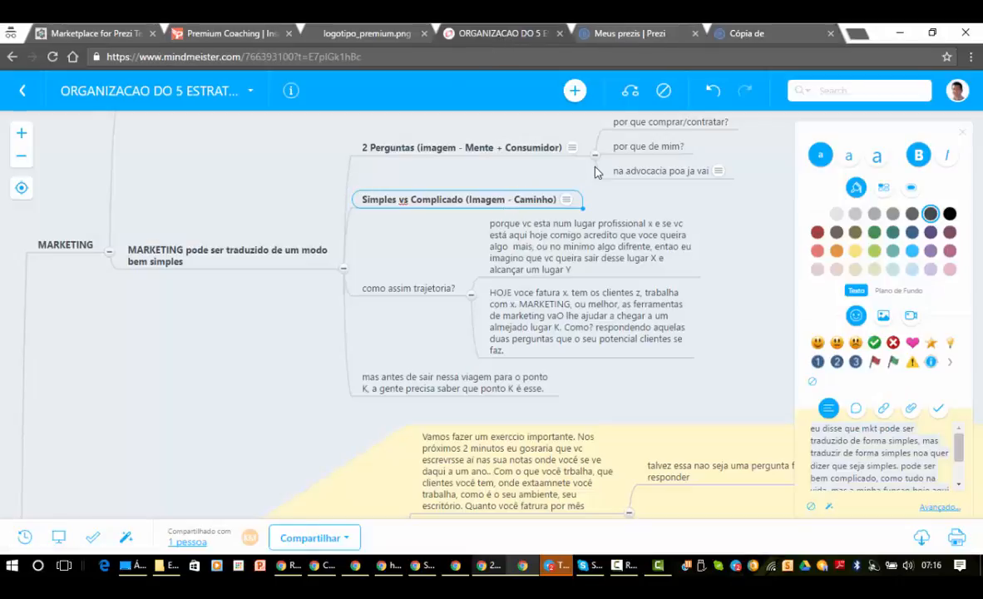
double_click(681, 121)
key("ctrl+c")
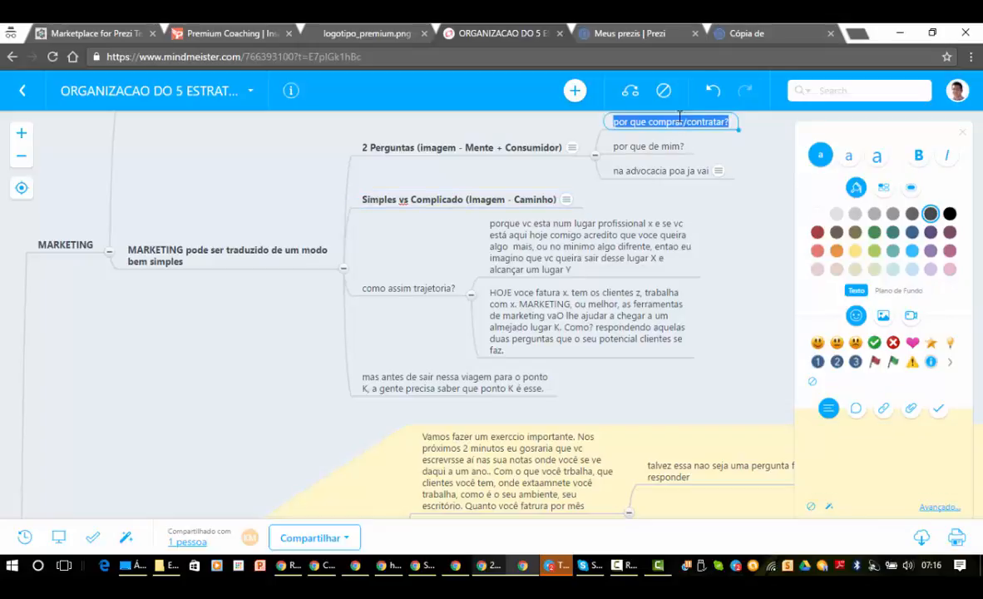
left_click(740, 34)
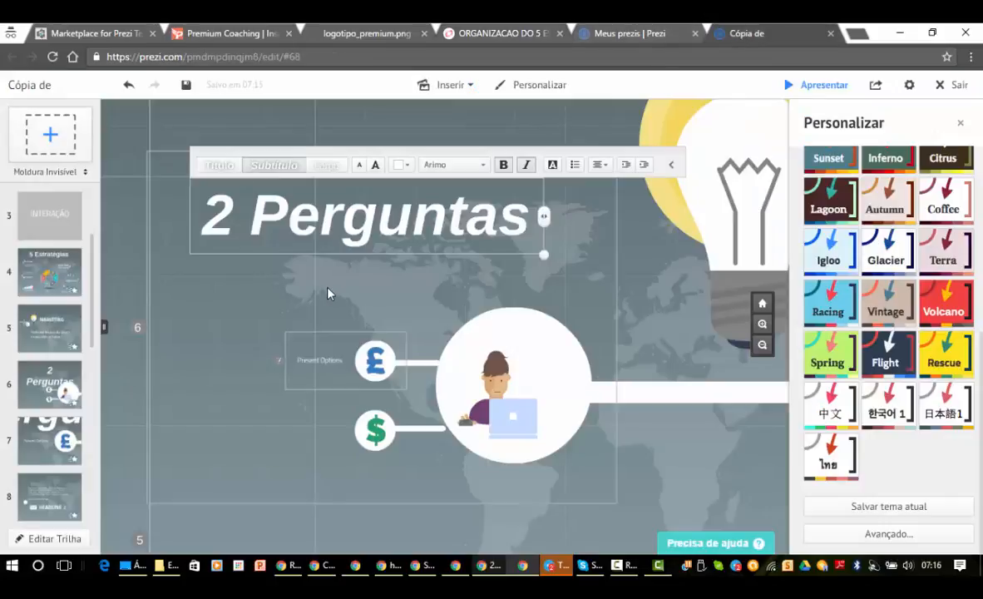
left_click_drag(328, 295, 395, 285)
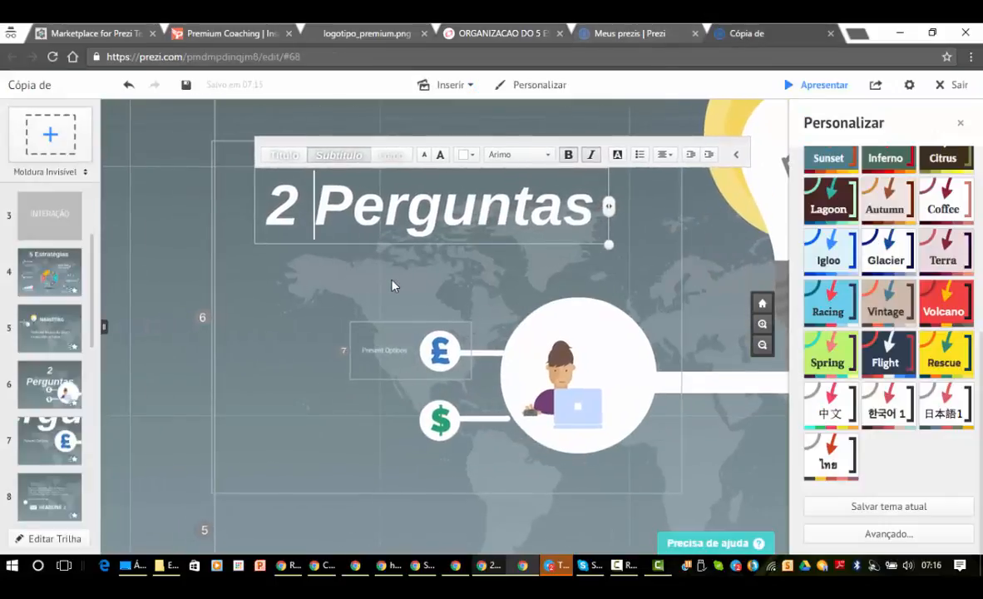
left_click(310, 320)
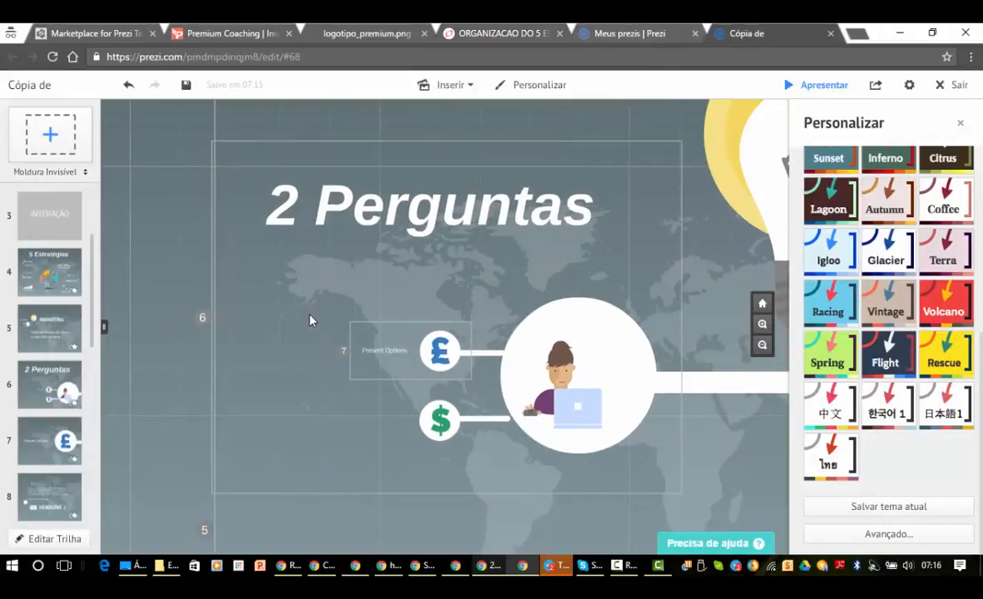
left_click(446, 353)
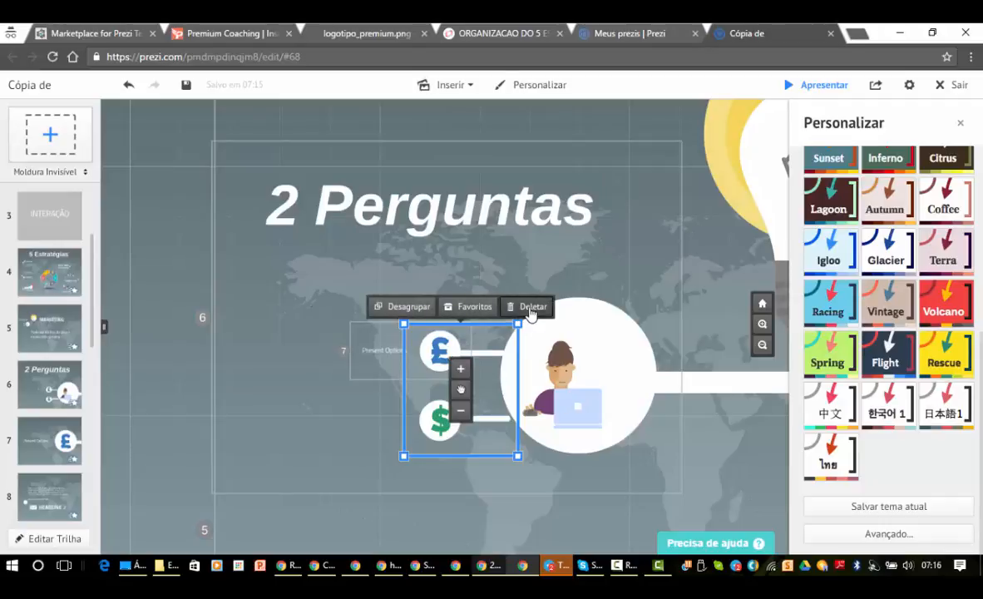
left_click(529, 309)
key("ctrl+z")
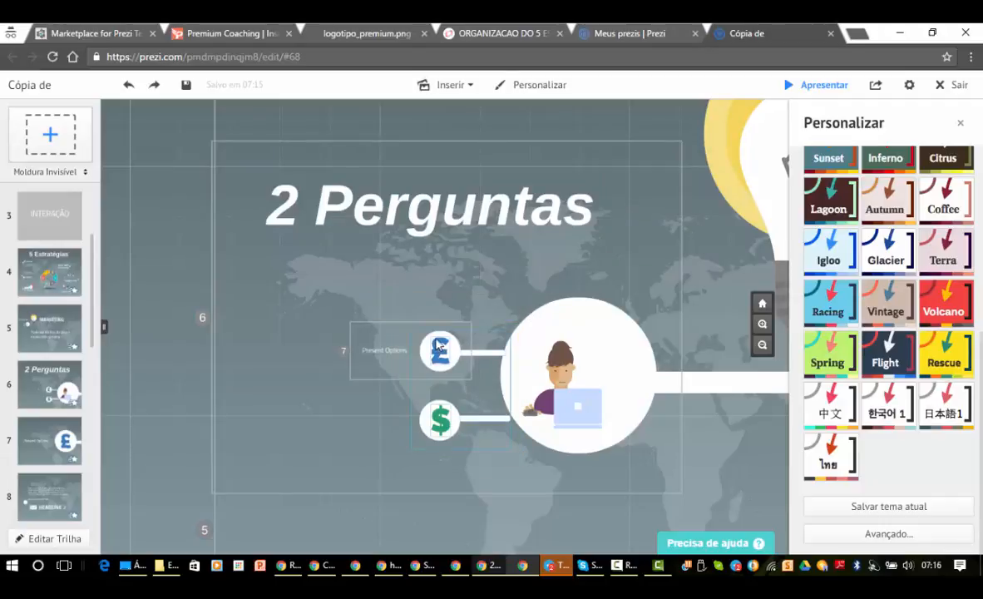
- Ungroup the connected symbols beside the woman's circle and delete the pound and dollar signs from the two small circles
left_click(439, 349)
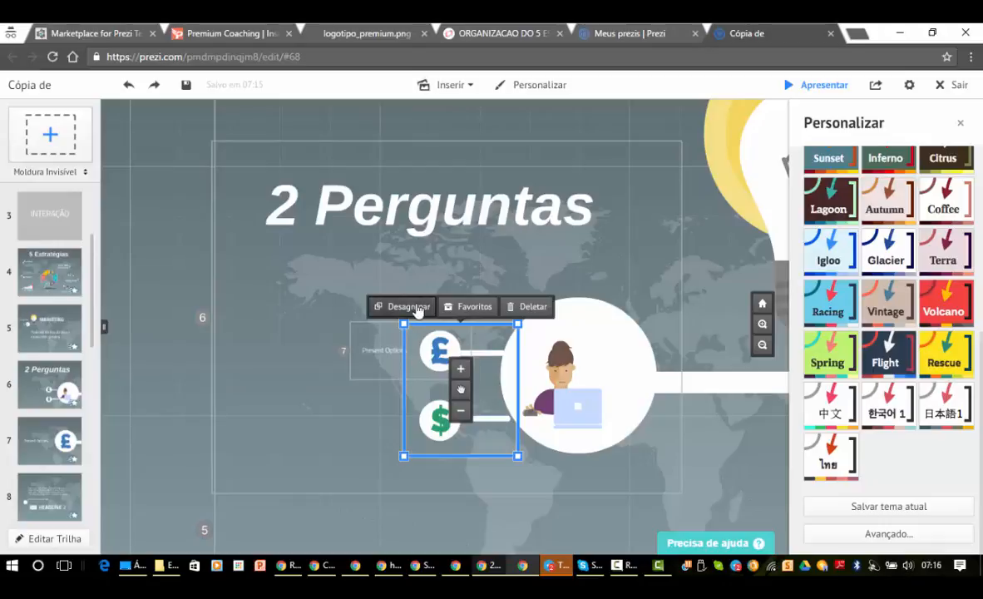
left_click(415, 309)
scroll(415, 316, "up", 3)
left_click(480, 344)
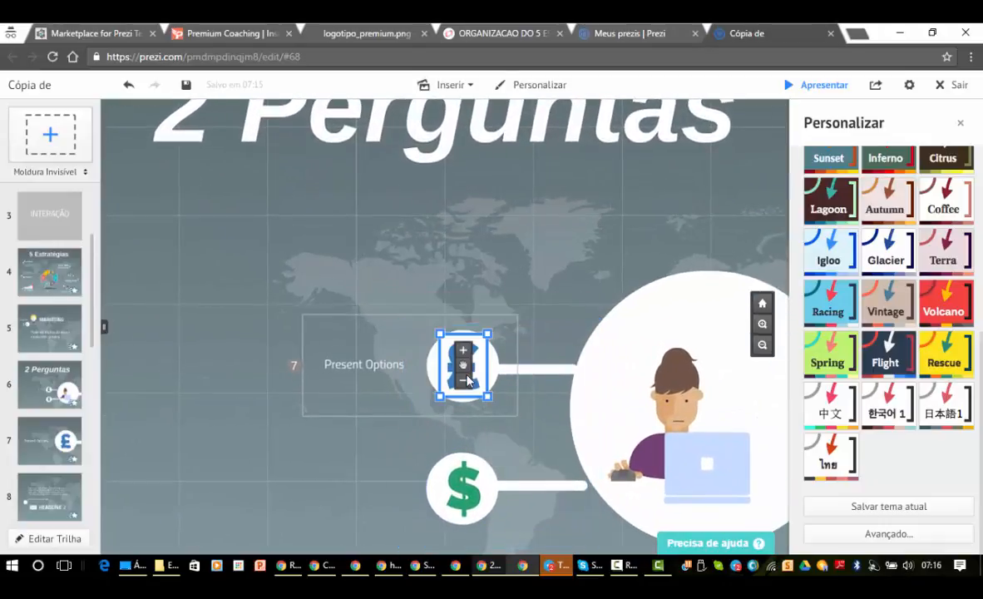
left_click(496, 316)
left_click(464, 489)
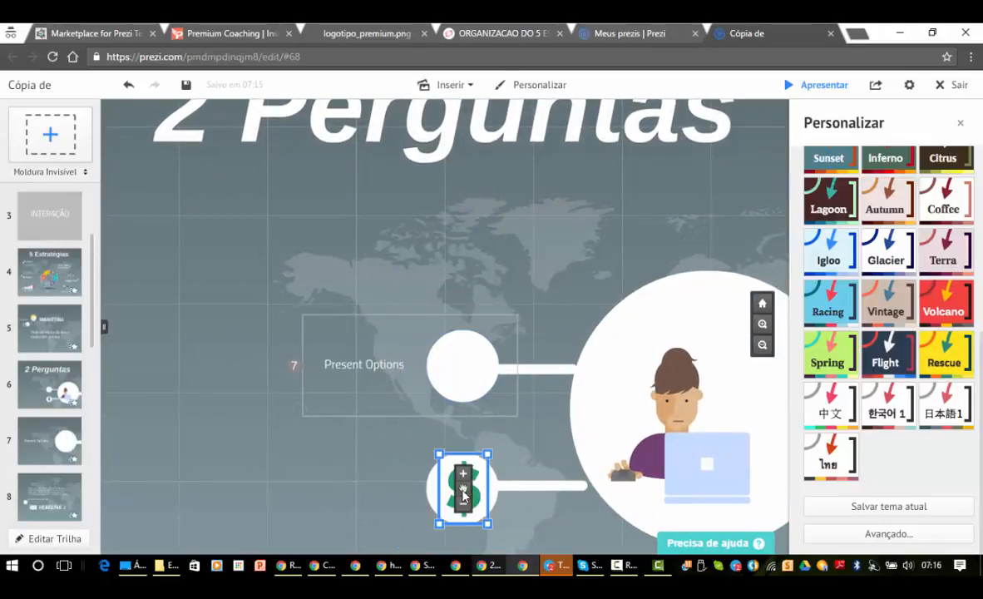
left_click(500, 439)
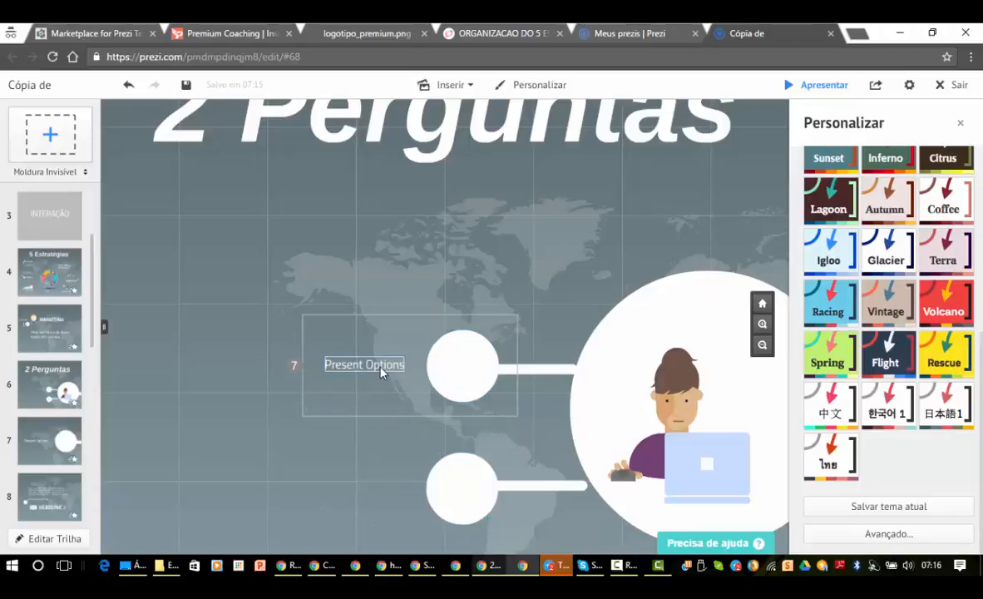
- Remove the invisible frame around Present Options, keeping its contents, and delete the Present Options text
scroll(360, 301, "down", 2)
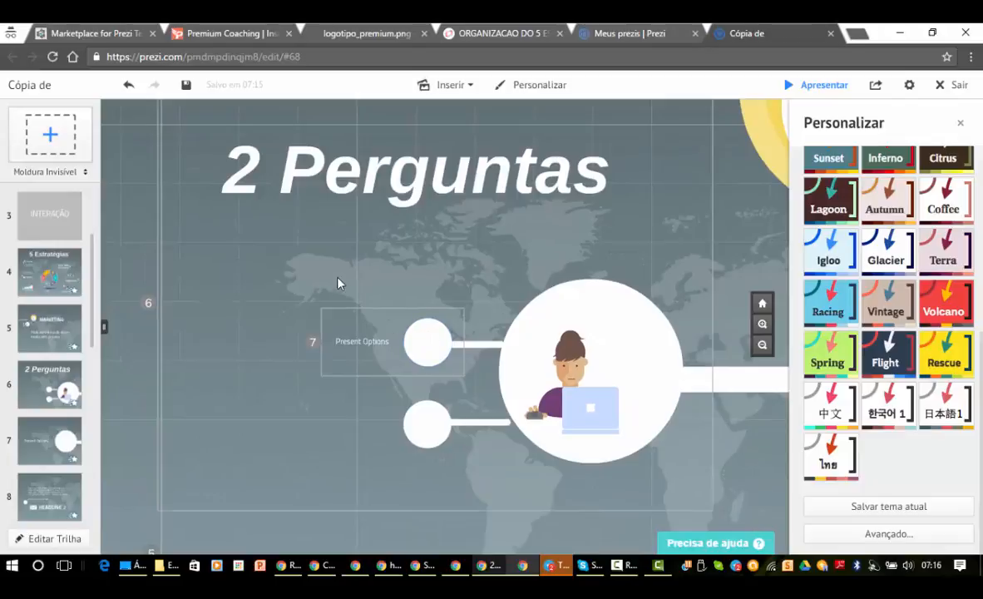
left_click(358, 316)
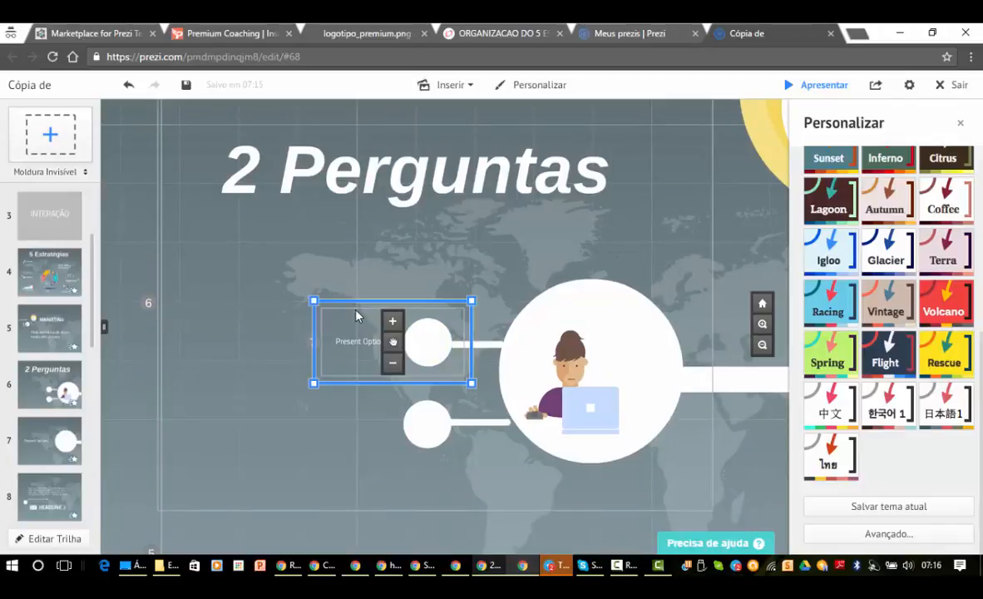
left_click(387, 287)
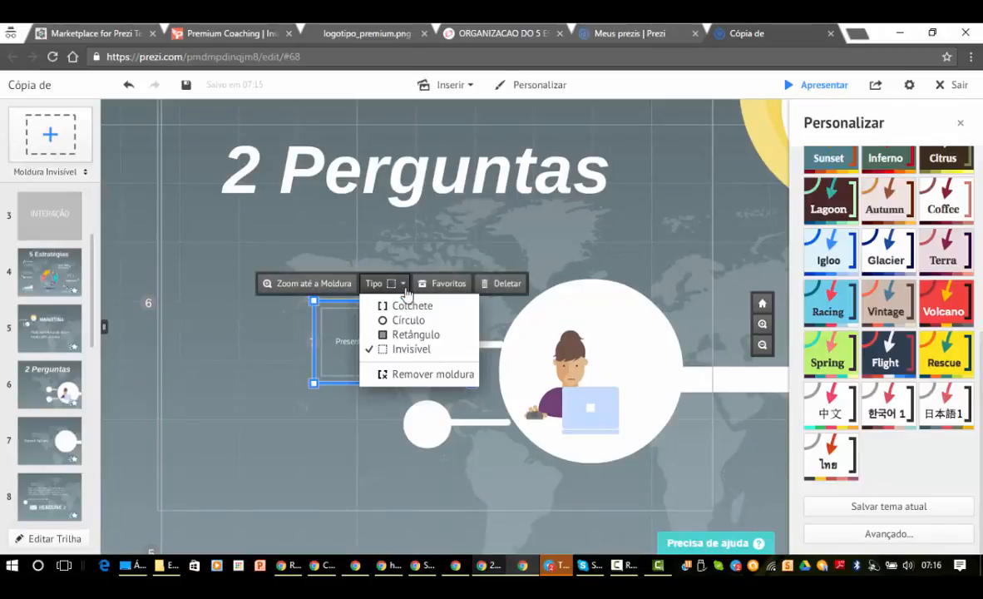
left_click(424, 374)
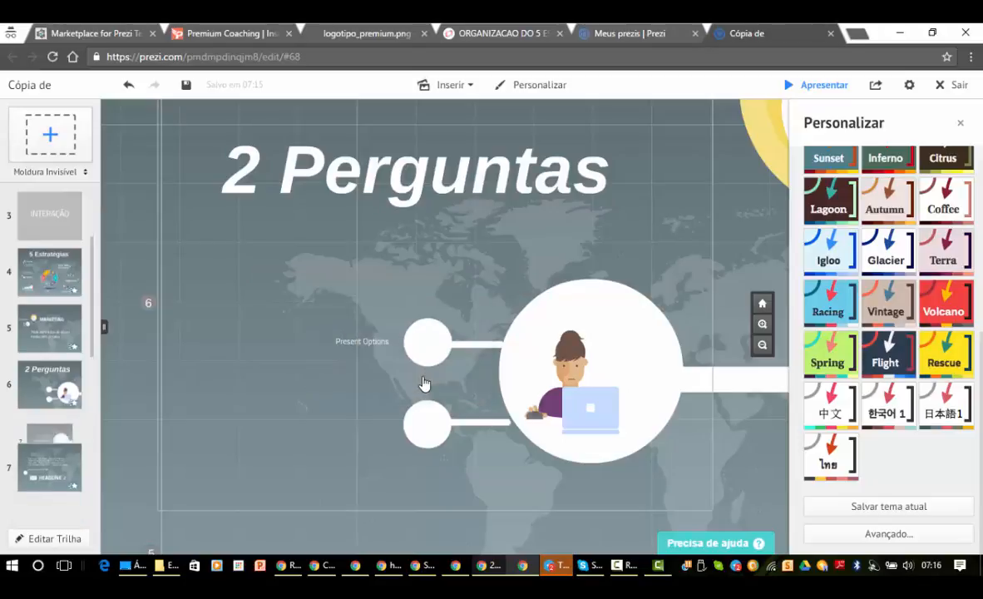
left_click(360, 343)
key("Delete")
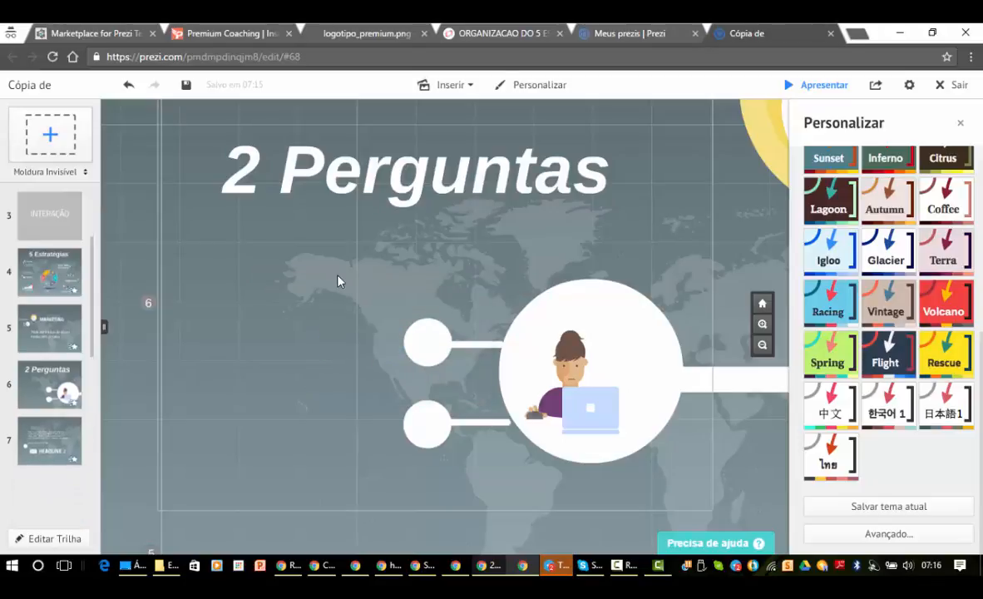
- Paste the copied question below the 2 Perguntas heading and capitalize it to read "Por que comprar/contratar?"
key("ctrl+v")
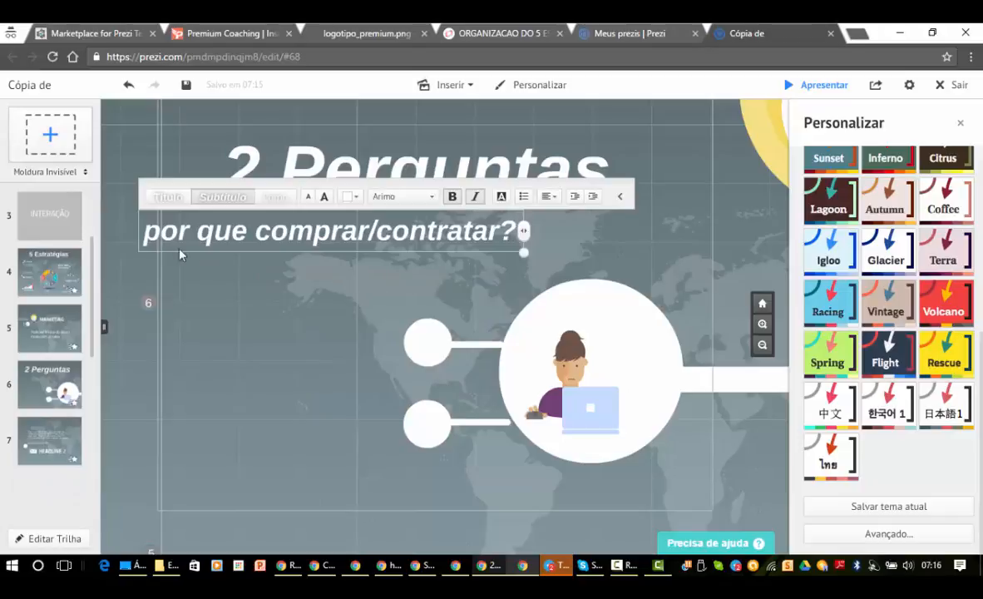
key("BackSpace")
type("P")
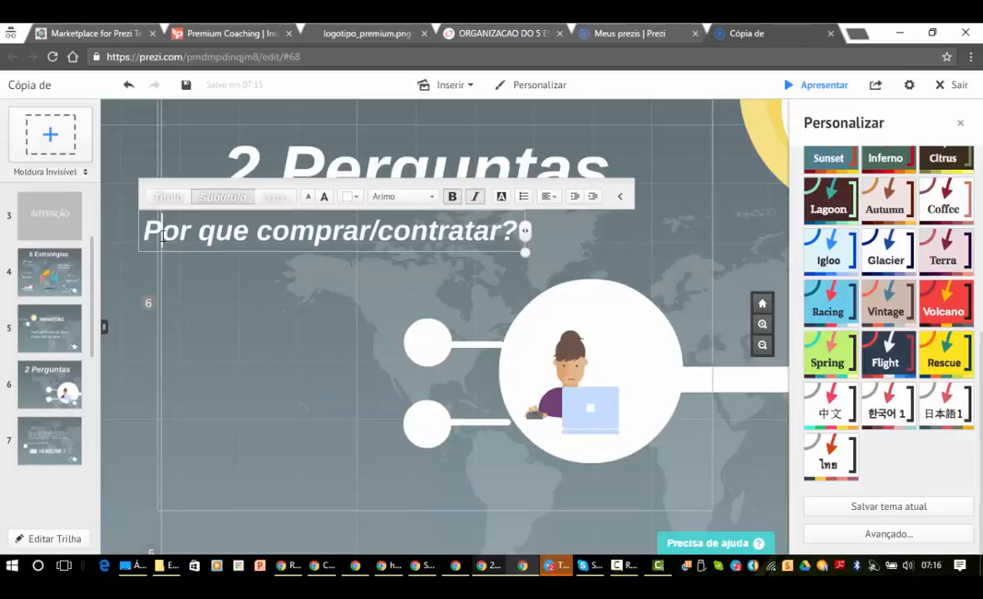
left_click(363, 313)
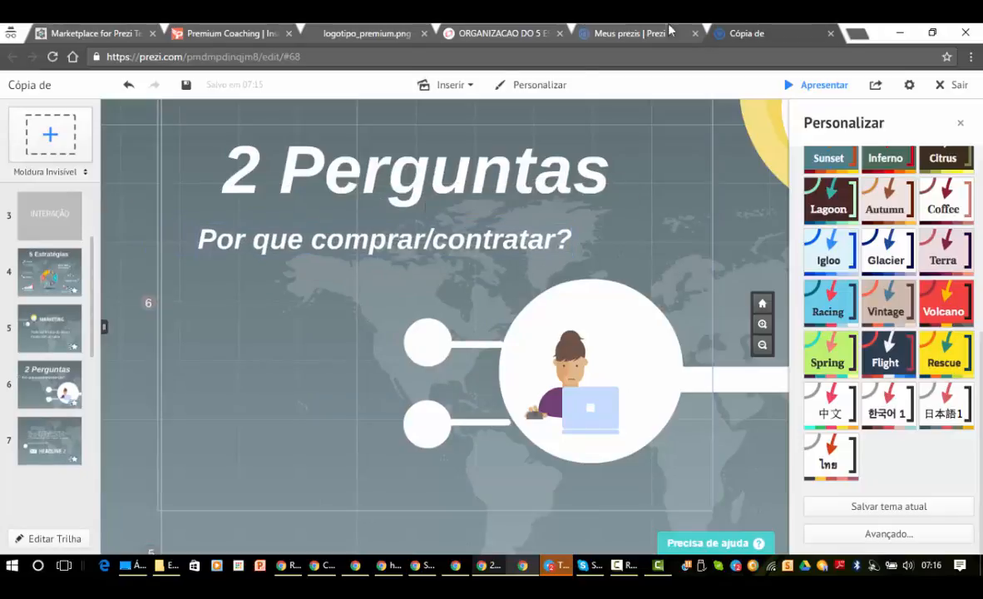
- Copy the text "por que de mim?" from the MindMeister mind map and paste it into the Prezi canvas
left_click(524, 33)
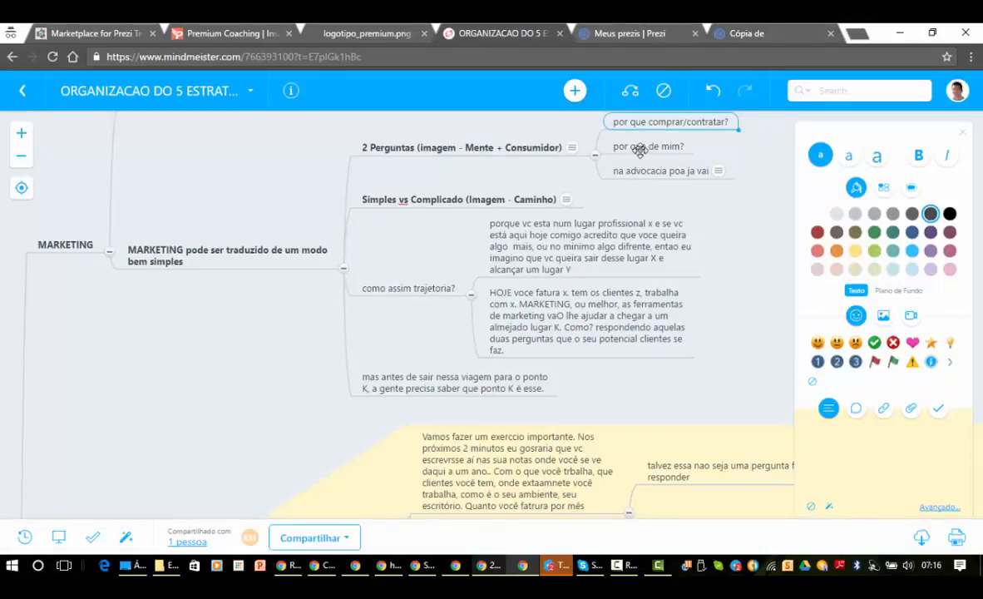
double_click(639, 147)
key("ctrl+c")
left_click(731, 33)
key("ctrl+v")
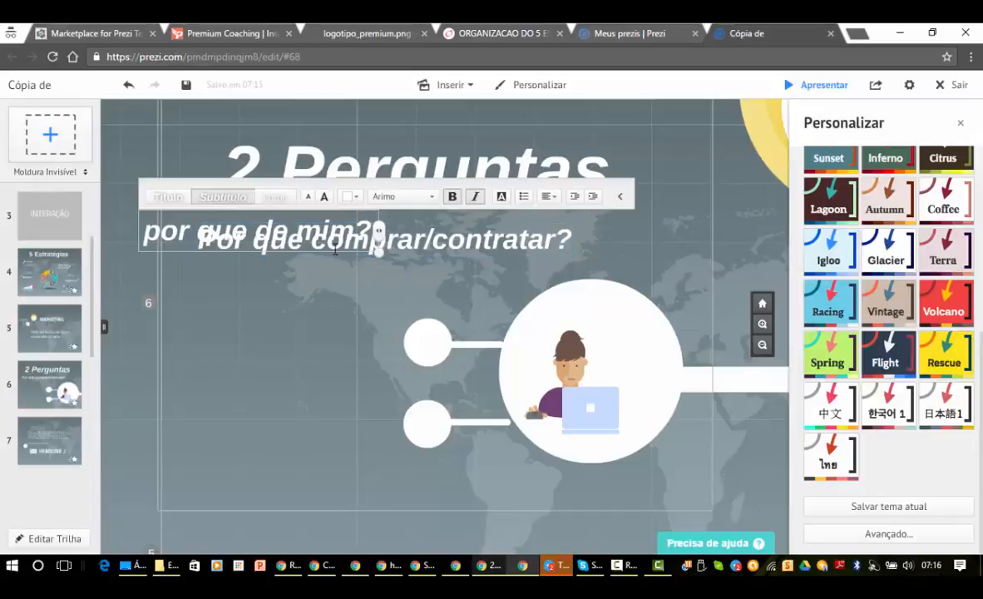
- Move the pasted second question below the first one and capitalize it to read "Por que de mim?"
left_click(266, 252)
left_click_drag(258, 250, 327, 299)
left_click(213, 264)
left_click(213, 264)
left_click(232, 280)
key("BackSpace")
type("P")
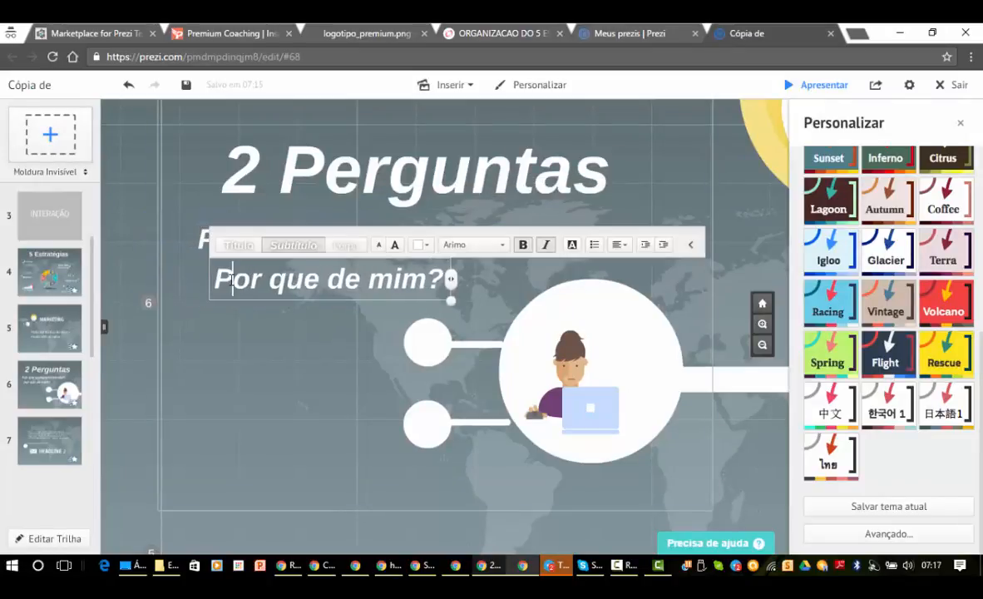
- Align "Por que de mim?" with the start of the question above it and open the presentation path for editing
left_click(315, 323)
left_click_drag(313, 277, 297, 292)
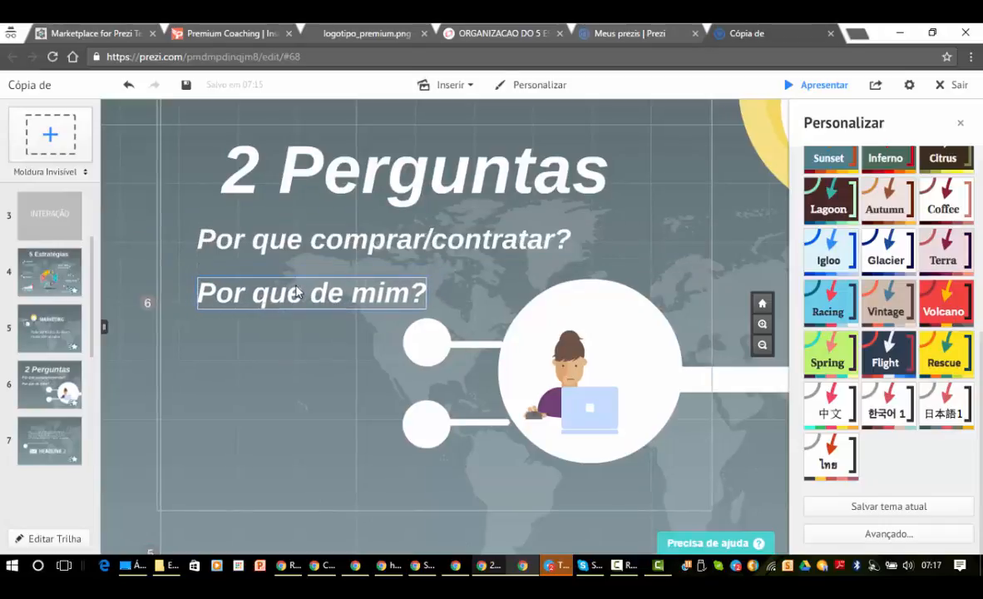
left_click(177, 366)
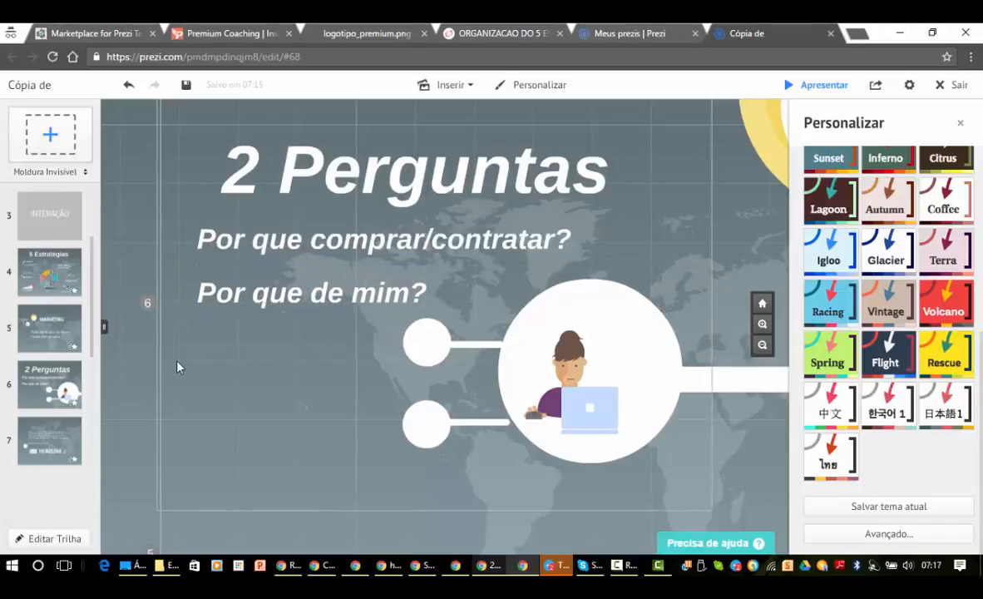
left_click(55, 538)
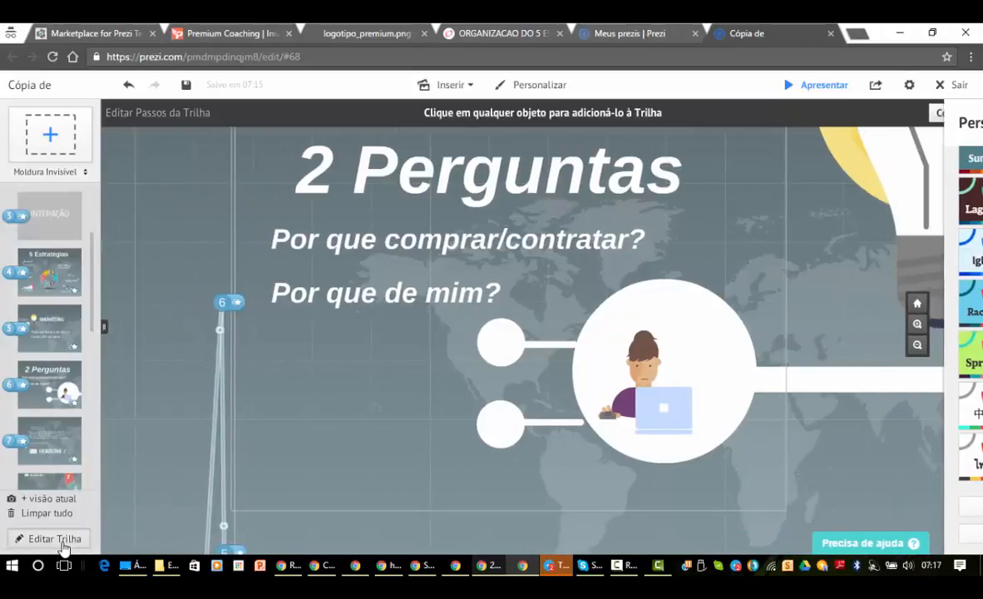
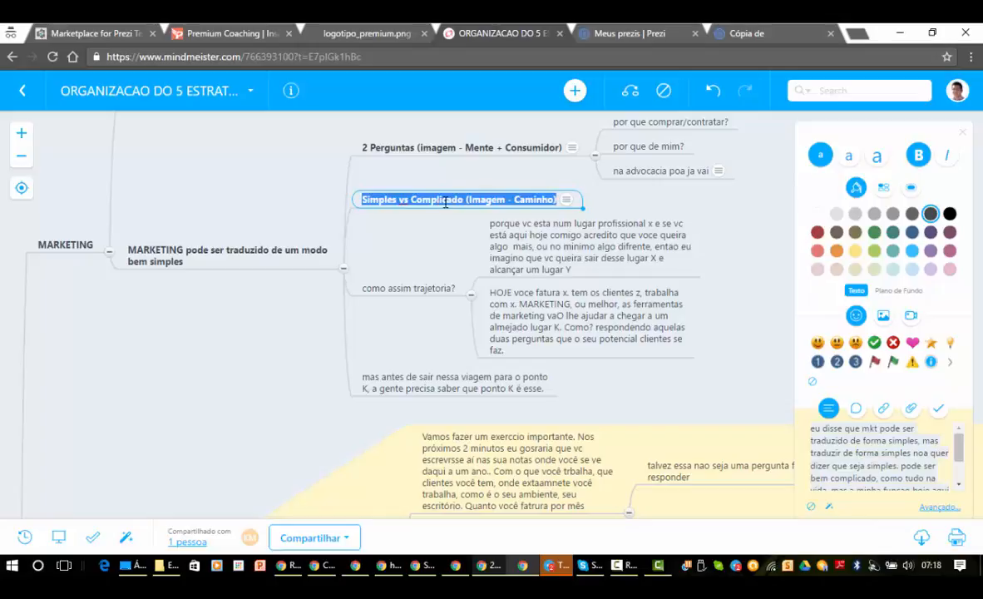
- Return to the Prezi editor and delete the two small circles with their connecting lines in frame 7
left_click(751, 35)
left_click(400, 405)
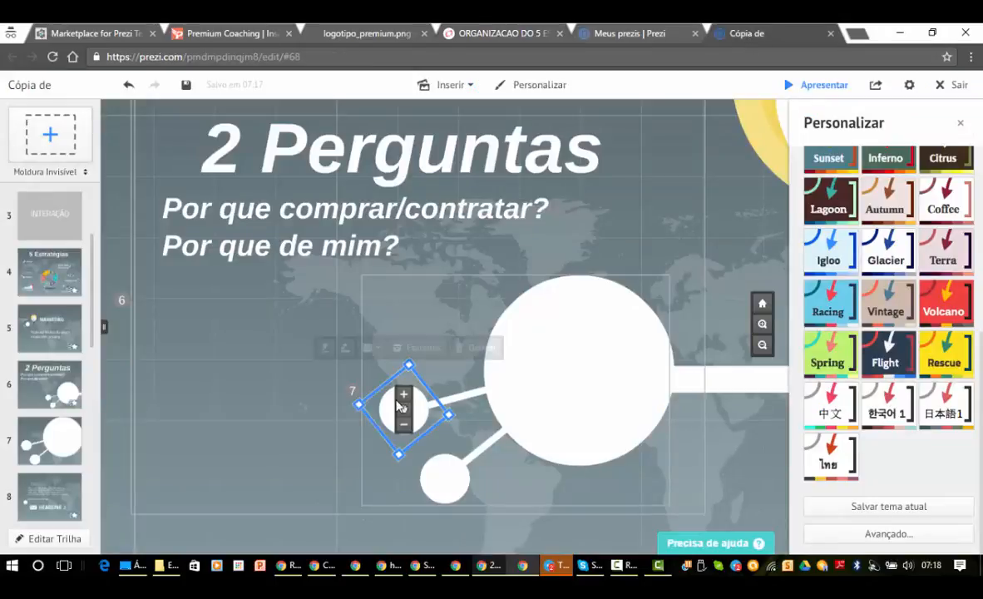
left_click(276, 350)
left_click_drag(271, 335, 542, 527)
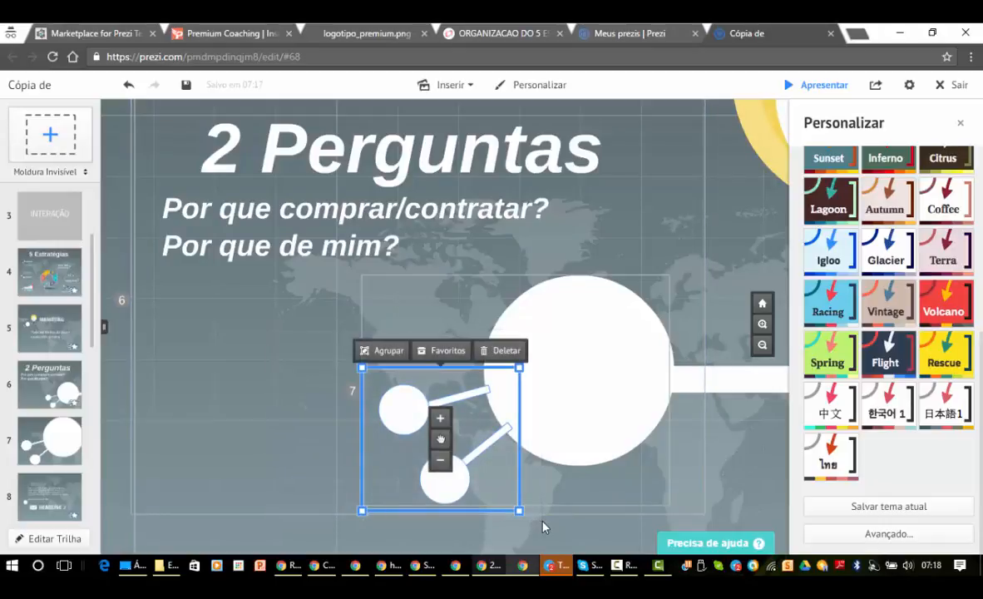
left_click(312, 375)
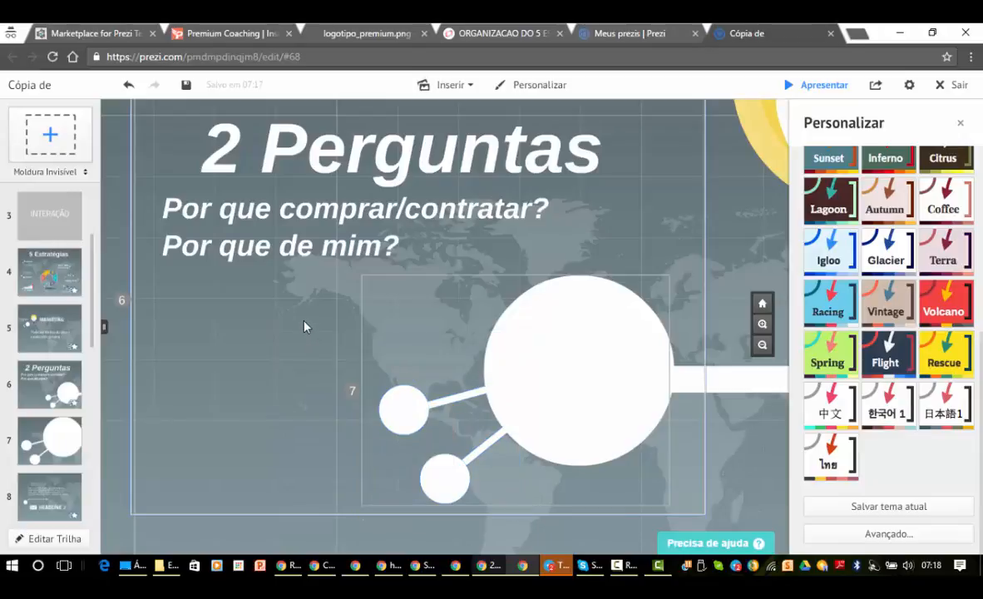
left_click_drag(304, 326, 542, 533)
key("Delete")
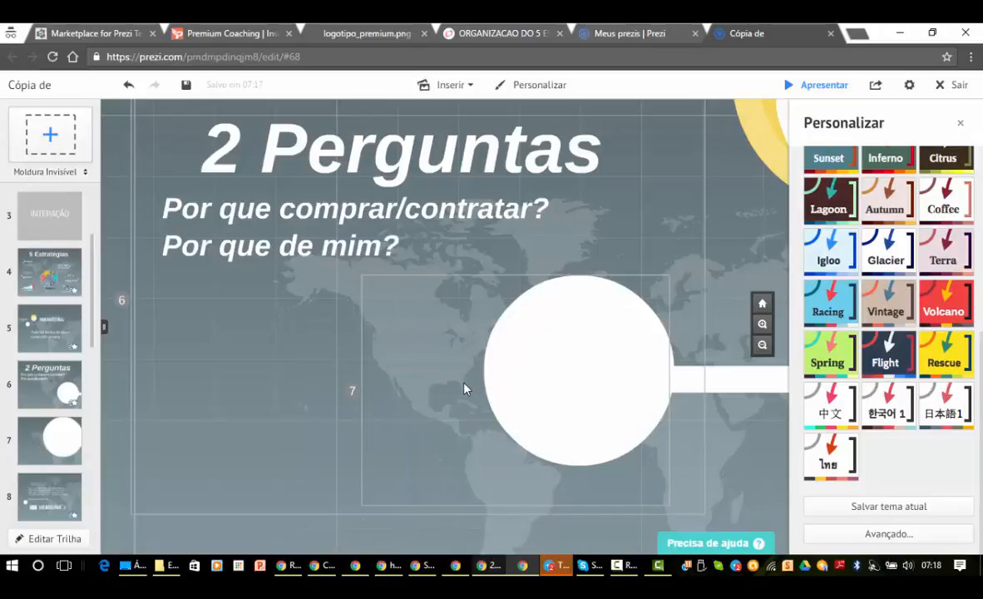
- Shift frame 7 slightly, zoom to it and paste the text "Simples vs Complicado (Imagem - Caminho)" over the white circle
left_click(461, 279)
left_click_drag(461, 279, 470, 268)
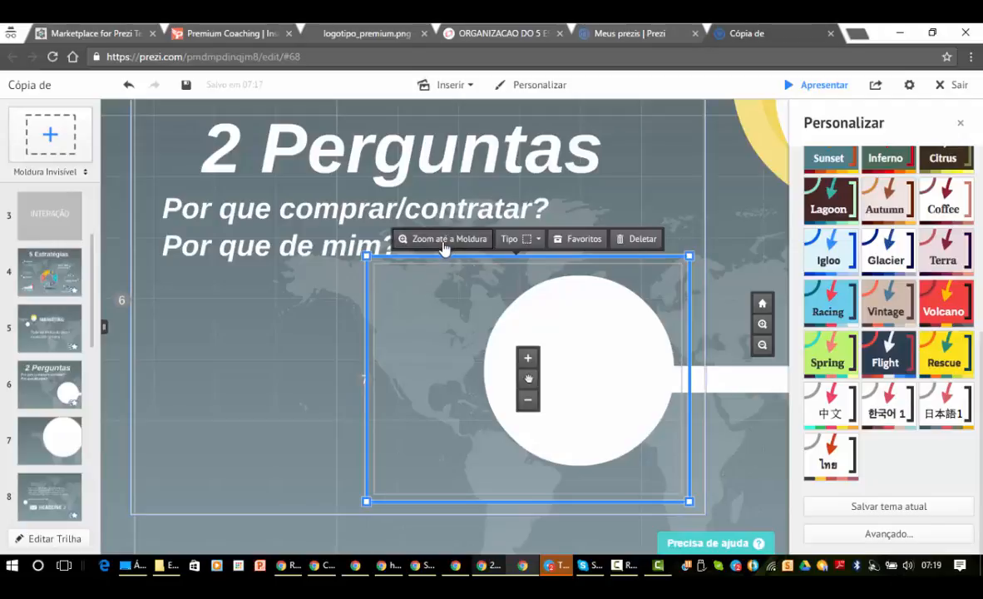
left_click(445, 240)
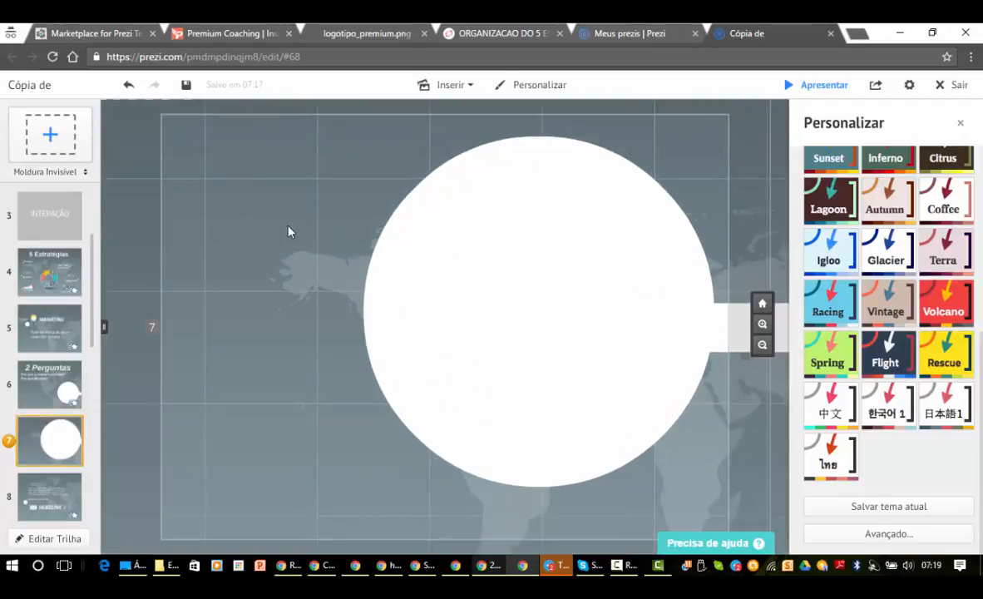
left_click(289, 226)
key("ctrl+v")
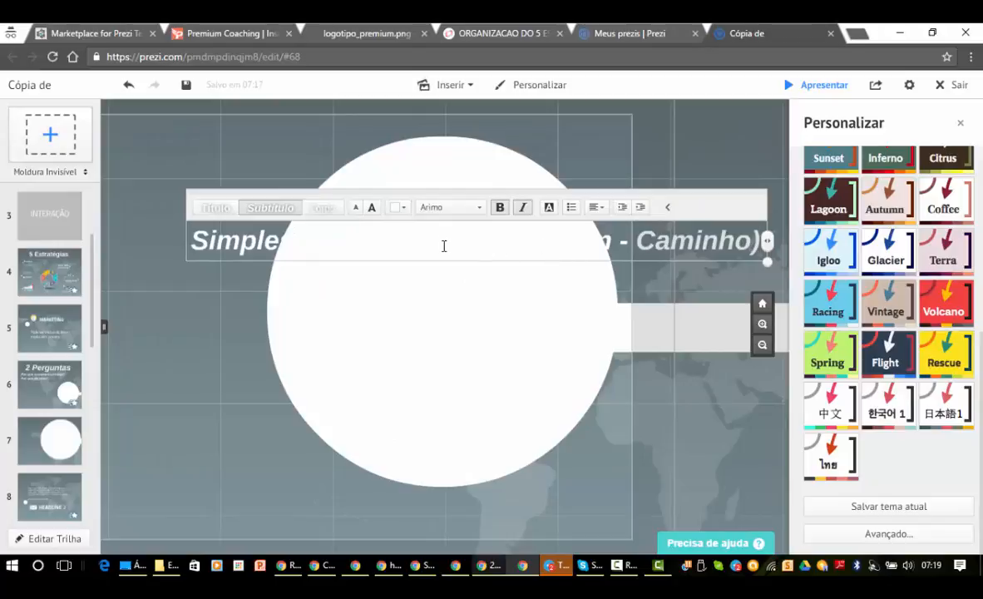
- Colour the pasted heading red and delete "(Imagem - Caminho)" so that it reads "Simples vs Complicado"
left_click(403, 209)
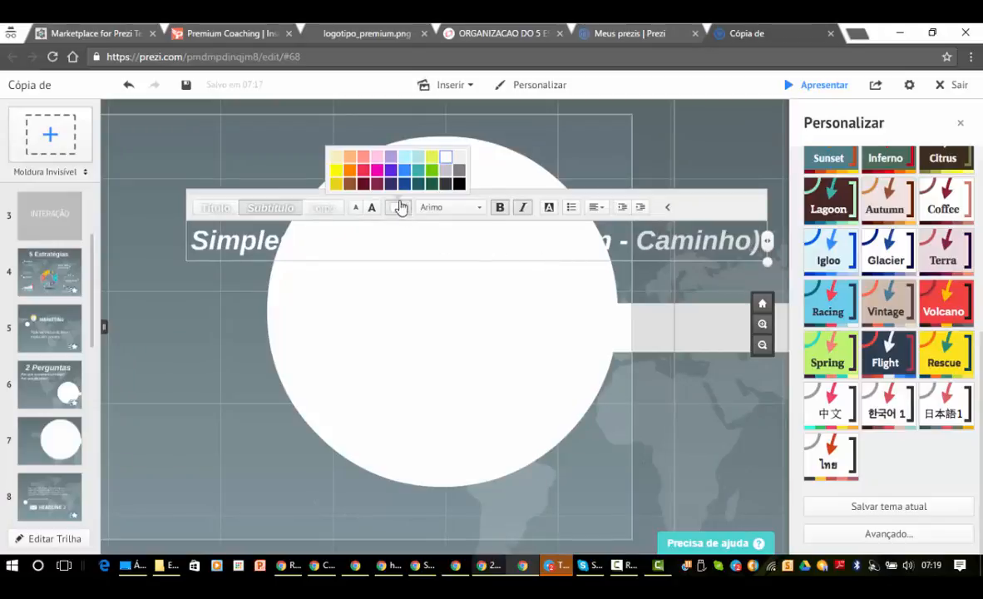
left_click(458, 186)
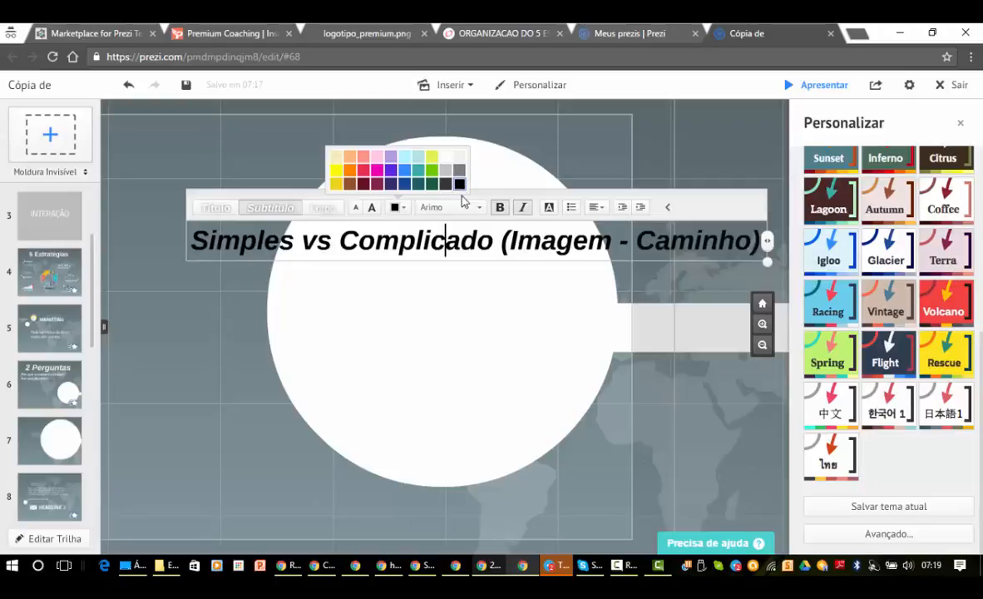
left_click(364, 170)
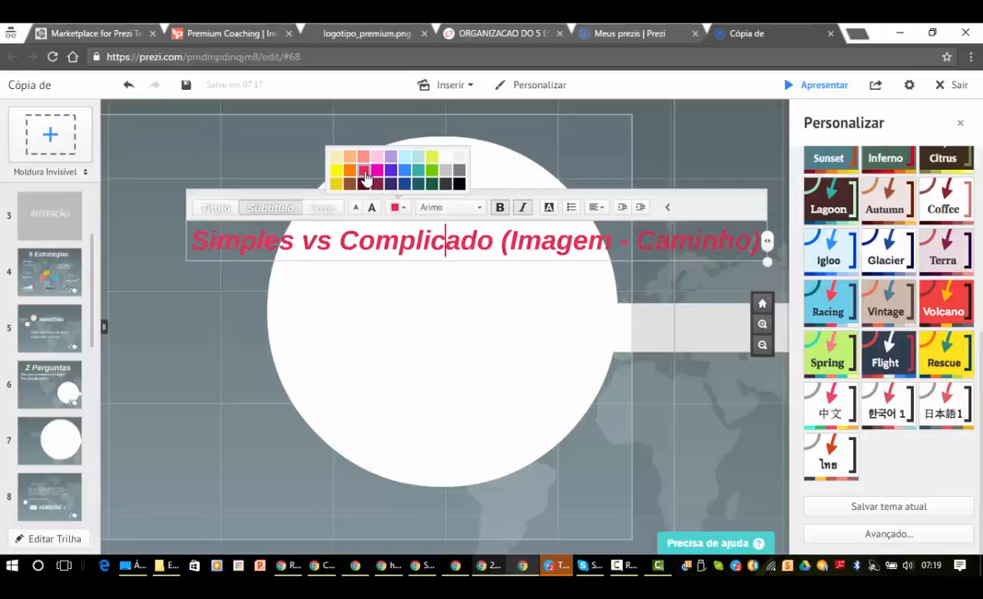
left_click_drag(498, 244, 758, 242)
key("BackSpace")
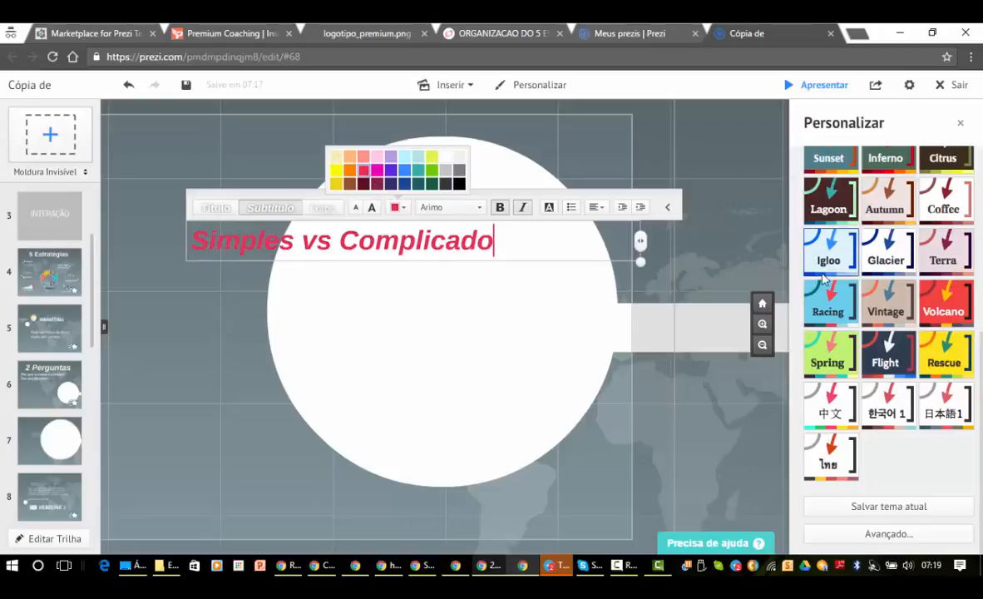
- Colour the word "Simples" green and the word "vs" black in the heading
double_click(263, 242)
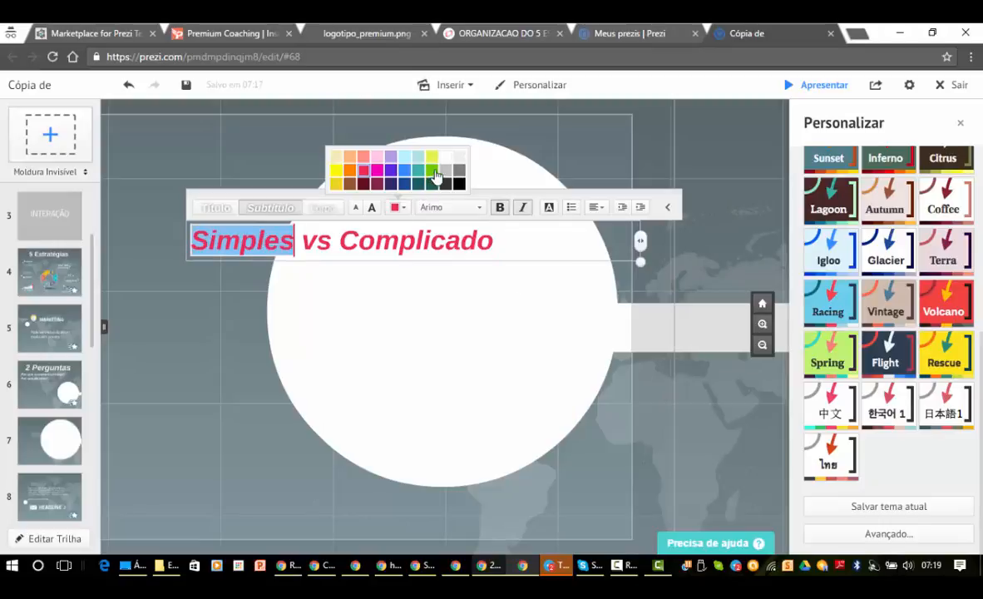
left_click(433, 171)
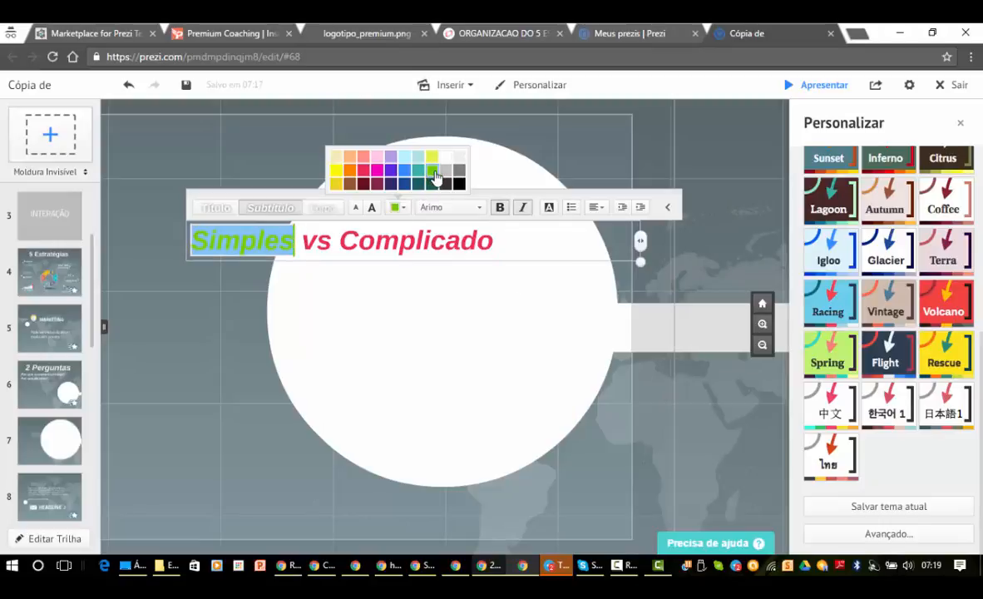
double_click(305, 240)
double_click(312, 241)
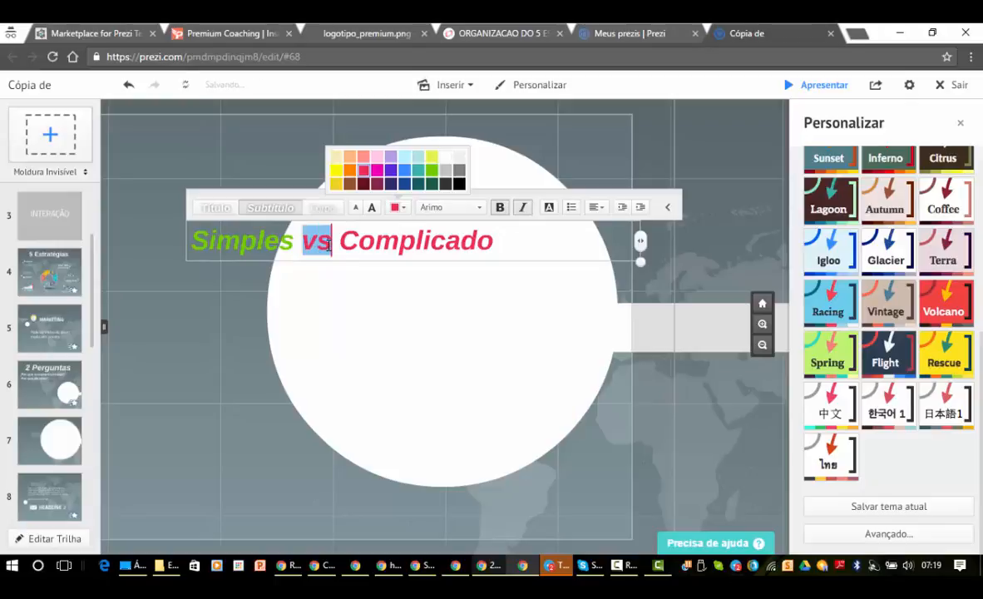
left_click(459, 188)
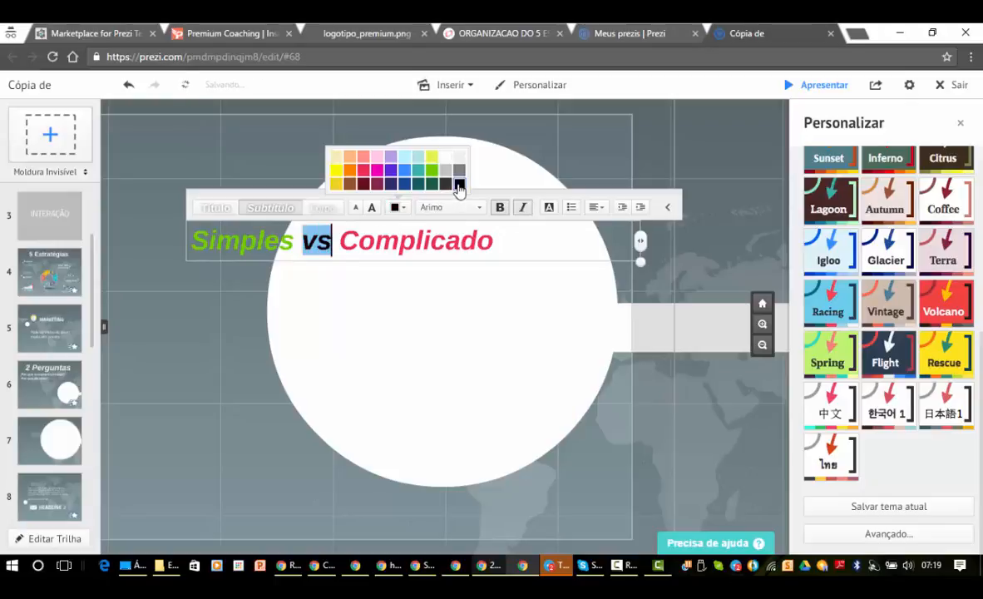
left_click(489, 324)
left_click(480, 248)
left_click(493, 241)
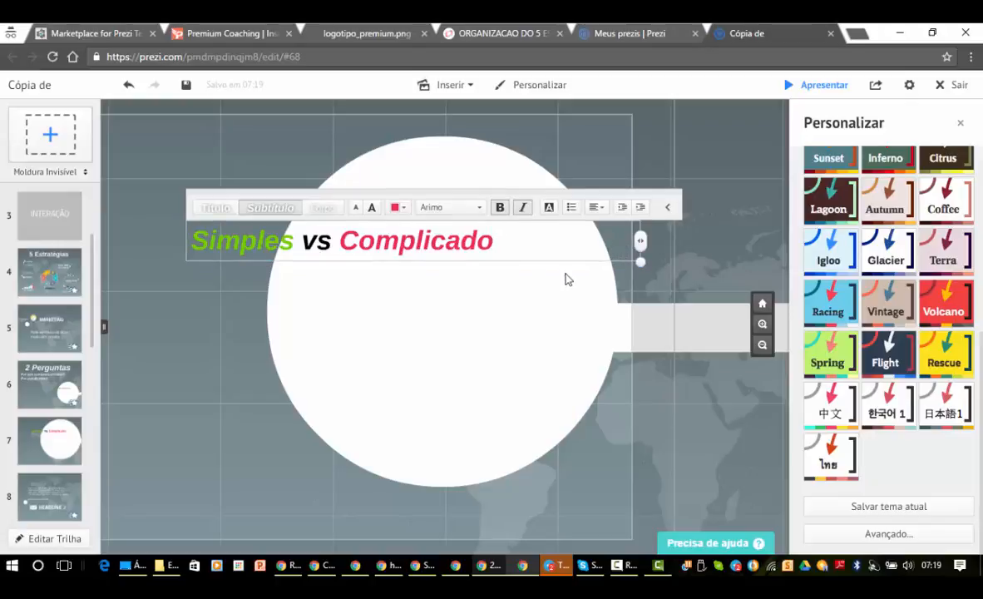
- Narrow the heading's text box and break the text into three lines: "Simples", "vs" and "Complicado"
left_click_drag(639, 242, 408, 251)
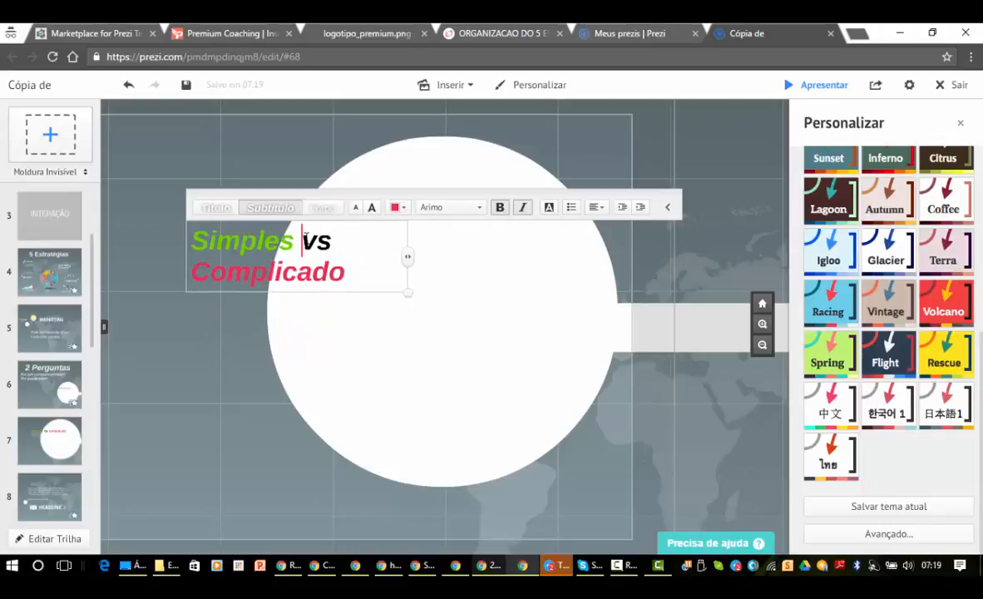
left_click(303, 240)
key("Return")
left_click(232, 272)
key("Return")
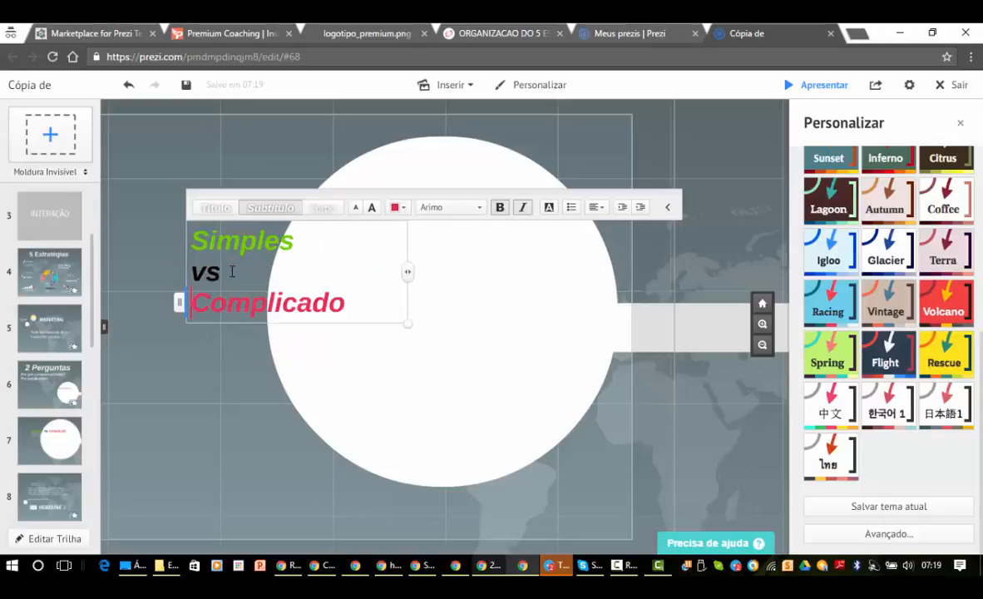
- Centre-align all three lines of the "Simples vs Complicado" heading and finish editing the text
left_click(595, 208)
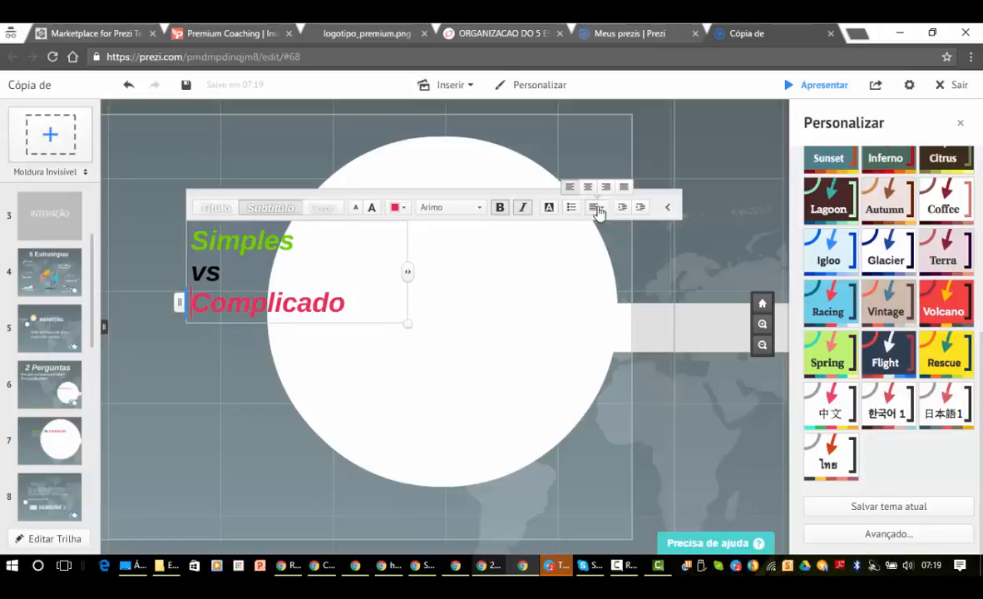
left_click(589, 189)
left_click_drag(330, 241, 379, 345)
left_click(595, 208)
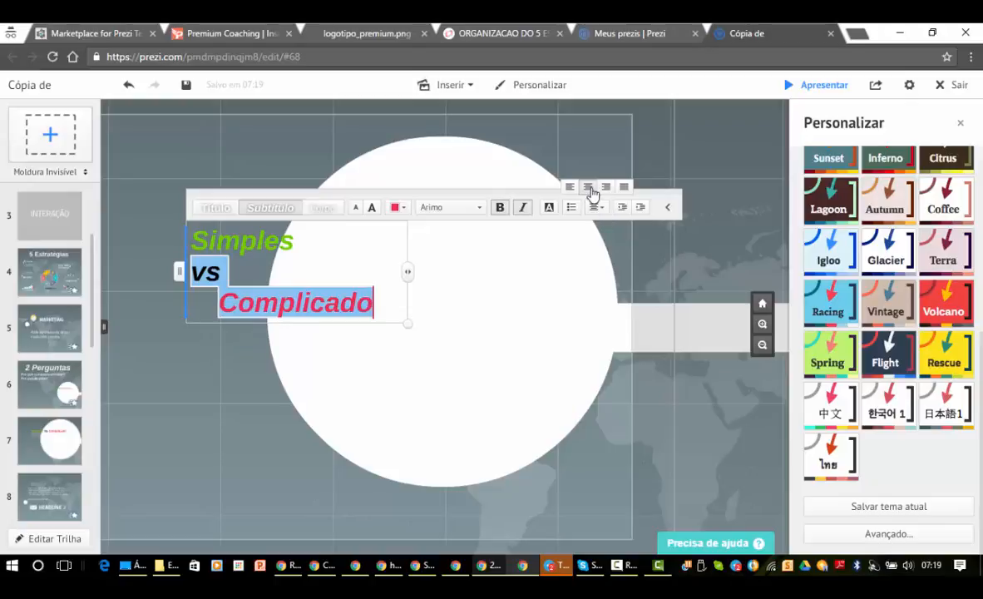
left_click(230, 236)
key("ctrl+a")
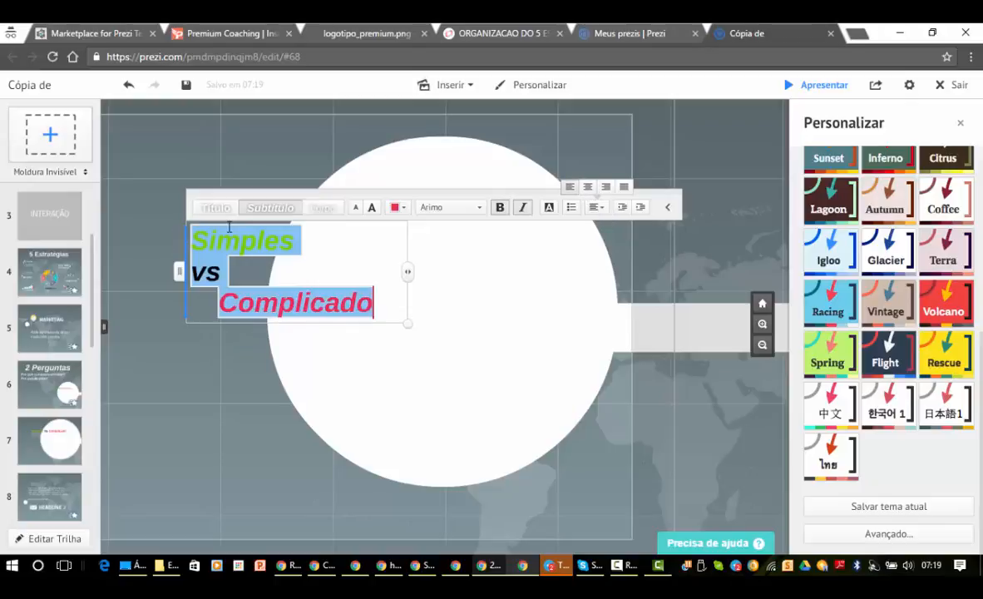
left_click(588, 188)
left_click(495, 276)
- Move the "Simples vs Complicado" heading into the white circle, enlarge it and centre it there
left_click_drag(314, 249, 474, 262)
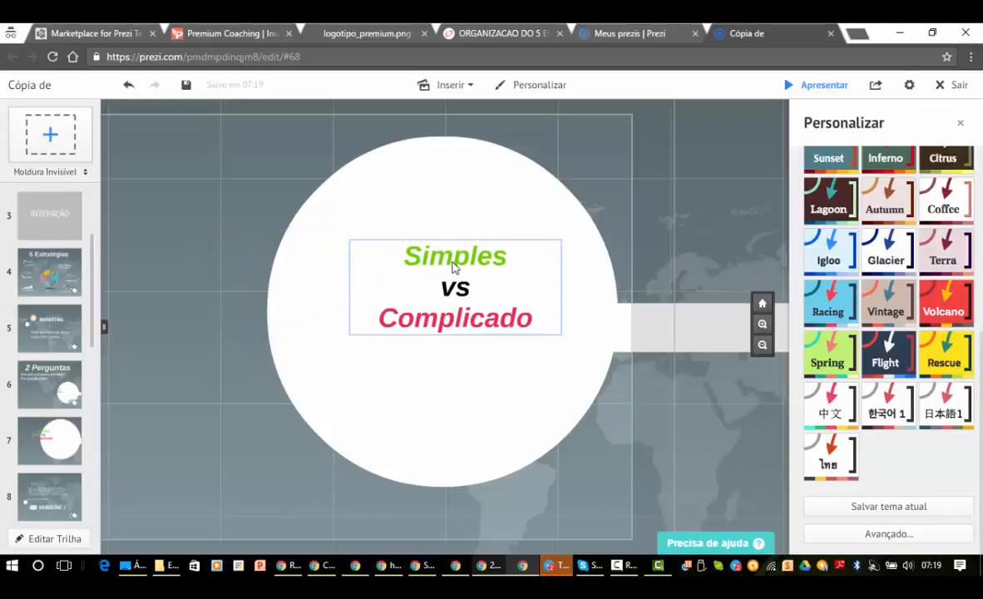
left_click_drag(568, 342, 648, 409)
left_click_drag(452, 291, 433, 292)
- Edit the path and add a fade-in animation to the "Simples vs Complicado" heading in step 7
scroll(435, 292, "down", 3)
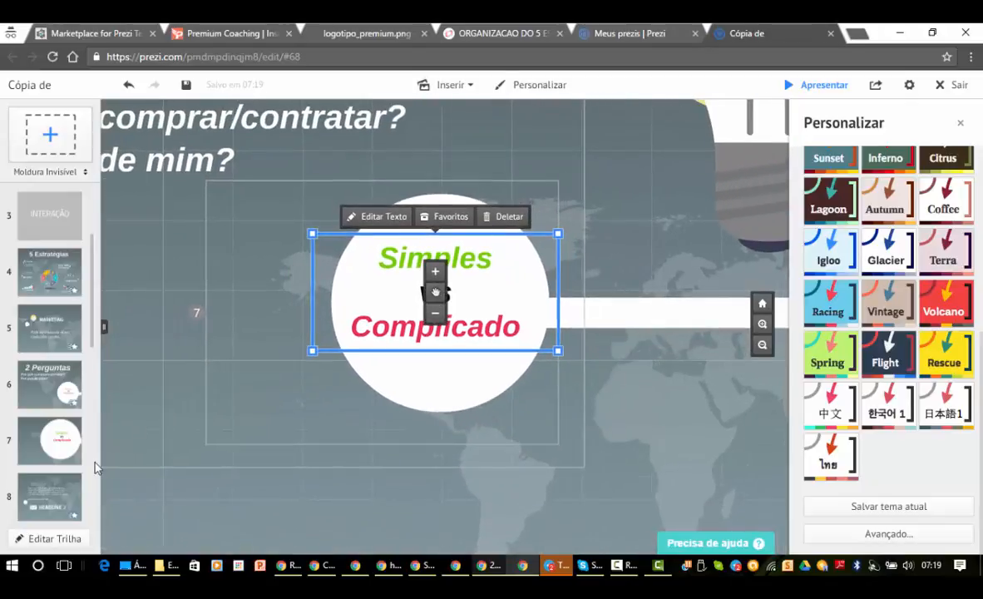
left_click(58, 540)
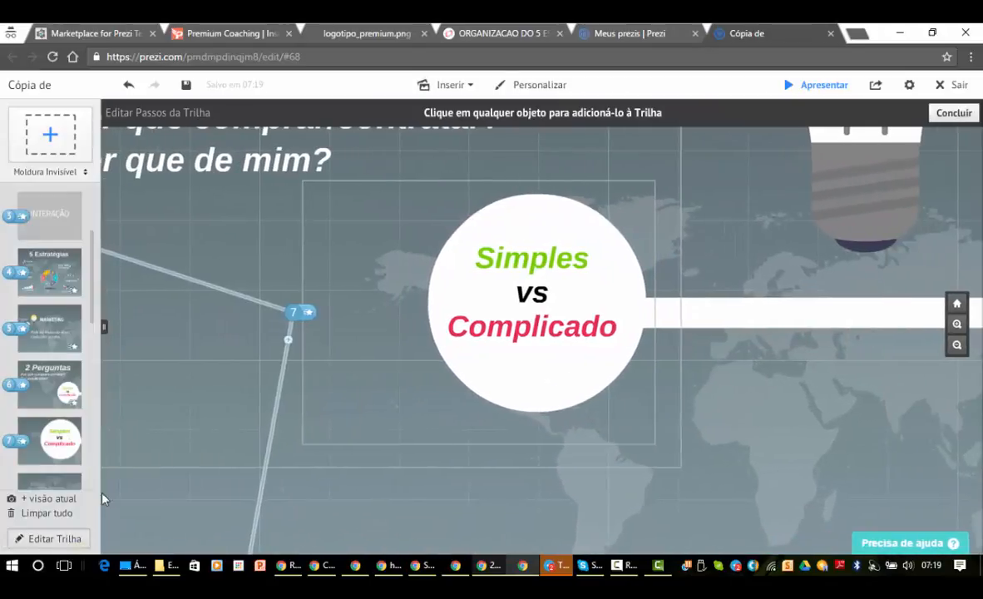
left_click(311, 314)
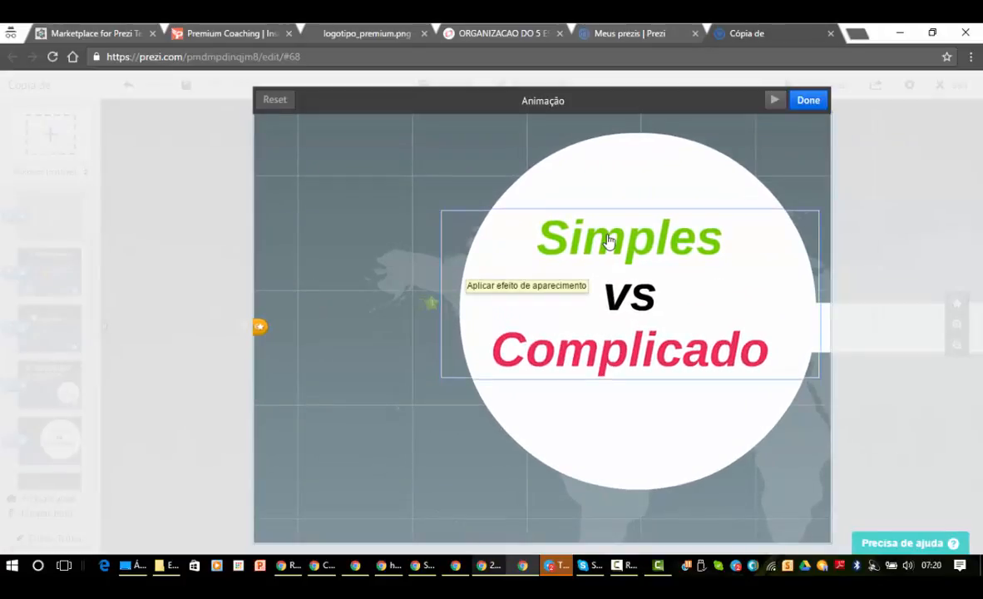
left_click(608, 240)
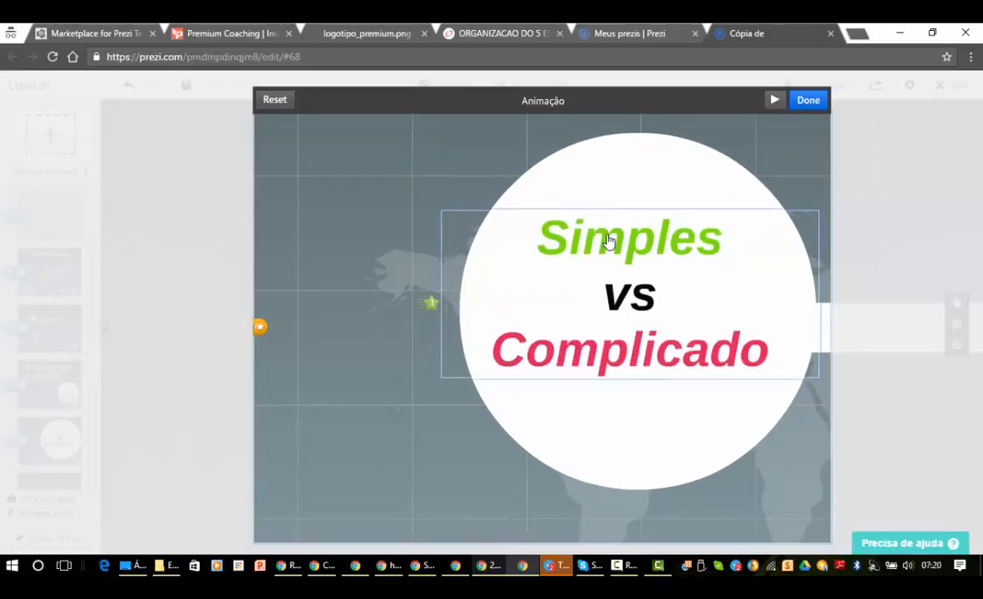
left_click(808, 100)
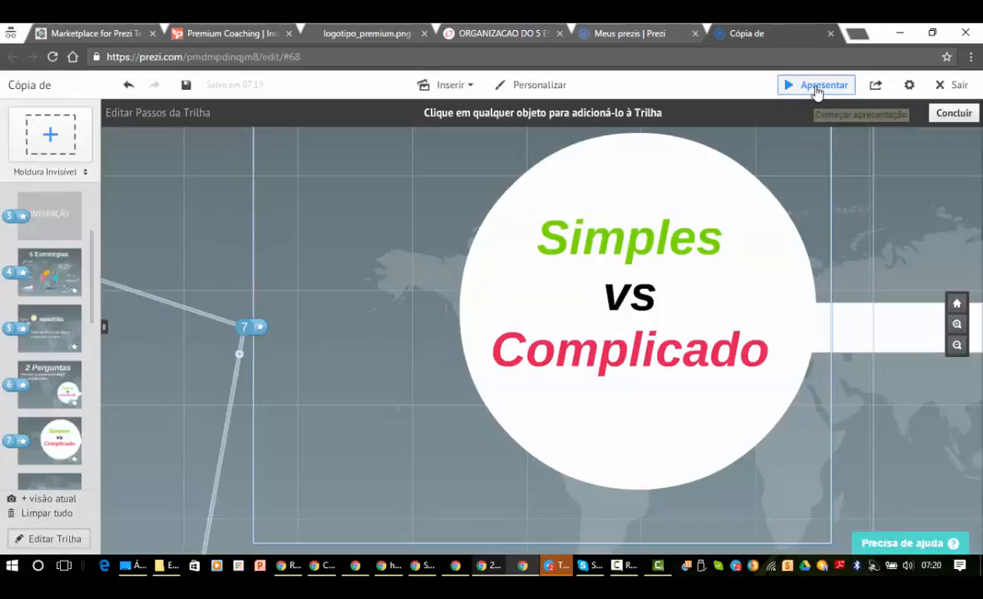
- Preview the presentation from frame 7 through the HEADLINE 2 frame and exit the presentation
left_click(817, 87)
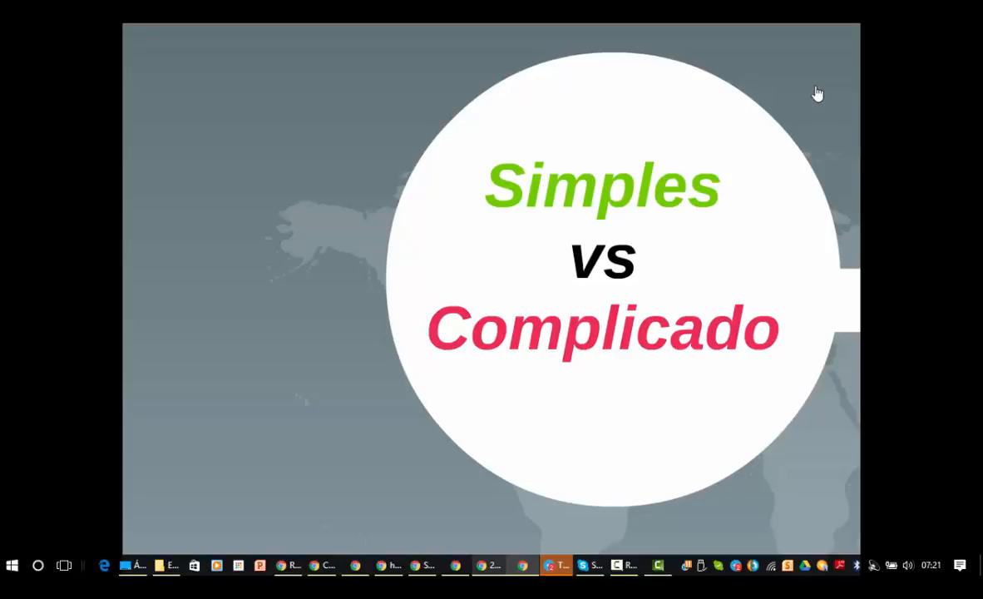
key("Right")
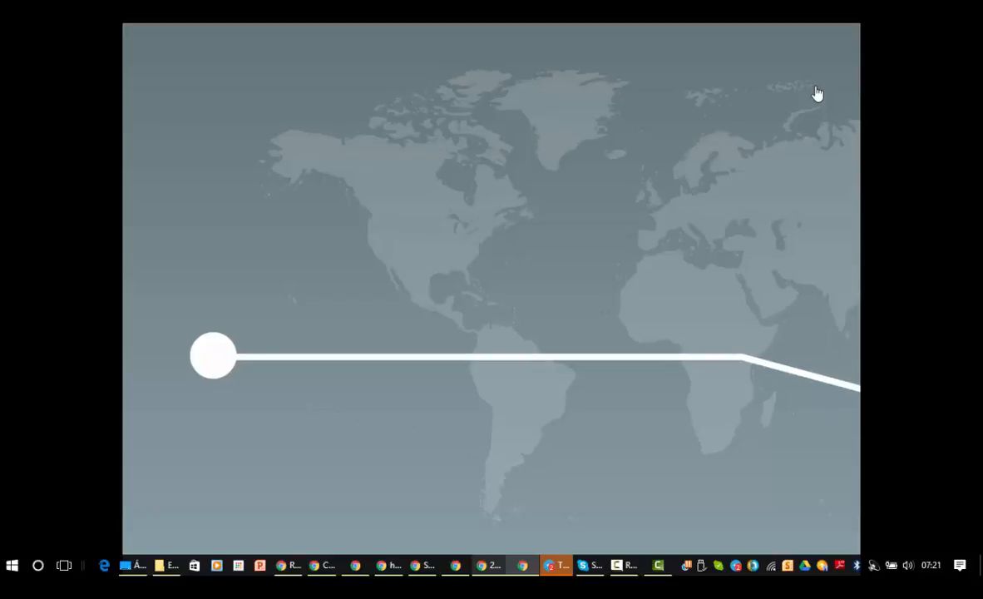
key("Right")
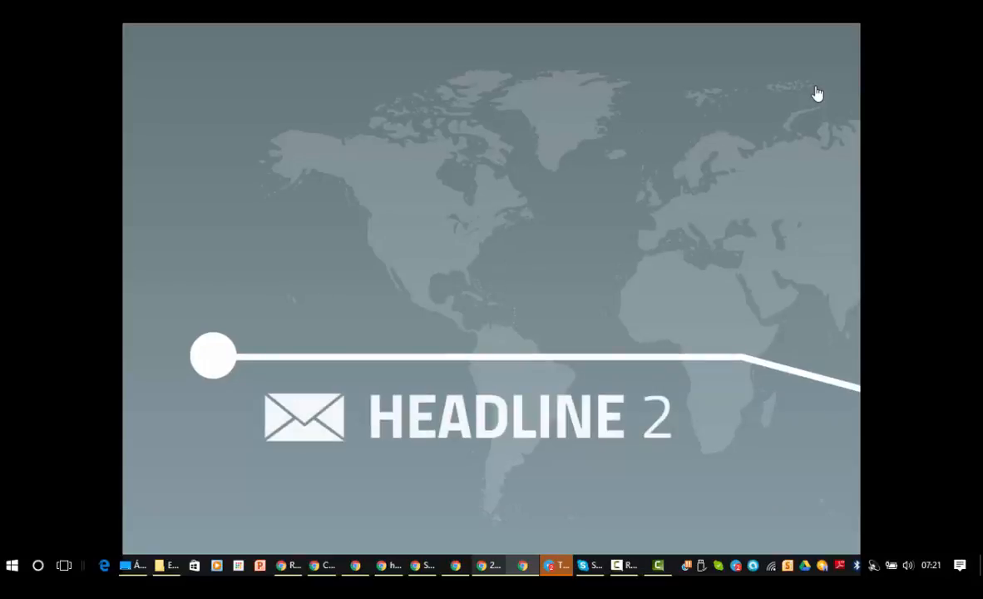
key("Escape")
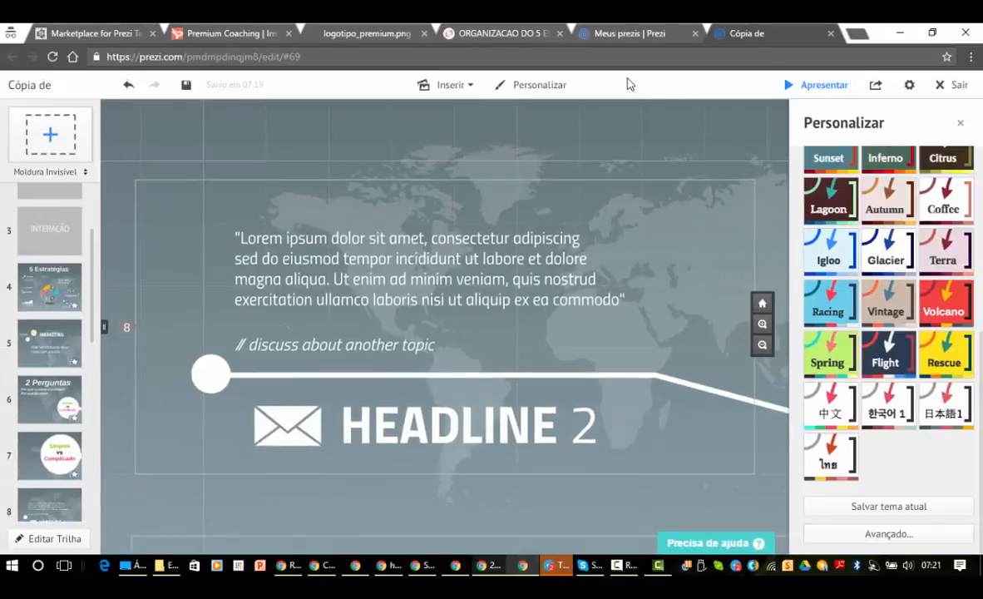
- Switch to the MindMeister mind map, look through the content below MARKETING and collapse the PARTE 2 branch
left_click(503, 33)
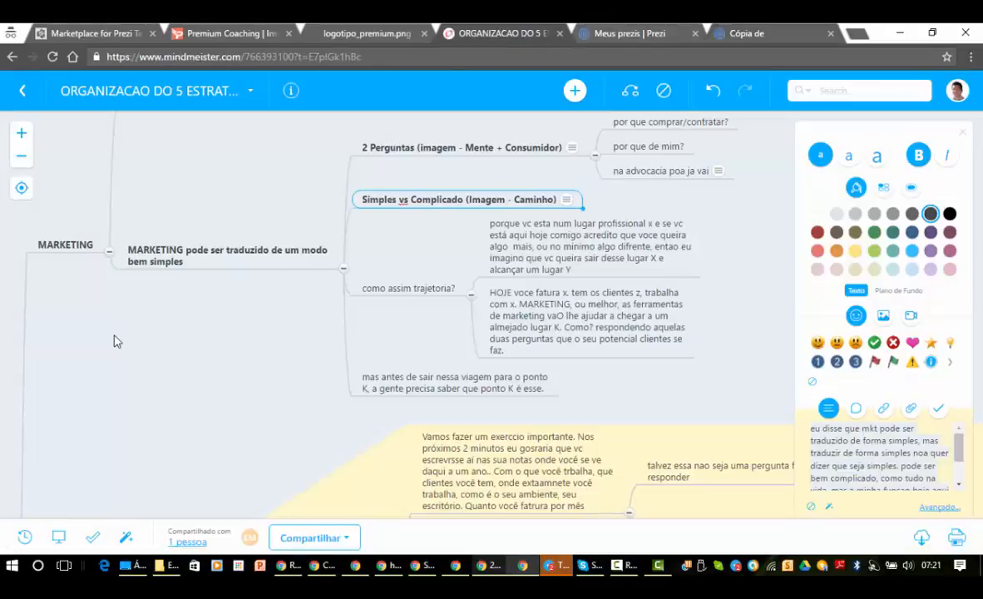
scroll(114, 333, "down", 8)
scroll(114, 300, "down", 3)
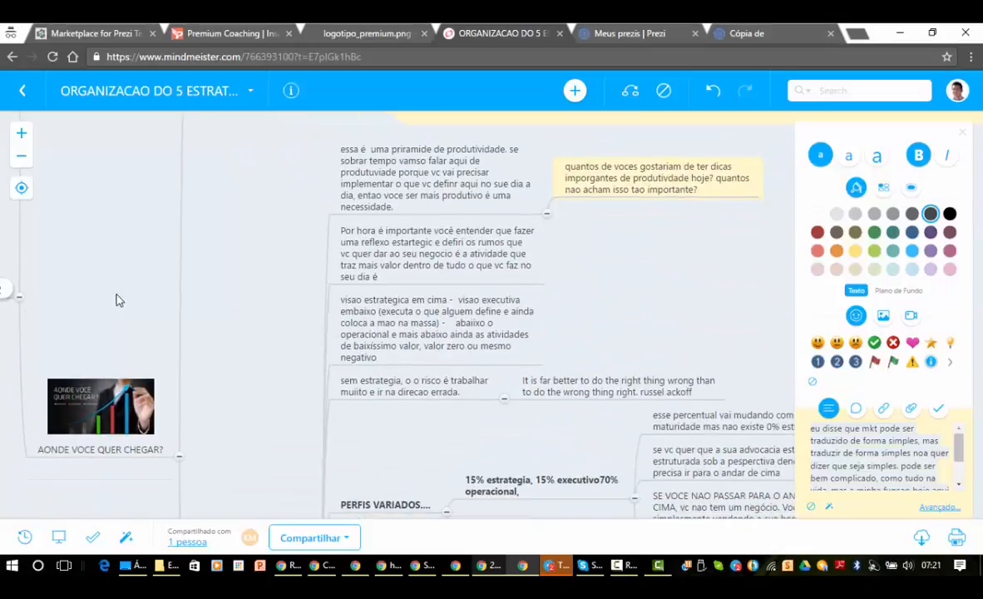
left_click(148, 309)
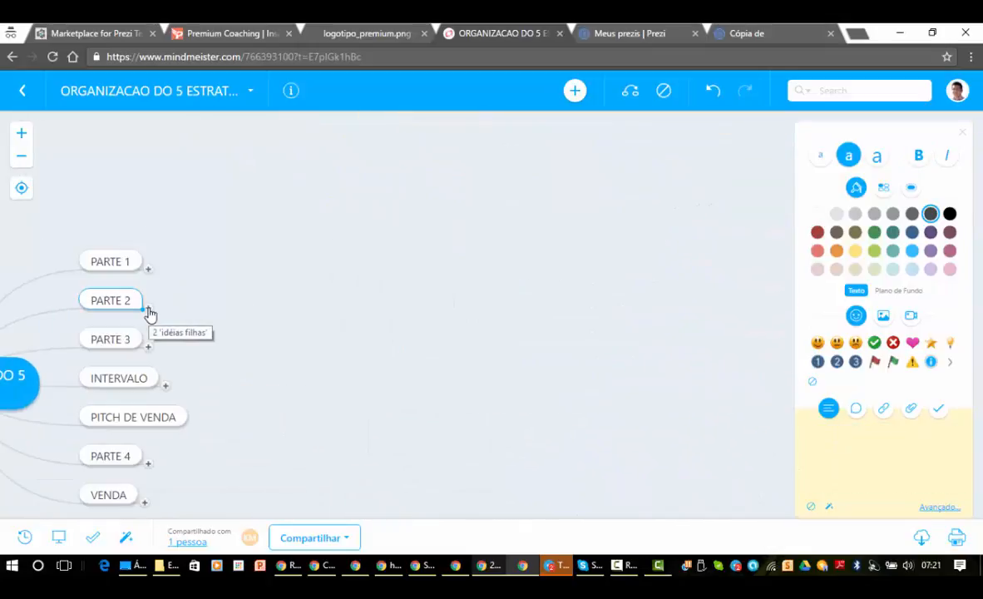
left_click(148, 309)
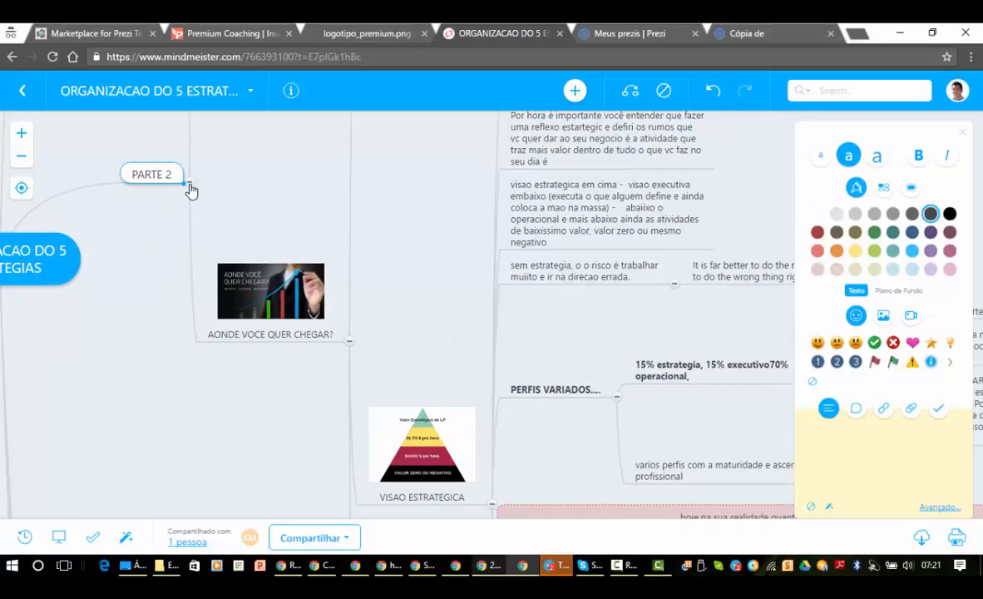
left_click(190, 185)
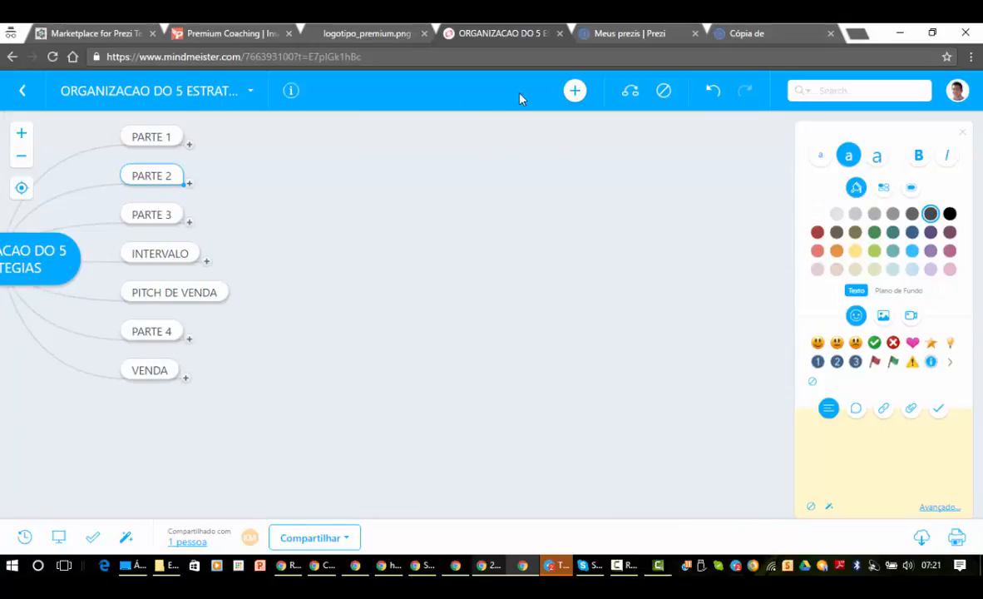
- Return to the Prezi editor and examine the MARKETING frame up close, around the white circle and the light bulb
left_click(742, 32)
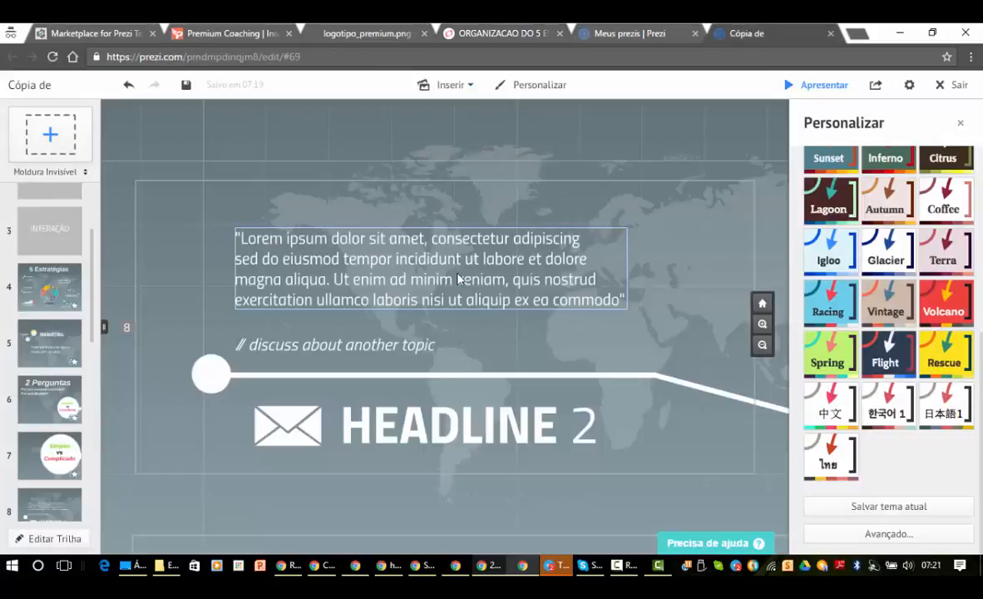
left_click(57, 343)
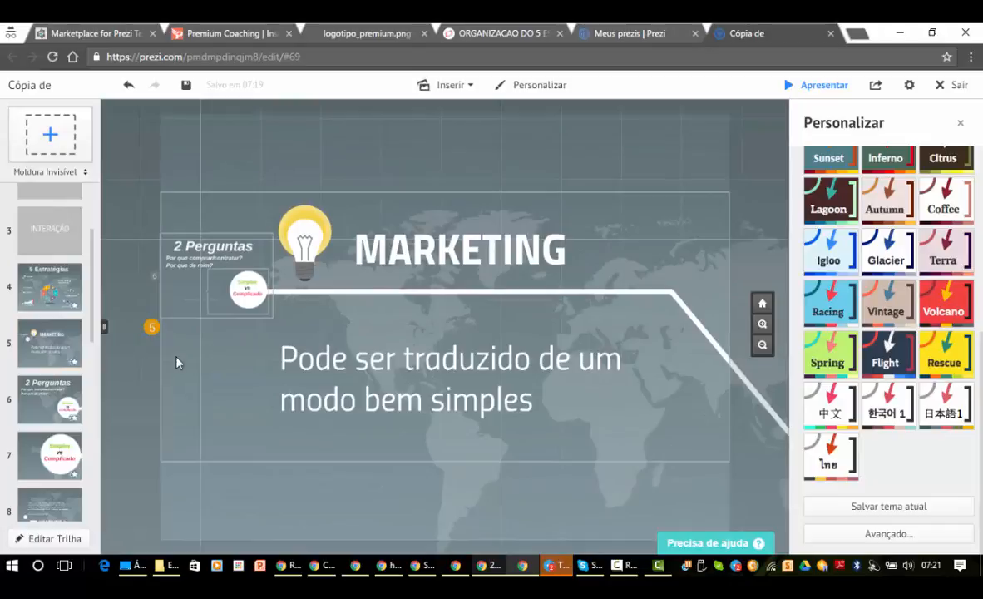
scroll(212, 421, "up", 3)
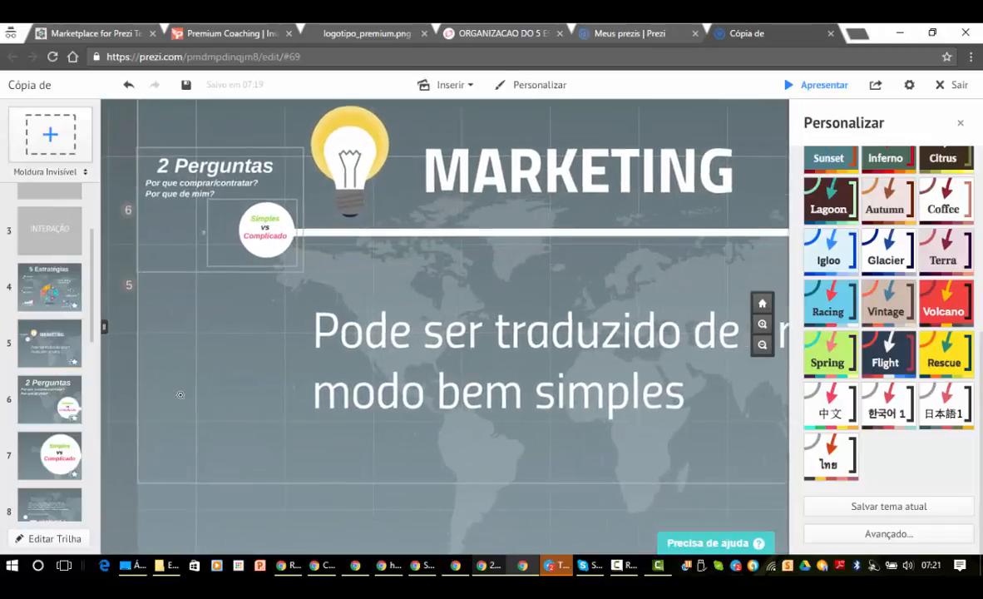
left_click_drag(211, 420, 370, 335)
scroll(344, 252, "up", 3)
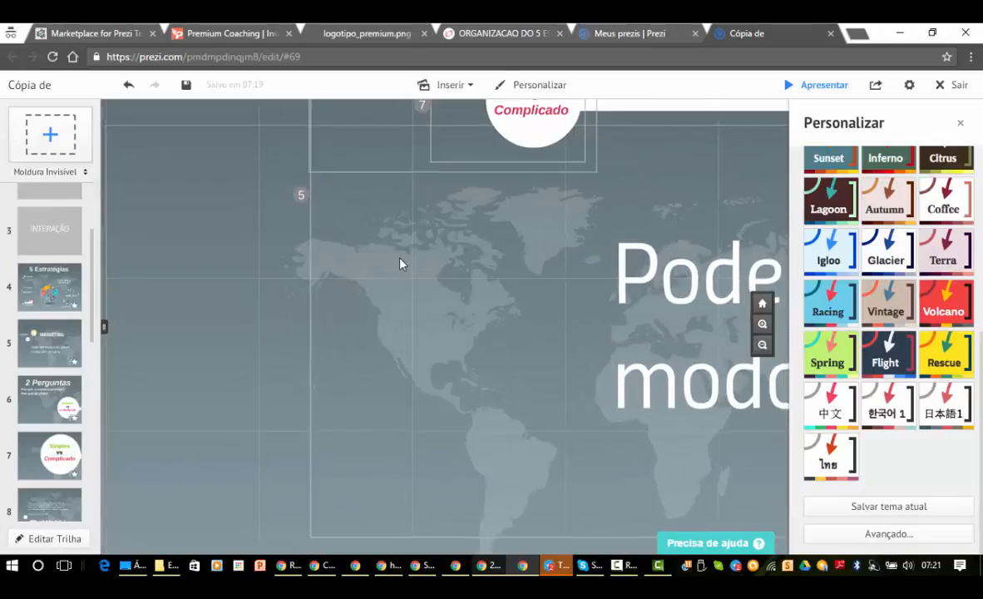
scroll(400, 264, "down", 5)
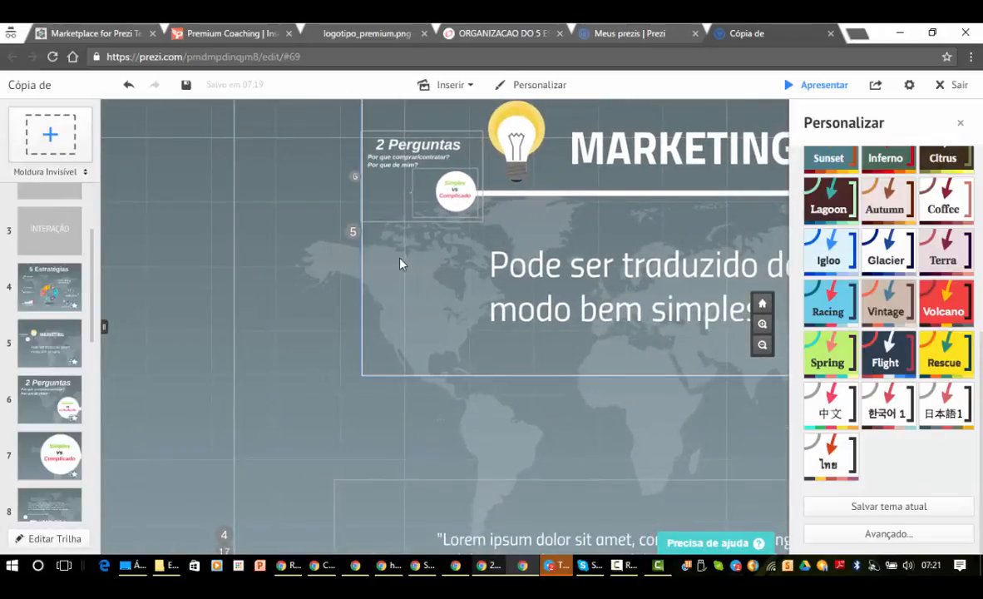
scroll(540, 125, "up", 2)
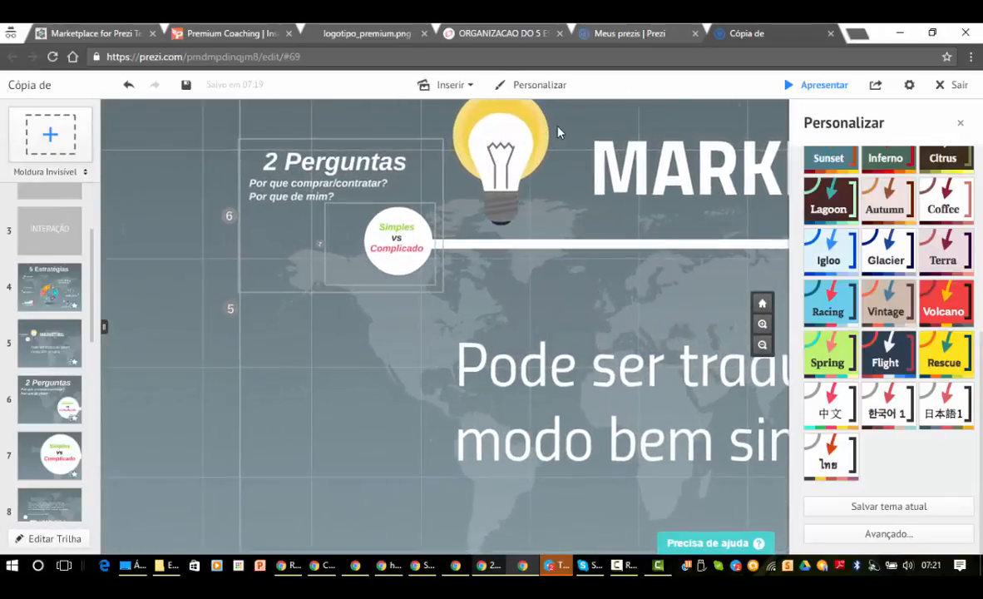
scroll(516, 117, "up", 2)
scroll(462, 191, "up", 4)
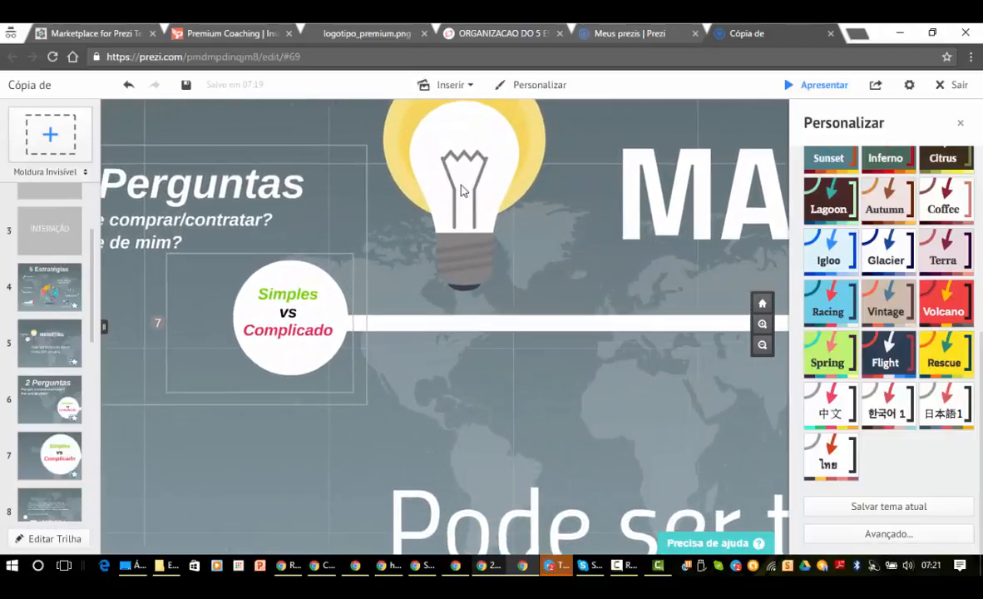
scroll(459, 184, "up", 1)
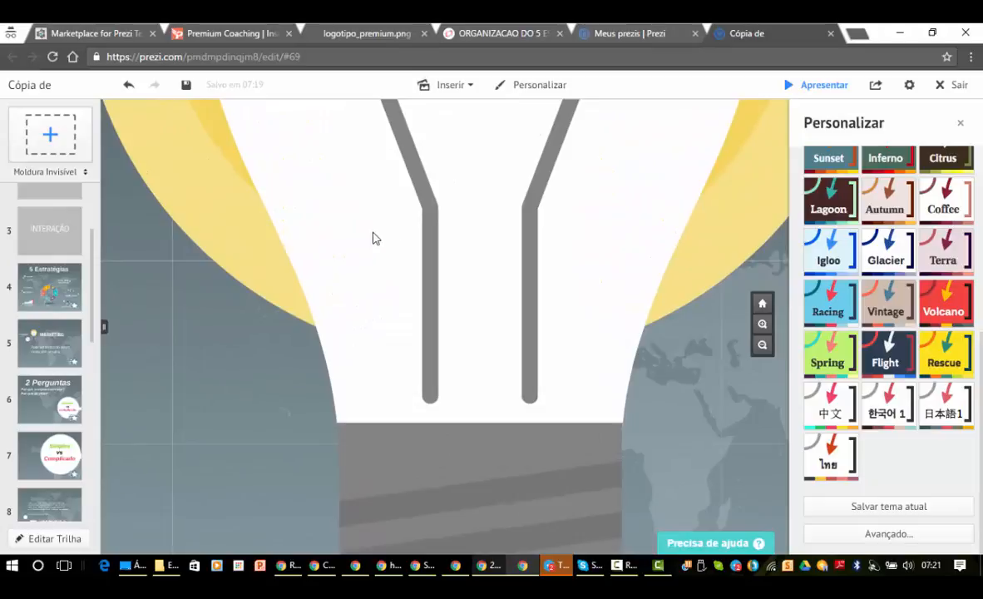
scroll(366, 239, "up", 2)
scroll(368, 290, "up", 3)
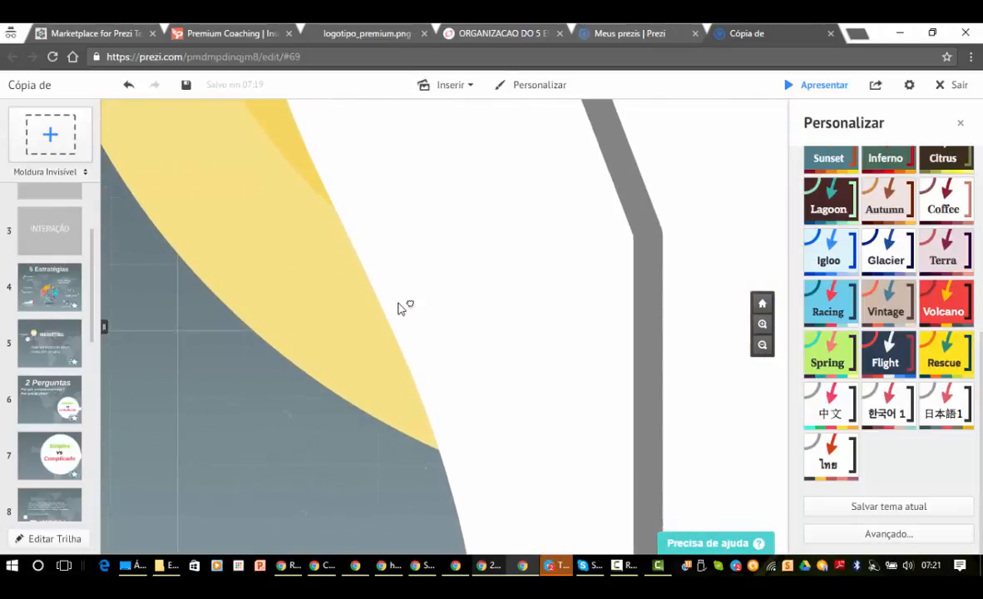
scroll(397, 304, "down", 3)
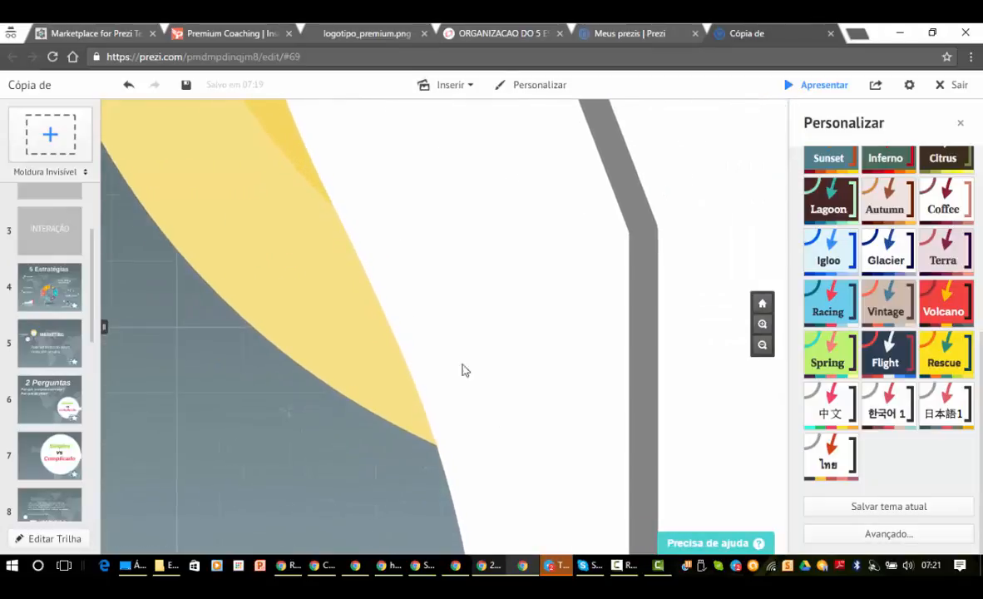
left_click_drag(514, 439, 390, 133)
scroll(379, 223, "up", 3)
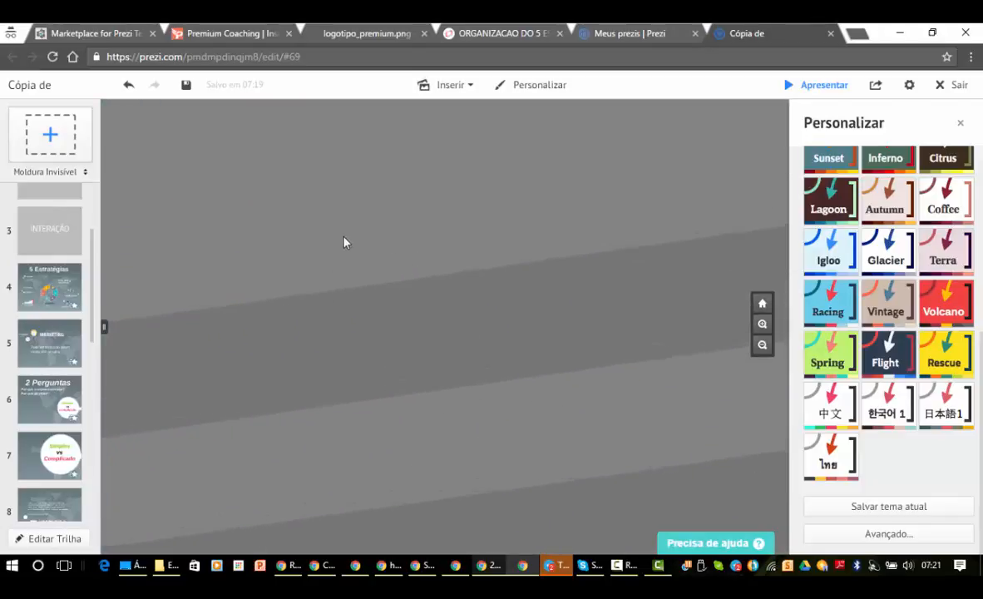
- Switch to the MindMeister map, expand the PARTE 2 branch and review the topics under MARKETING
left_click(466, 32)
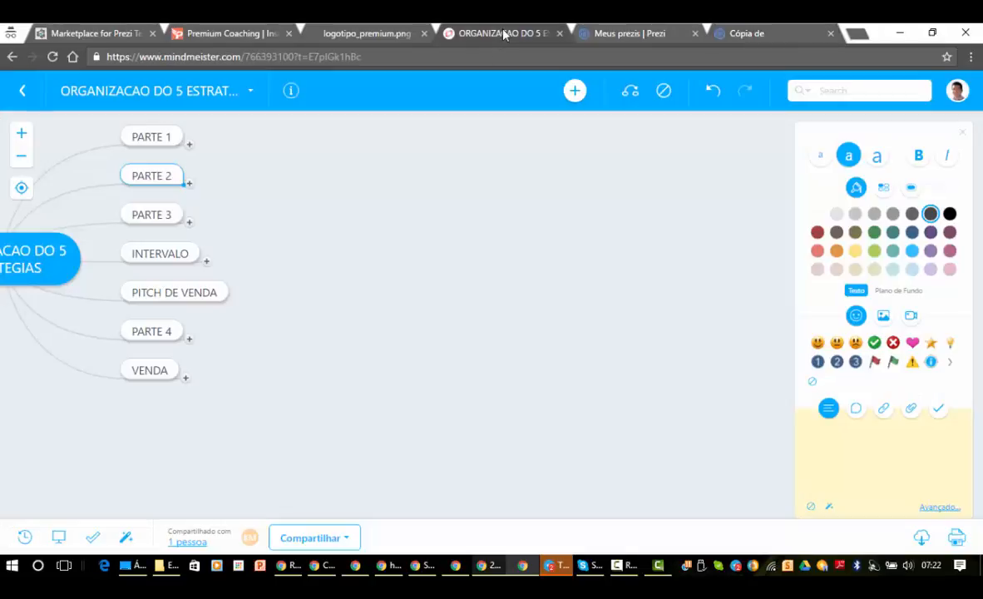
left_click(188, 186)
left_click_drag(423, 330, 261, 573)
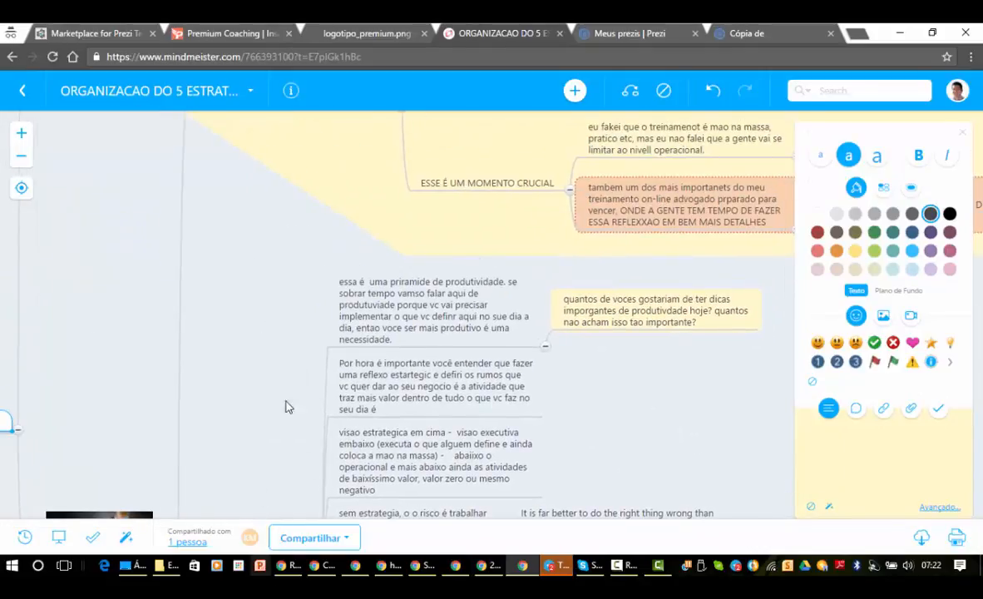
left_click_drag(285, 406, 322, 529)
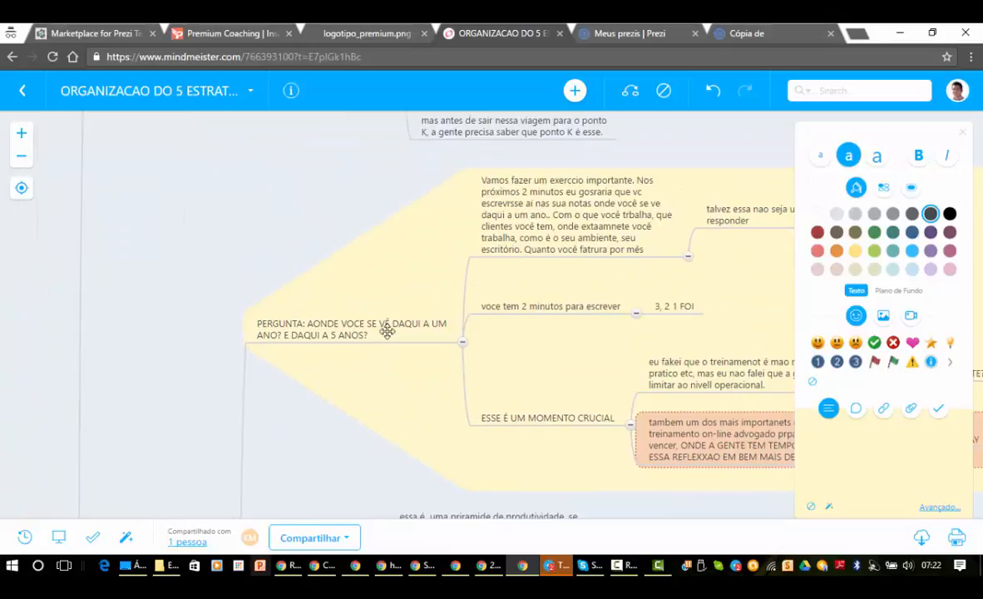
left_click_drag(248, 265, 262, 426)
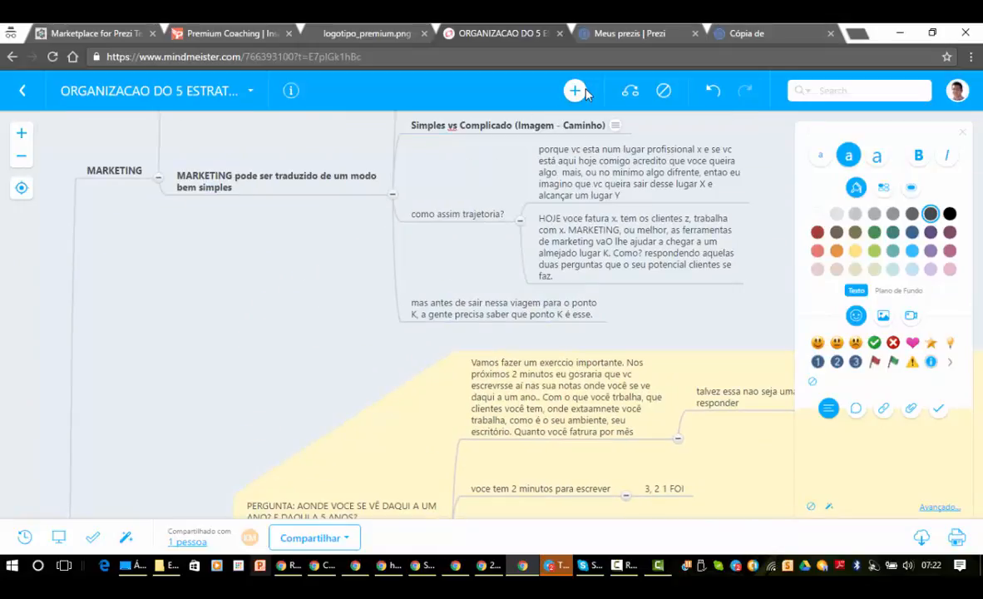
- Return to the Prezi editor, view the MARKETING and HEADLINE 2 frames, show the whole presentation and close the customization options
left_click(742, 37)
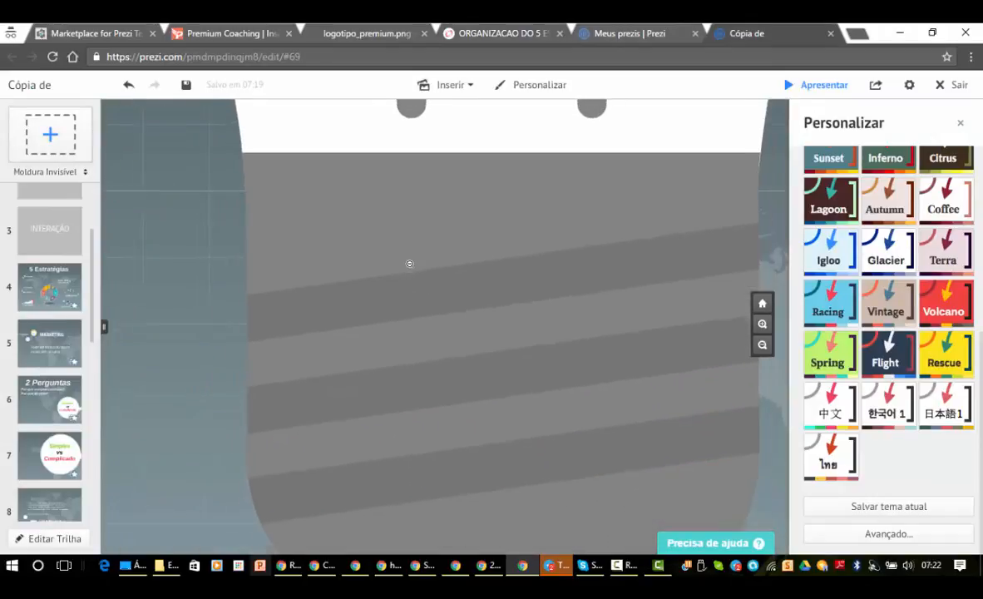
left_click(60, 350)
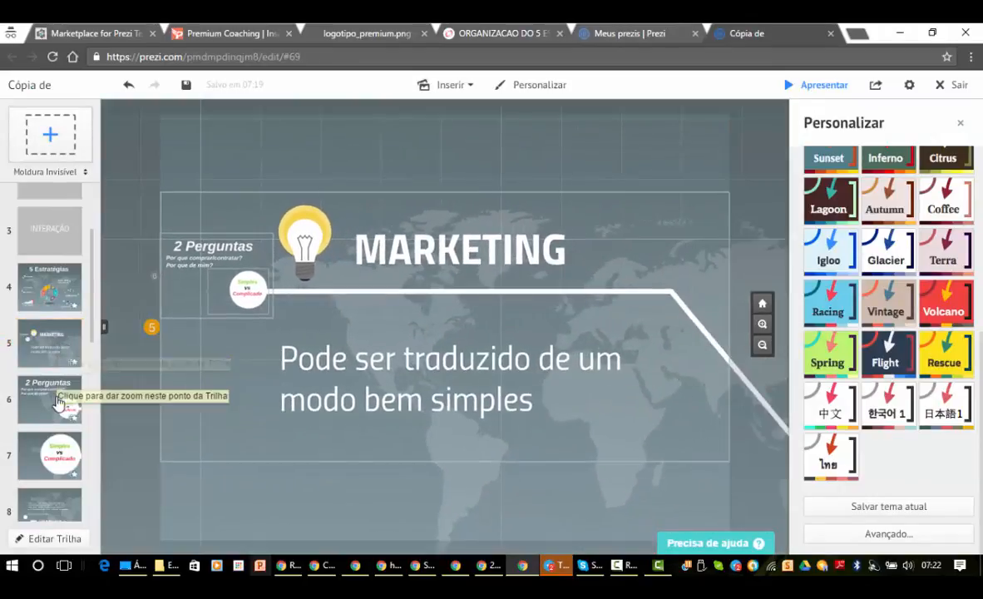
scroll(58, 402, "down", 2)
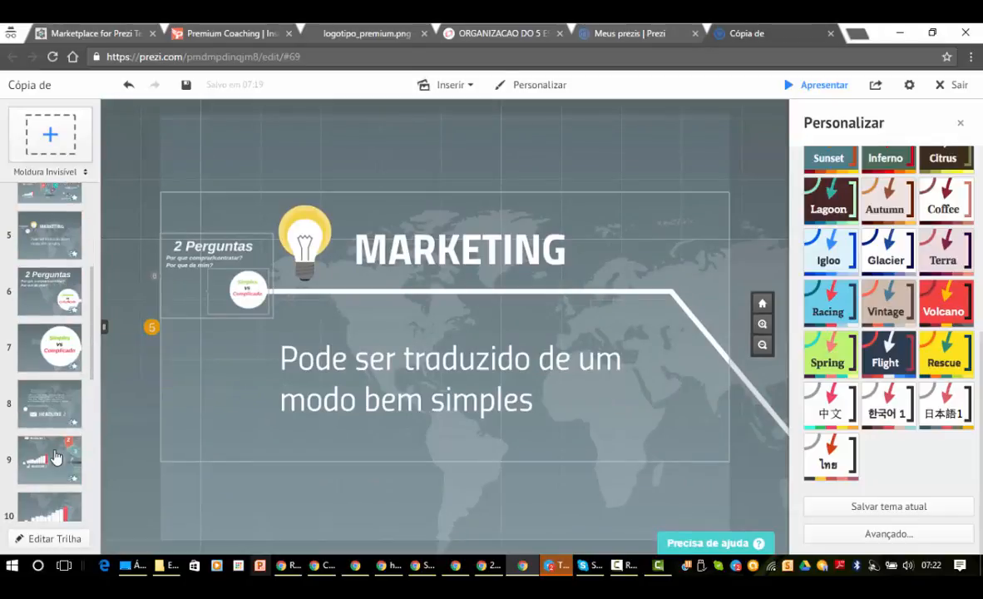
left_click(56, 420)
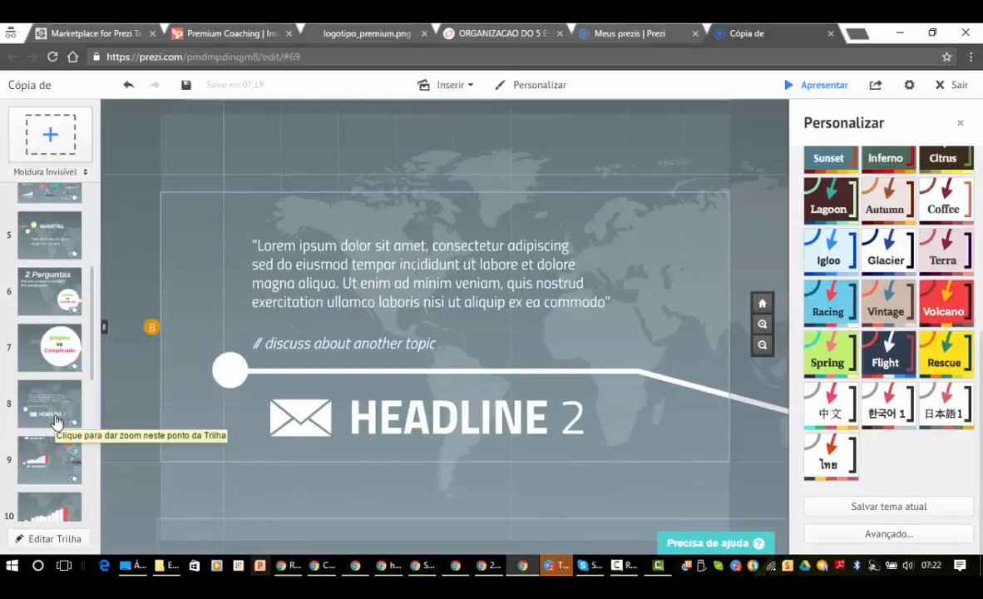
left_click(762, 306)
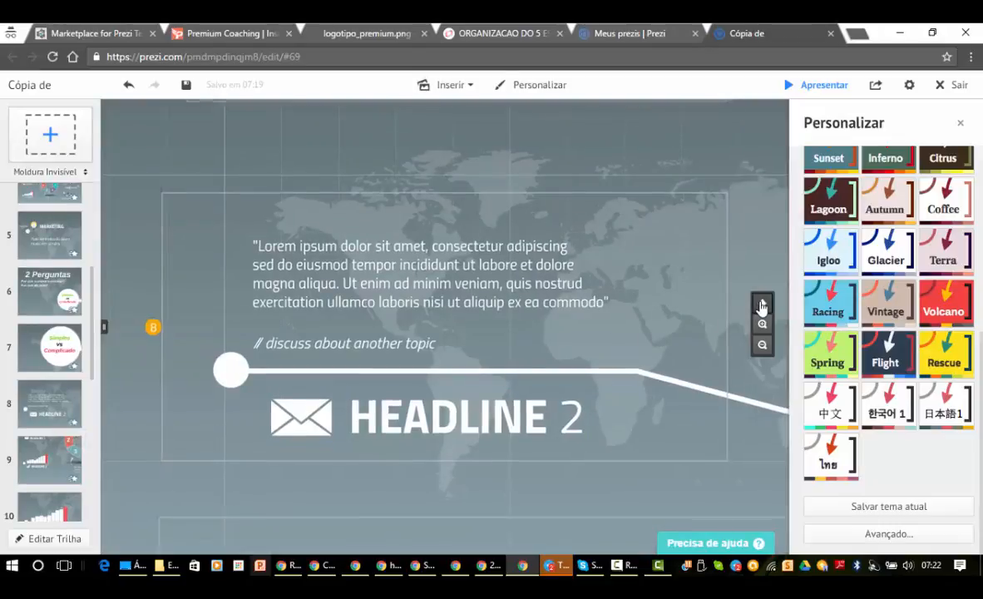
left_click(962, 126)
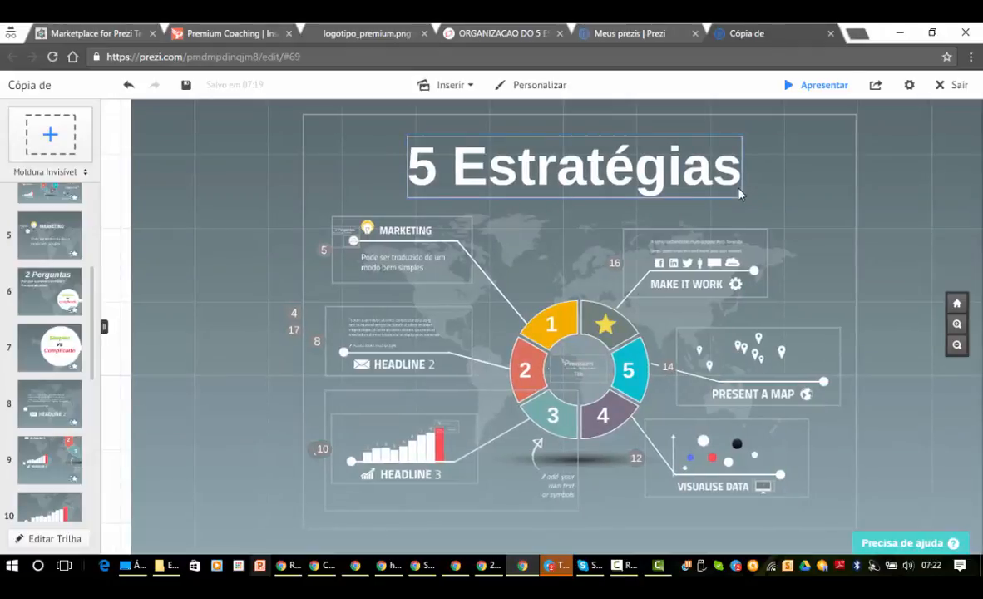
- Open the Academia Konfide courses page at academiakonfide.coursify.me in a new browser tab
left_click(861, 39)
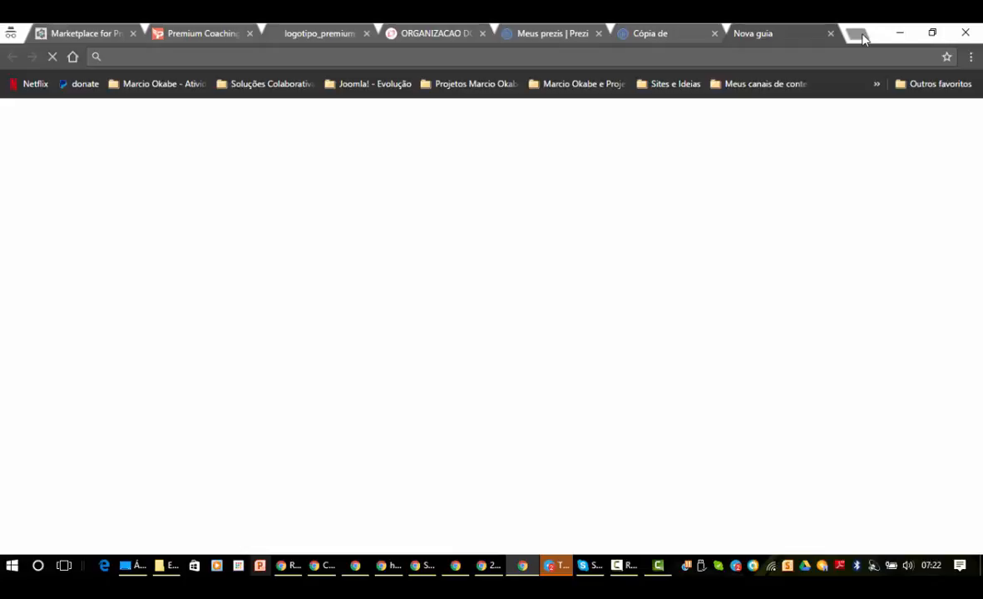
type("aca")
key("Down")
key("Down")
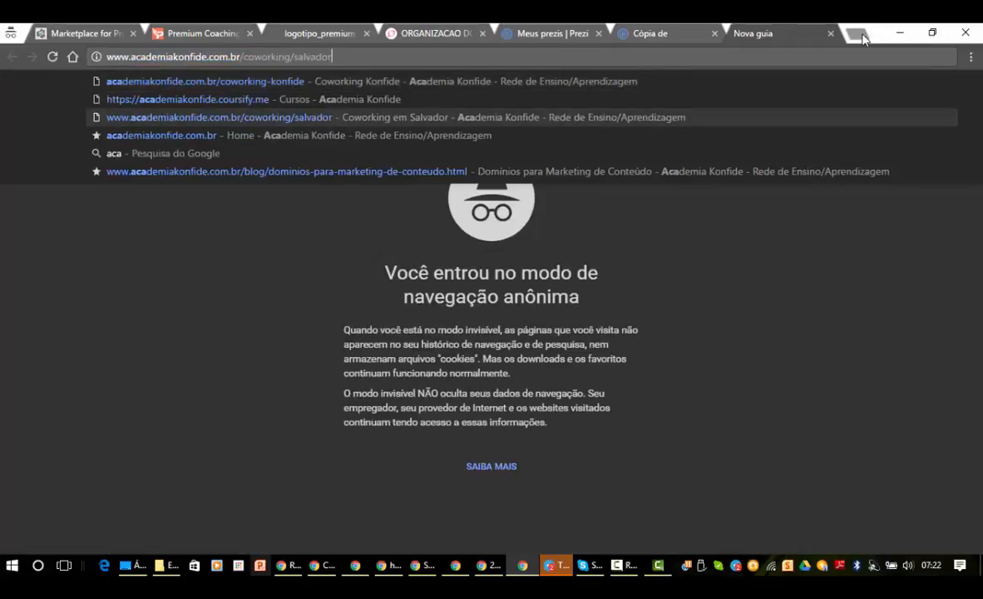
key("Up")
key("Return")
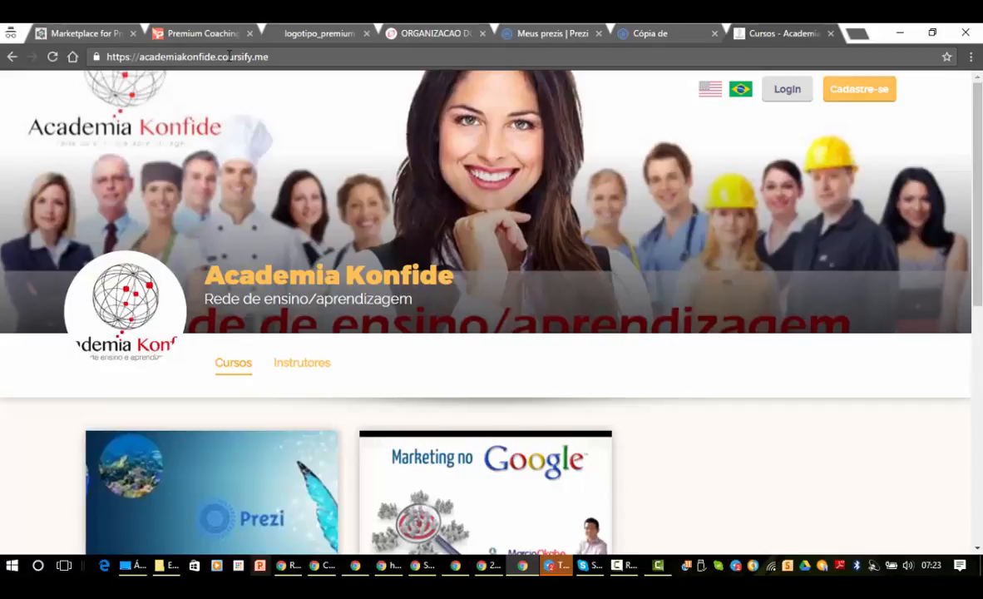
- Review the site address and the courses offered on the Academia Konfide page, and switch to the Prezibase template marketplace
double_click(184, 56)
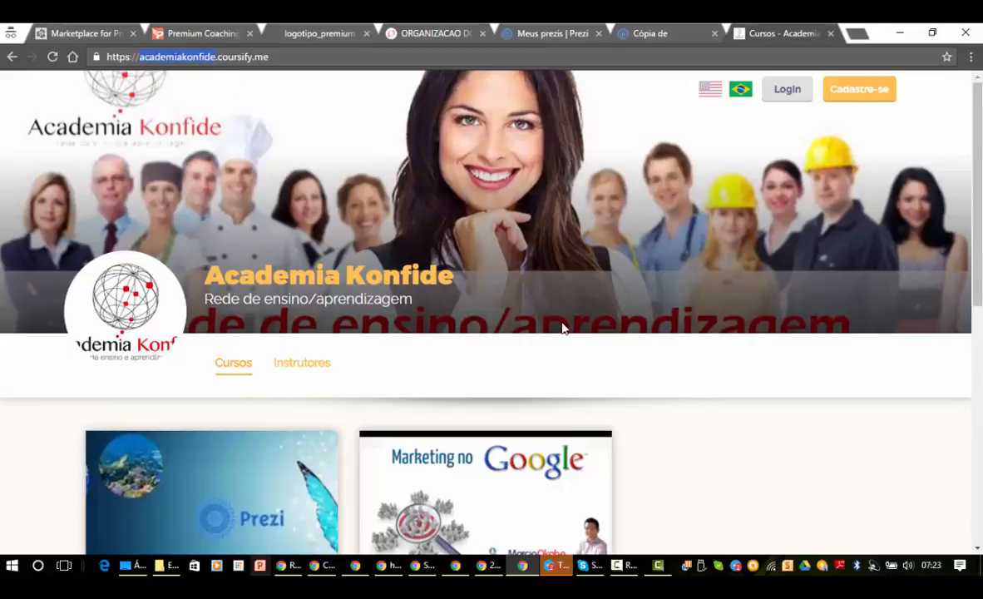
scroll(562, 327, "down", 3)
scroll(562, 327, "down", 1)
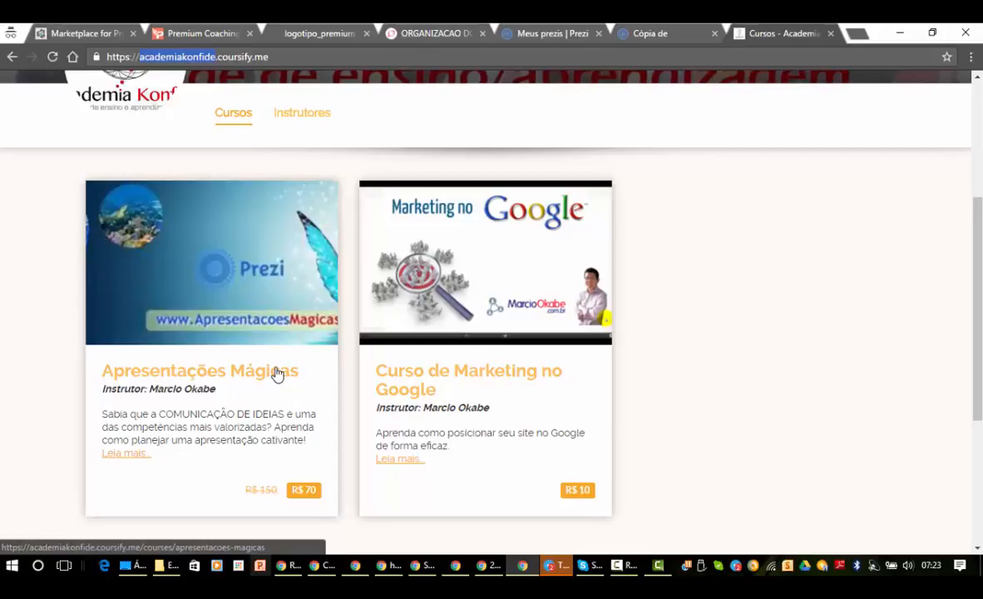
scroll(277, 374, "up", 3)
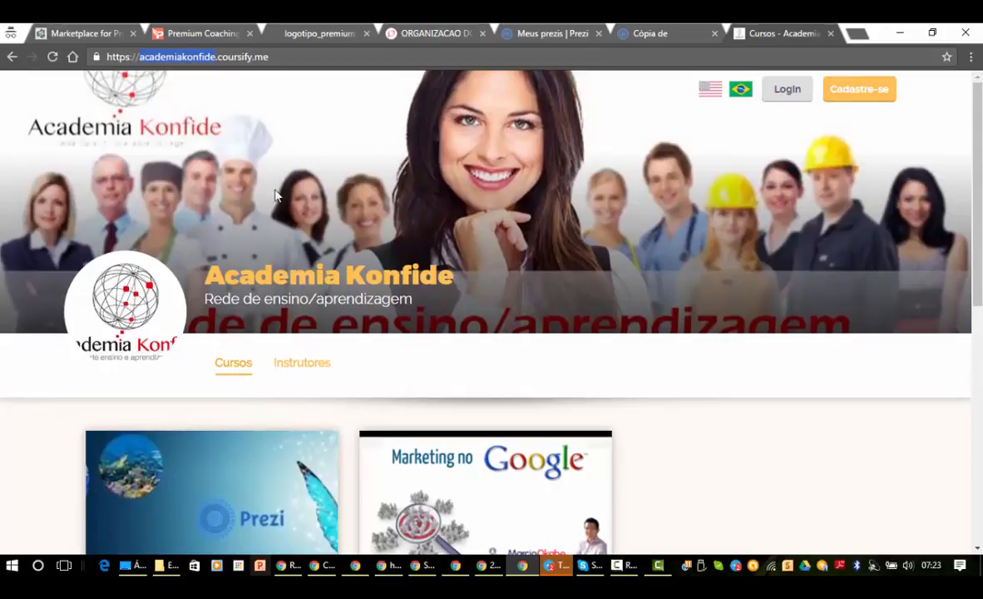
left_click(98, 35)
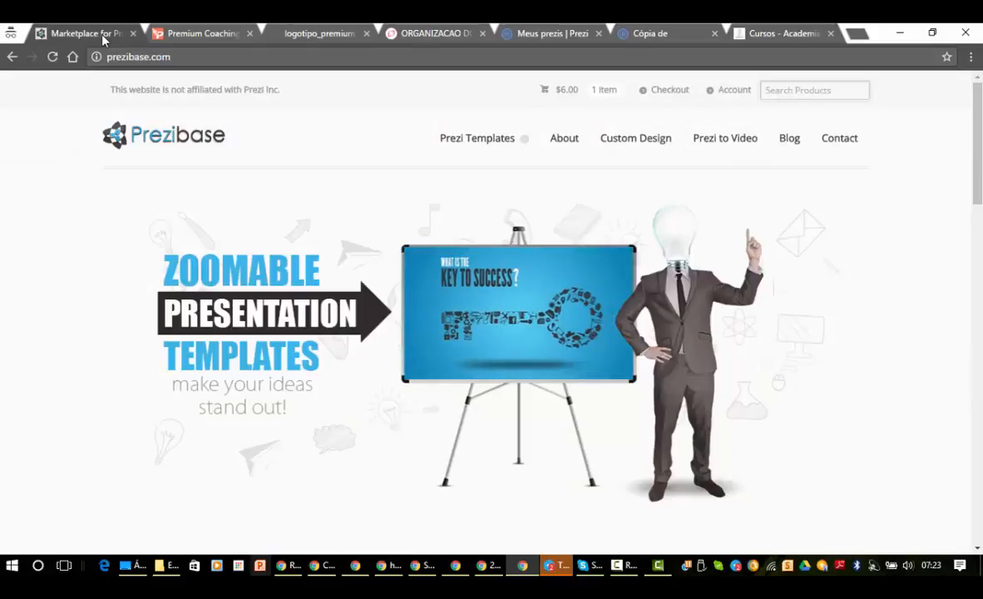